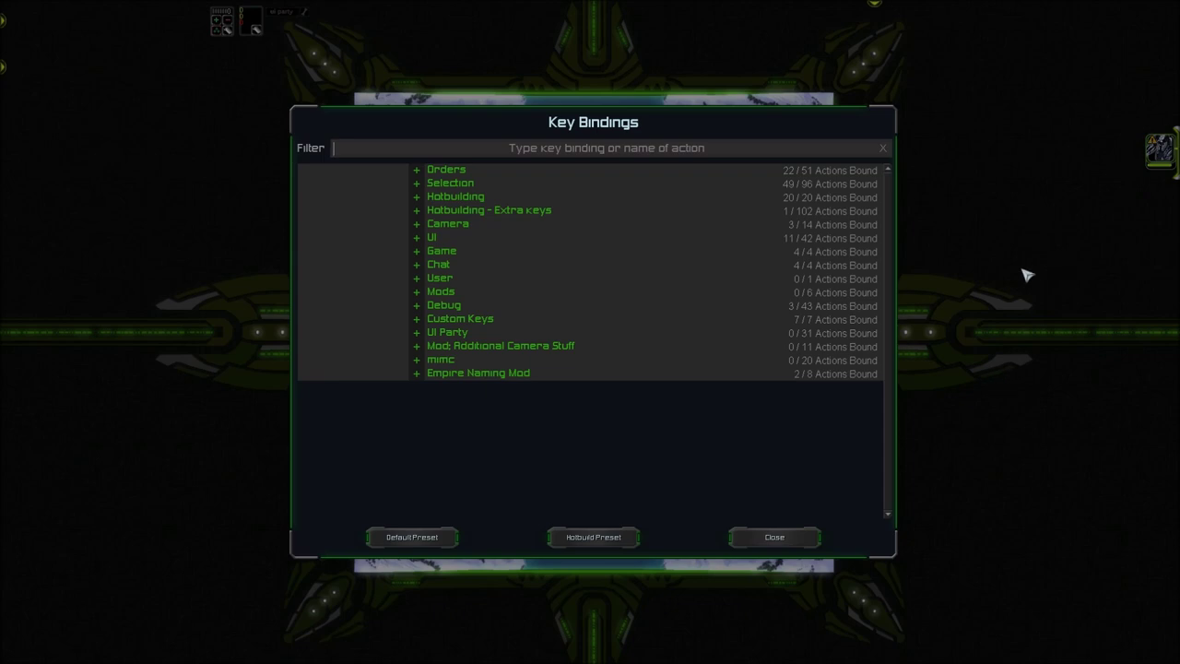
- Examine the actions listed in the Hotbuilding category of the key bindings, and close the window
left_click(417, 197)
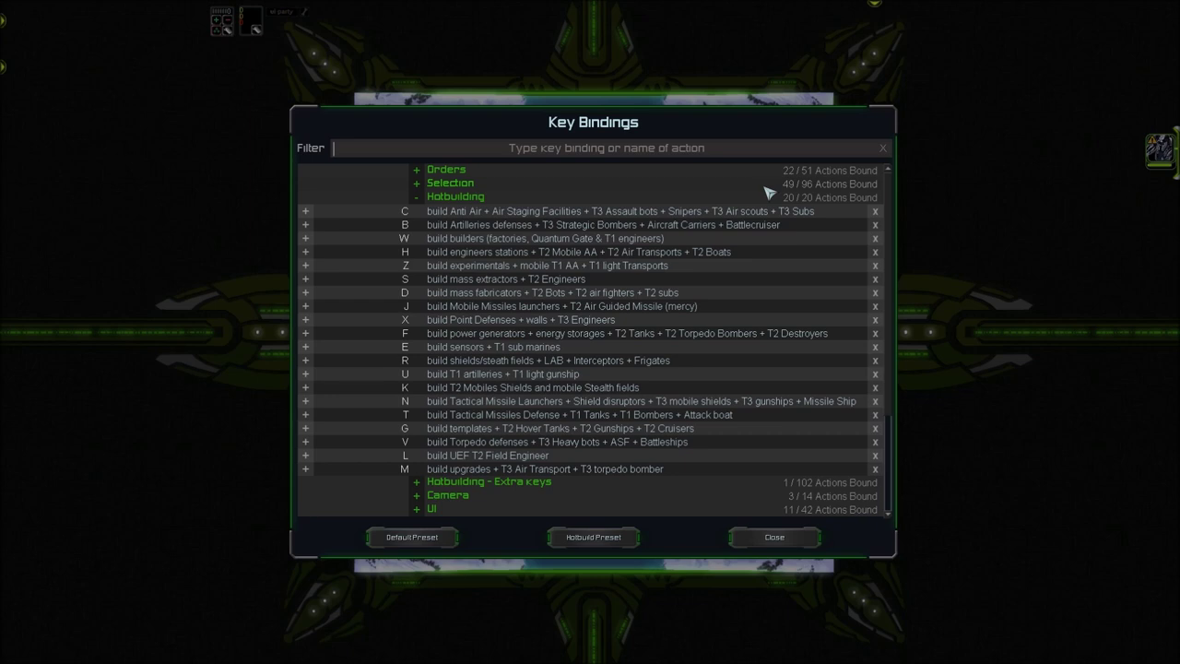
left_click(774, 536)
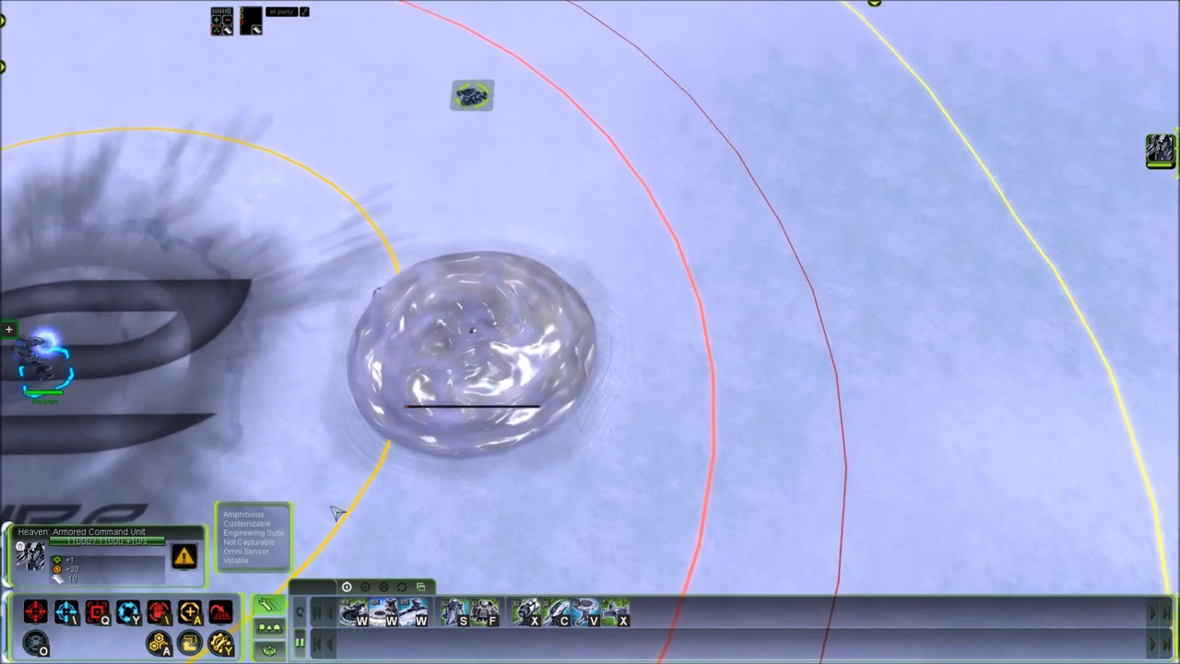
- Examine the hotkeys on the Tech 1 and Tech 2 unit lists of the unfinished Tech 1 Land Factory
left_click(461, 473)
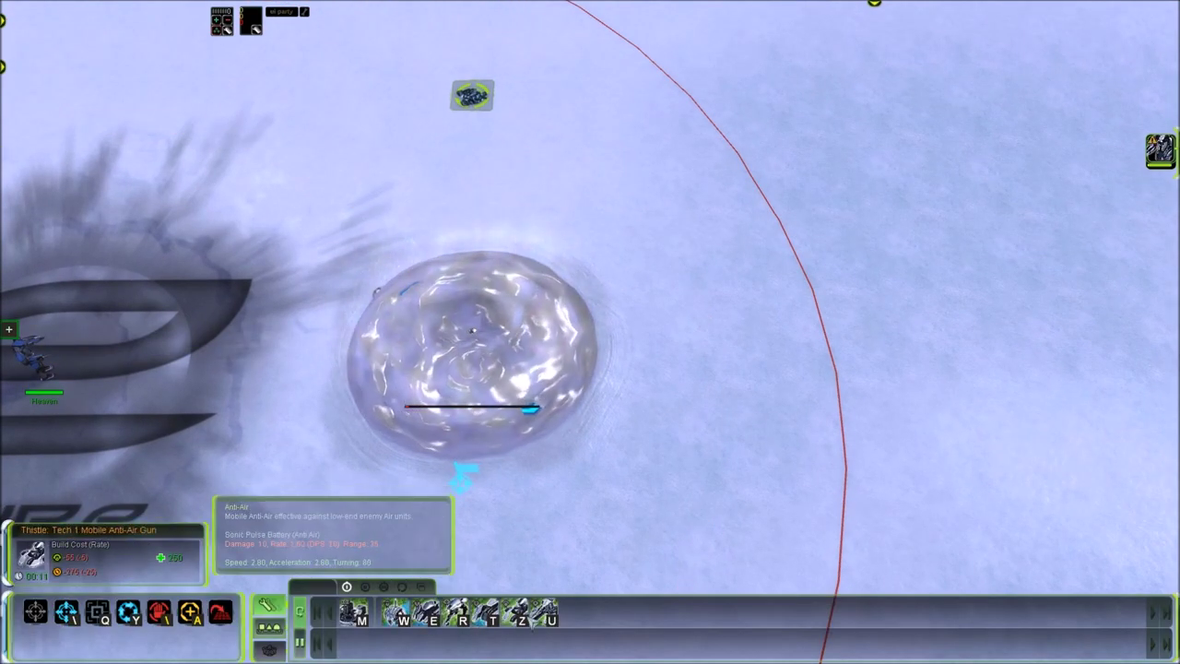
left_click(542, 612)
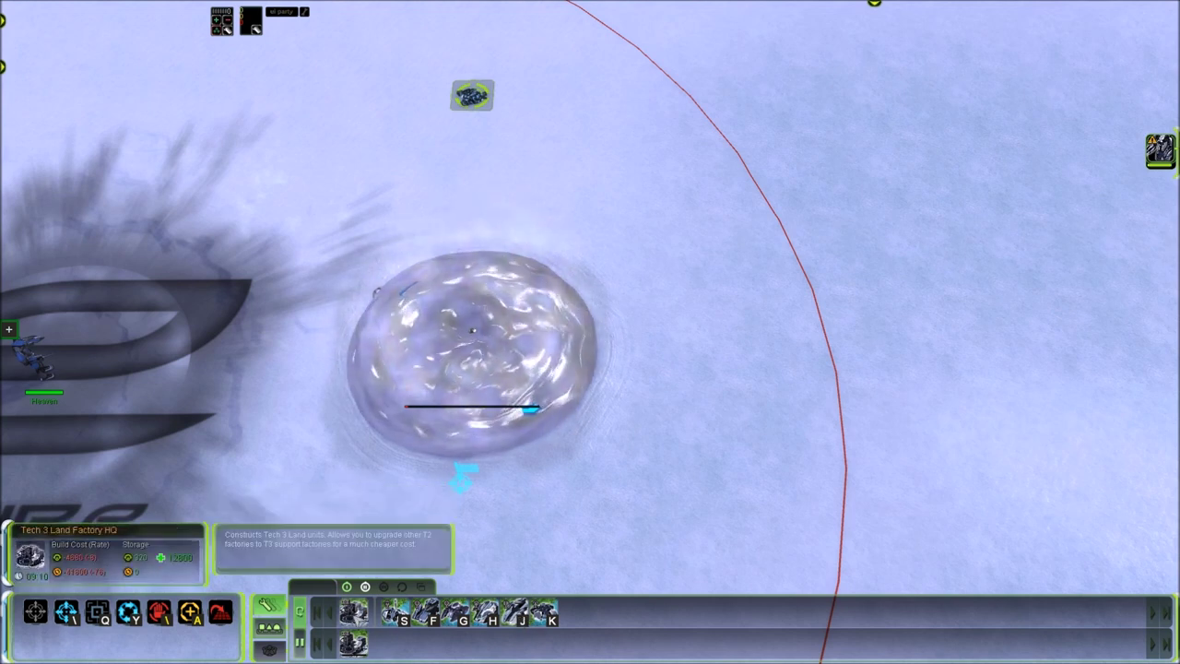
key("s")
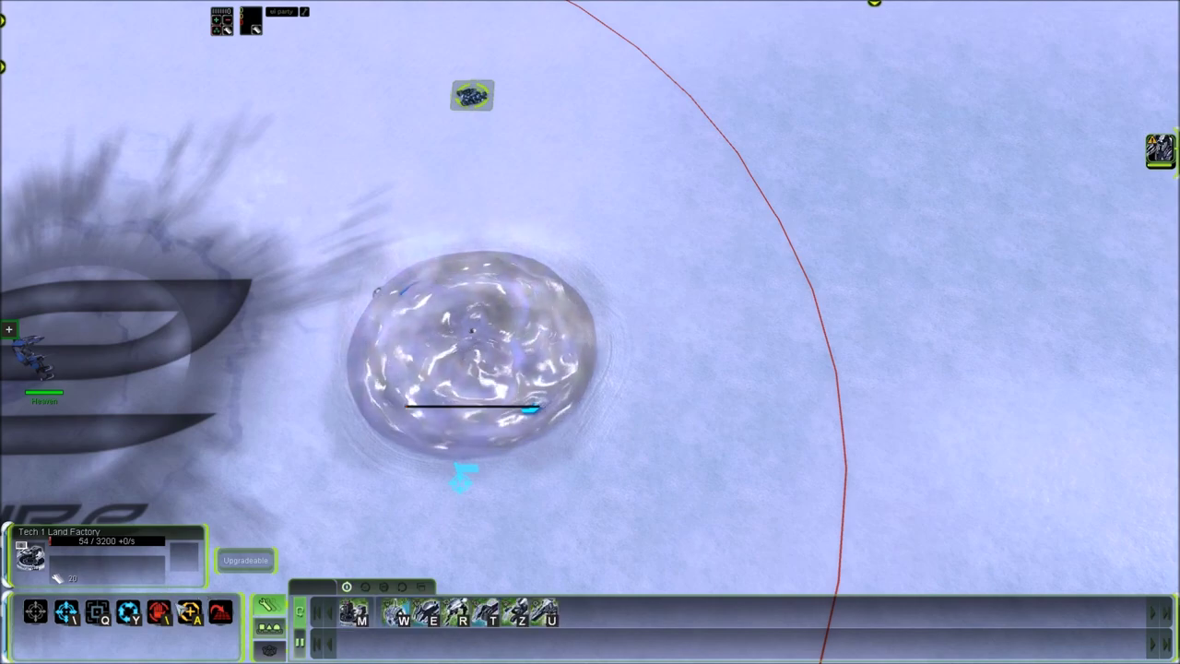
left_click(295, 482)
- Reopen the key bindings, examine the Hotbuilding category's actions again, and close the window
scroll(329, 448, "down", 10)
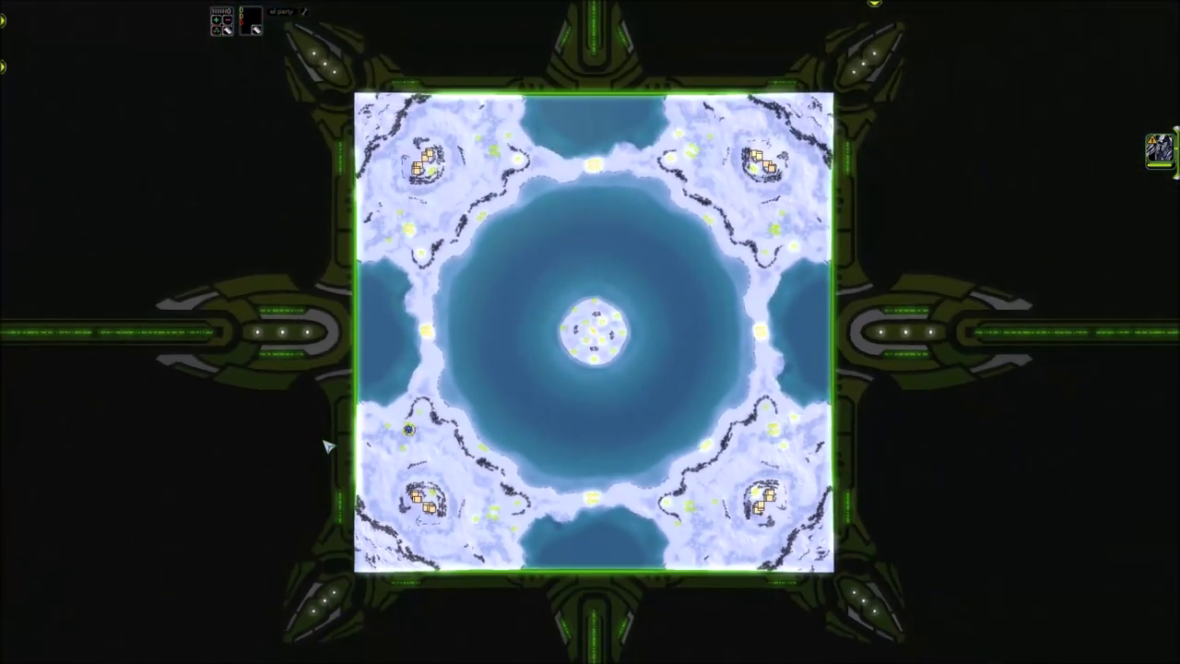
key("F1")
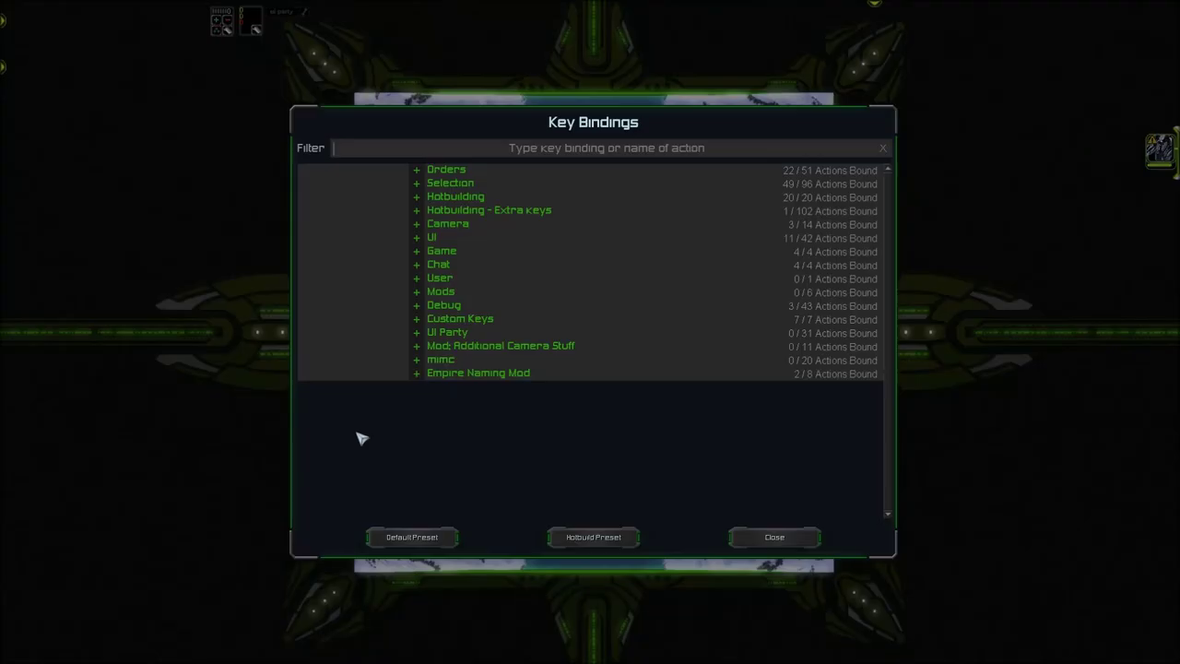
left_click(416, 199)
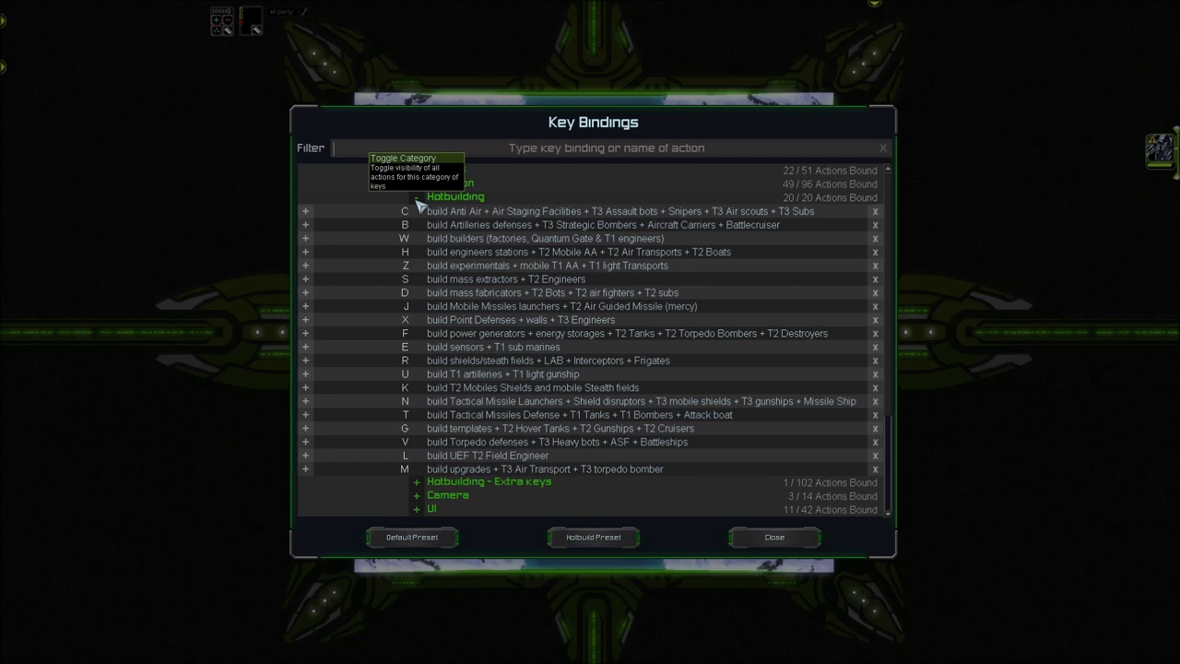
left_click(749, 537)
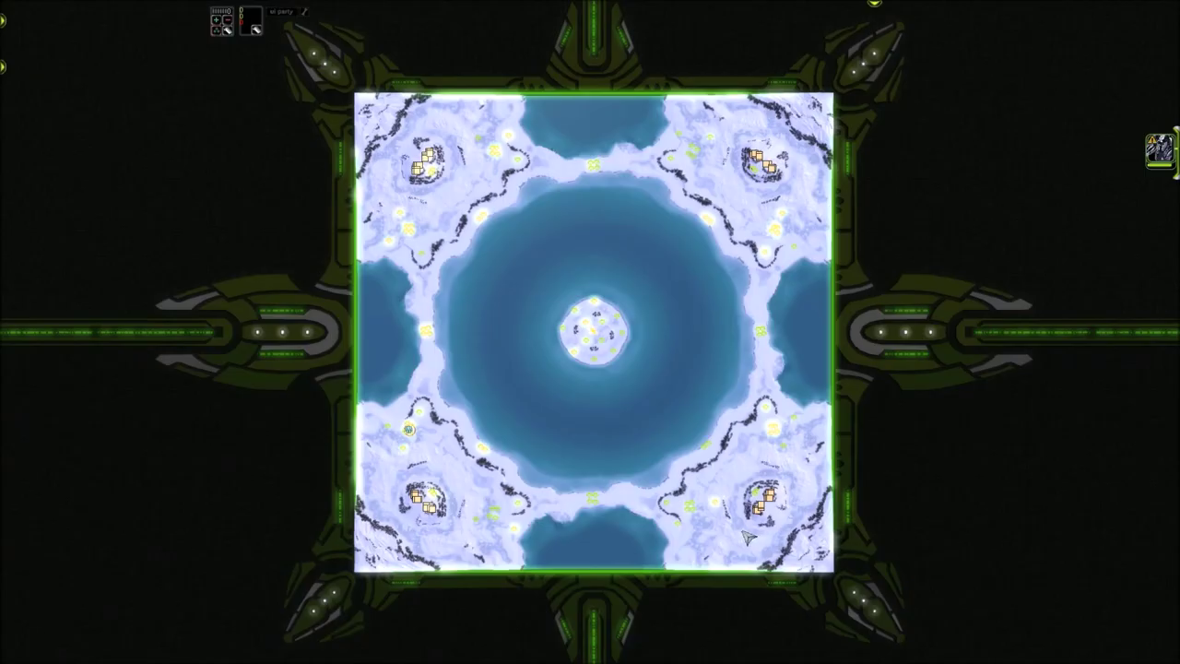
- Bring up the unit creation dialog and filter its list to Aeon land units of tech level T3
scroll(425, 477, "up", 3)
scroll(425, 477, "up", 3)
key("alt+F2")
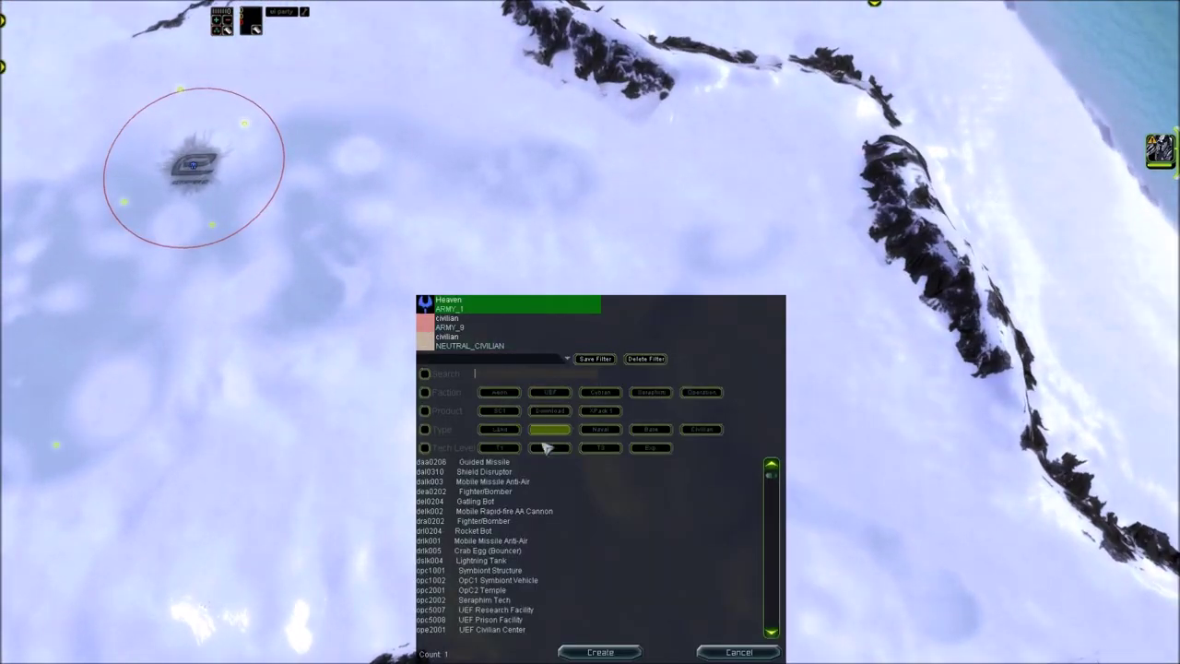
left_click(599, 449)
left_click(499, 428)
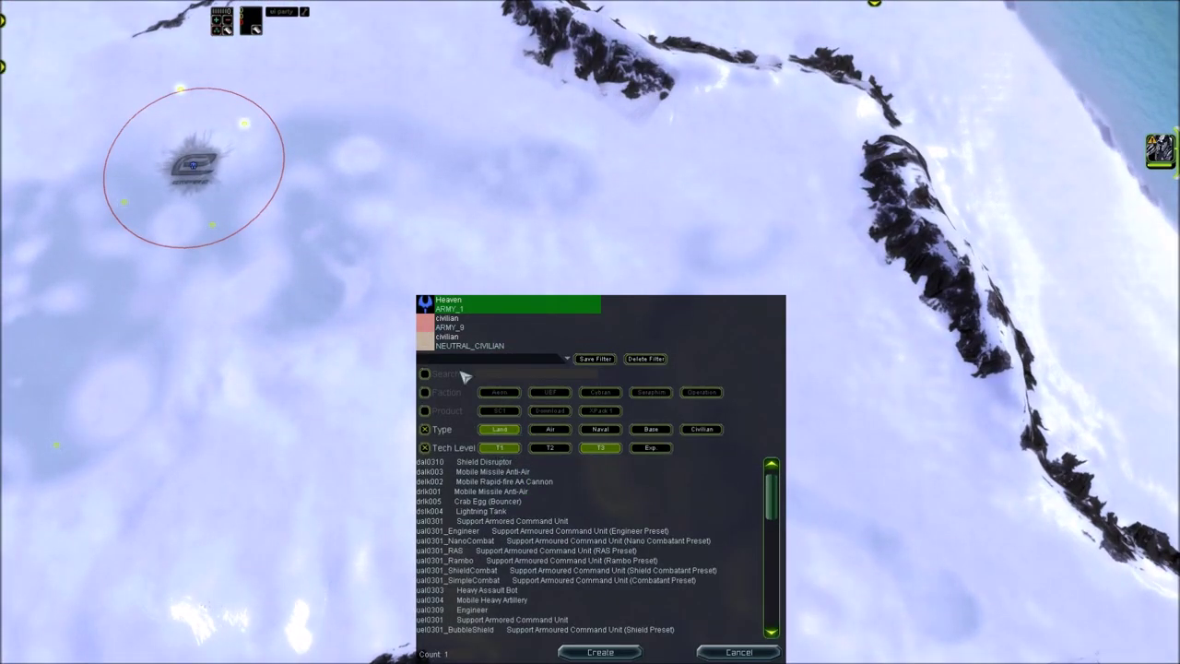
scroll(407, 257, "up", 2)
scroll(519, 479, "down", 1)
left_click(499, 392)
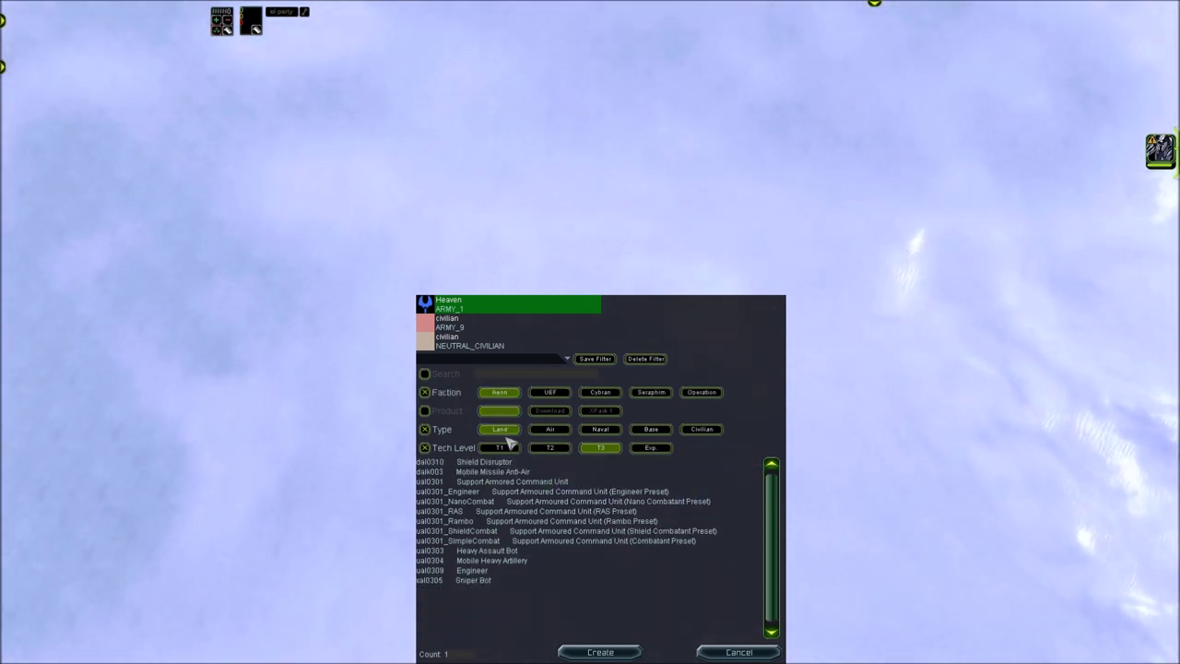
- Create one Aeon Tech 3 Engineer on the snow and select it
left_click(517, 571)
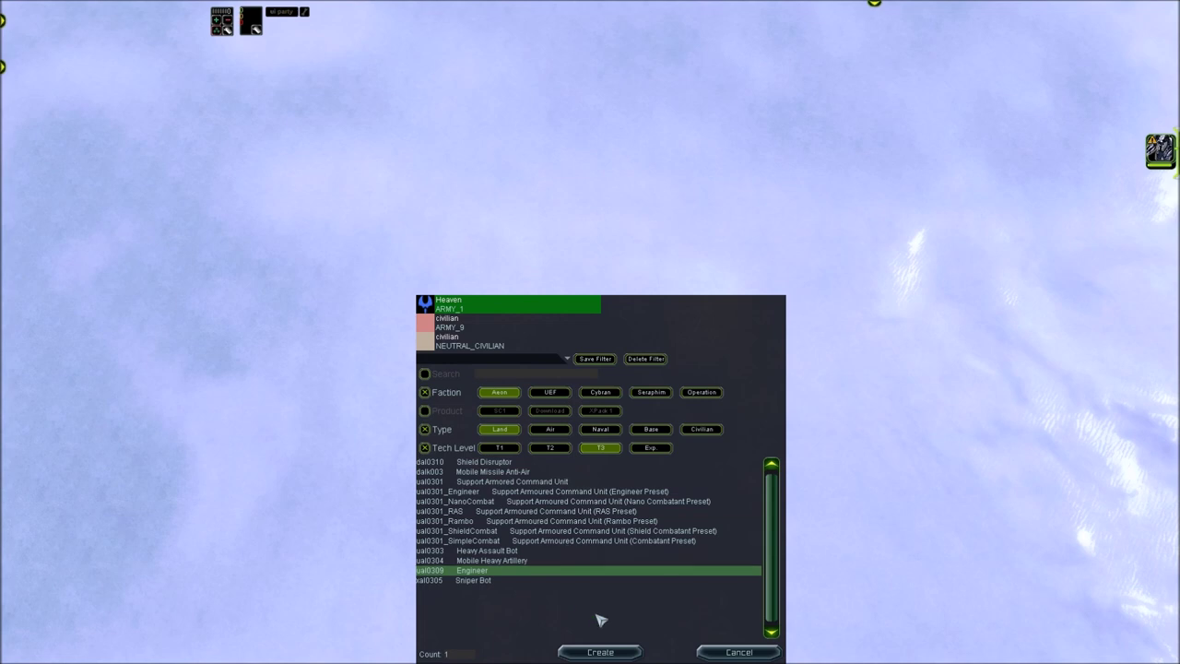
left_click(599, 652)
left_click(414, 331)
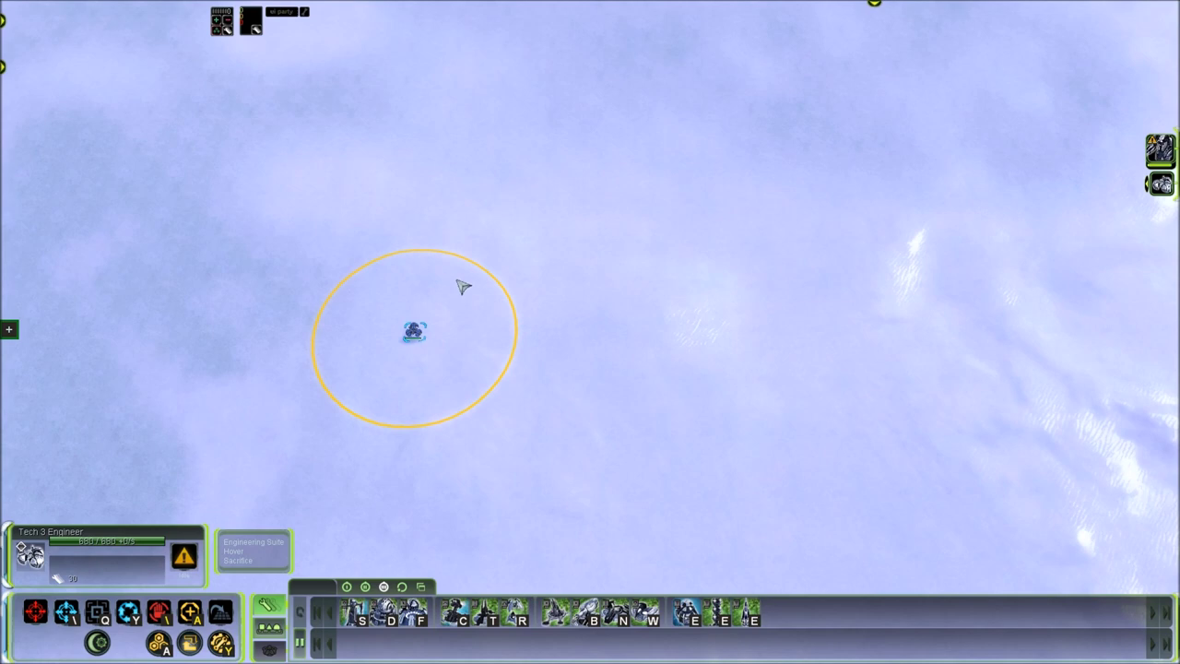
- Cycle the Tech 3 Engineer's power generator placement previews from the largest to the smallest, cancel the placement and deselect the engineer
key("s")
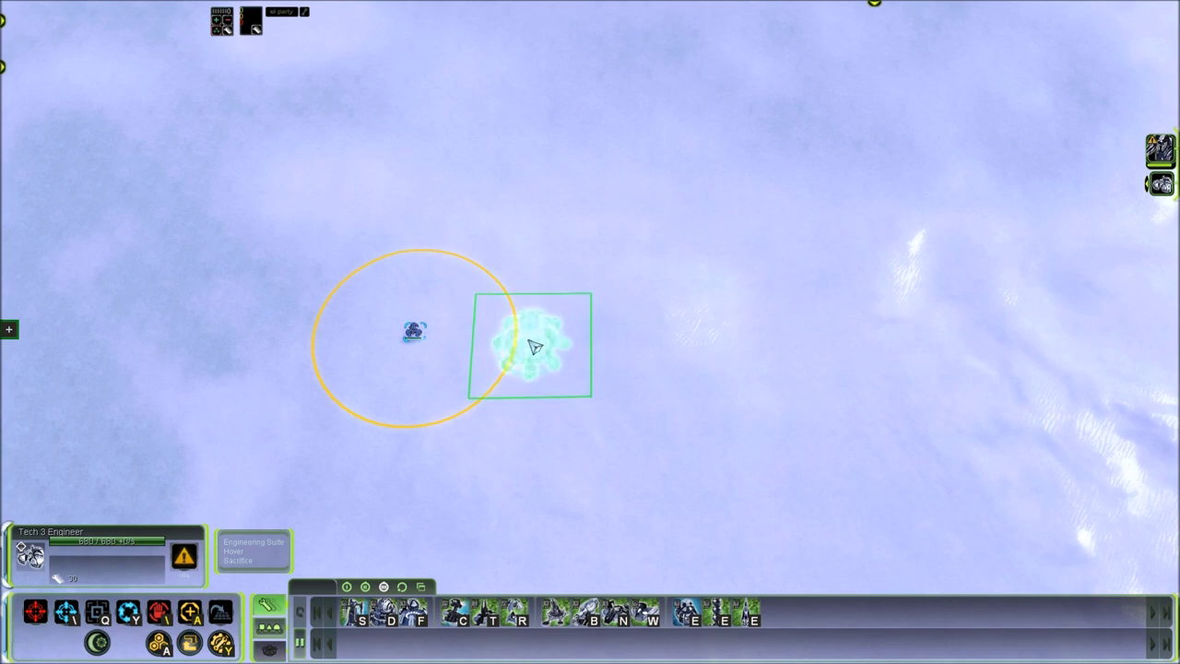
scroll(533, 343, "up", 3)
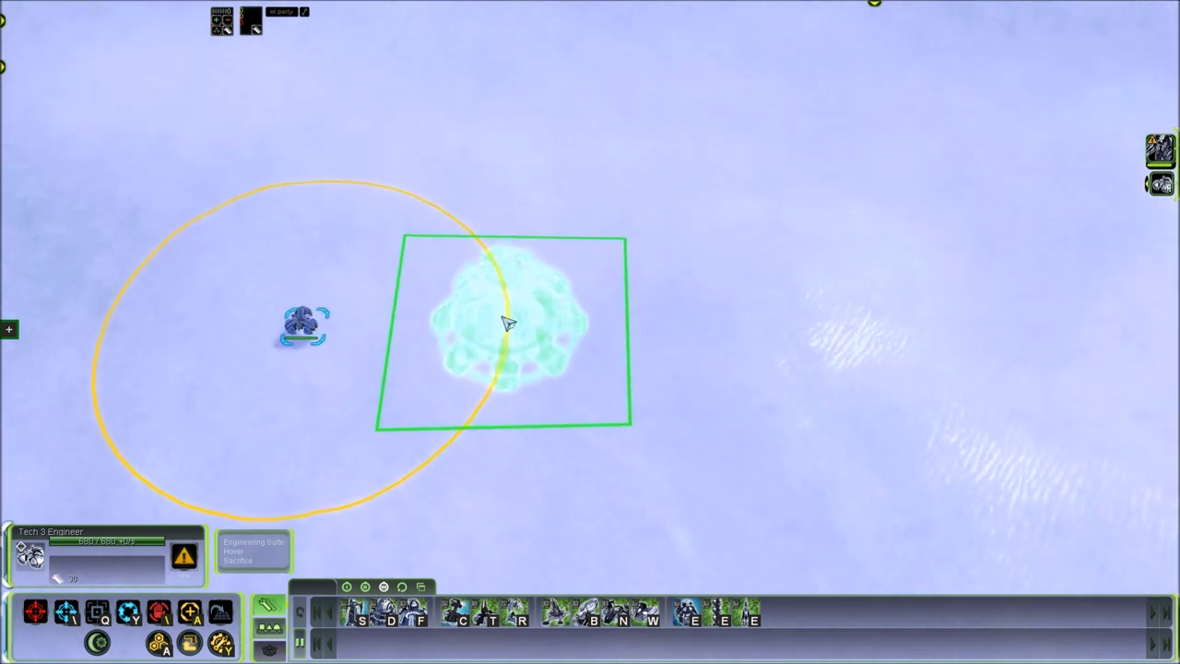
right_click(508, 322)
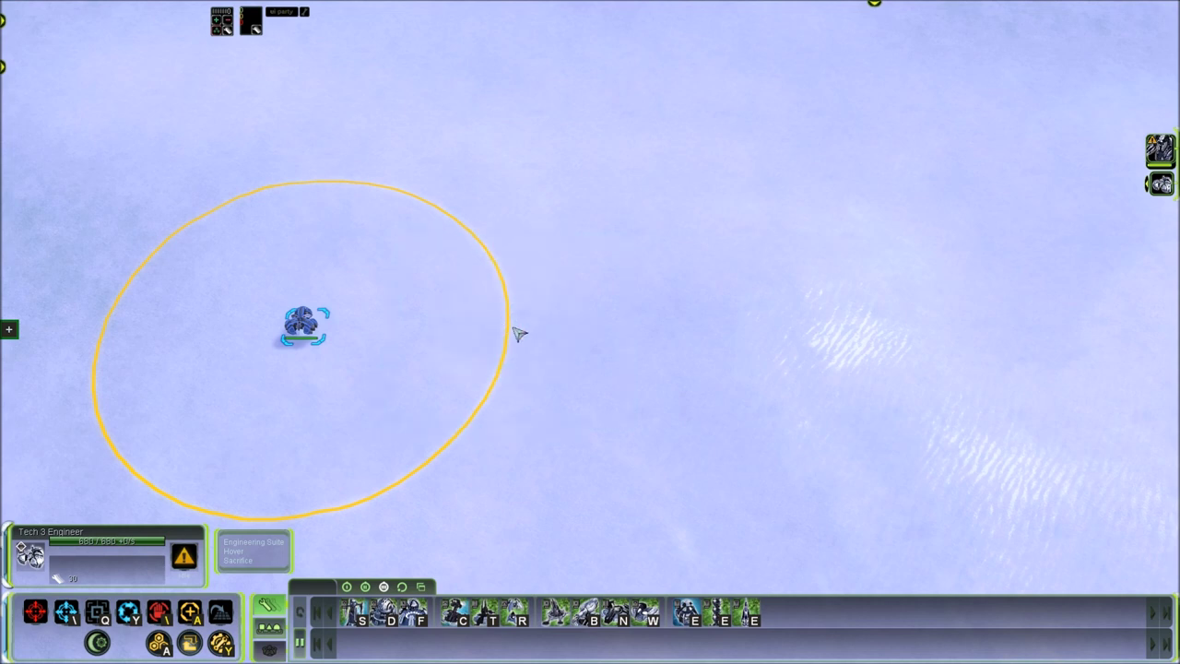
key("s")
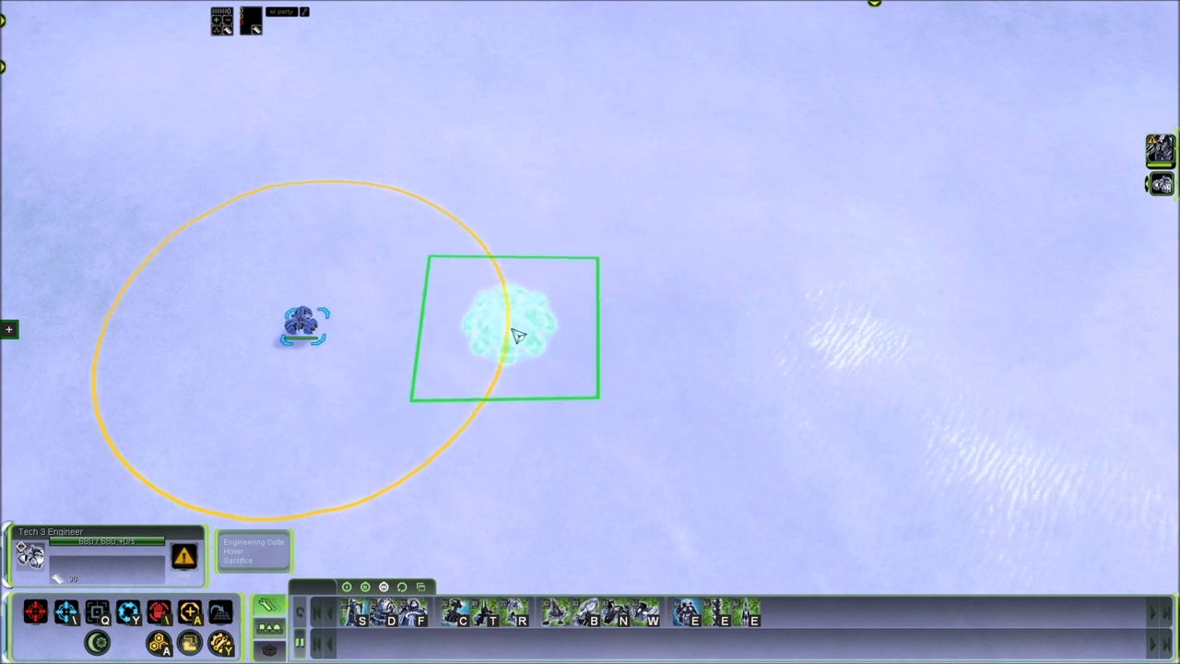
right_click(489, 323)
key("s")
key("s")
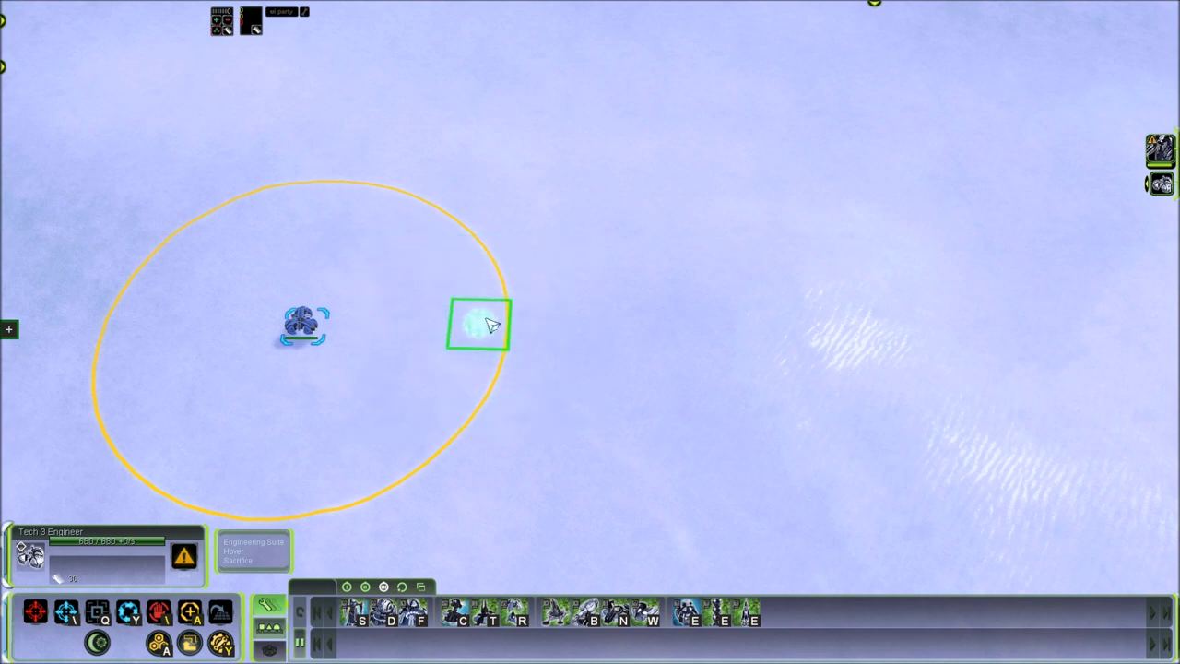
right_click(515, 317)
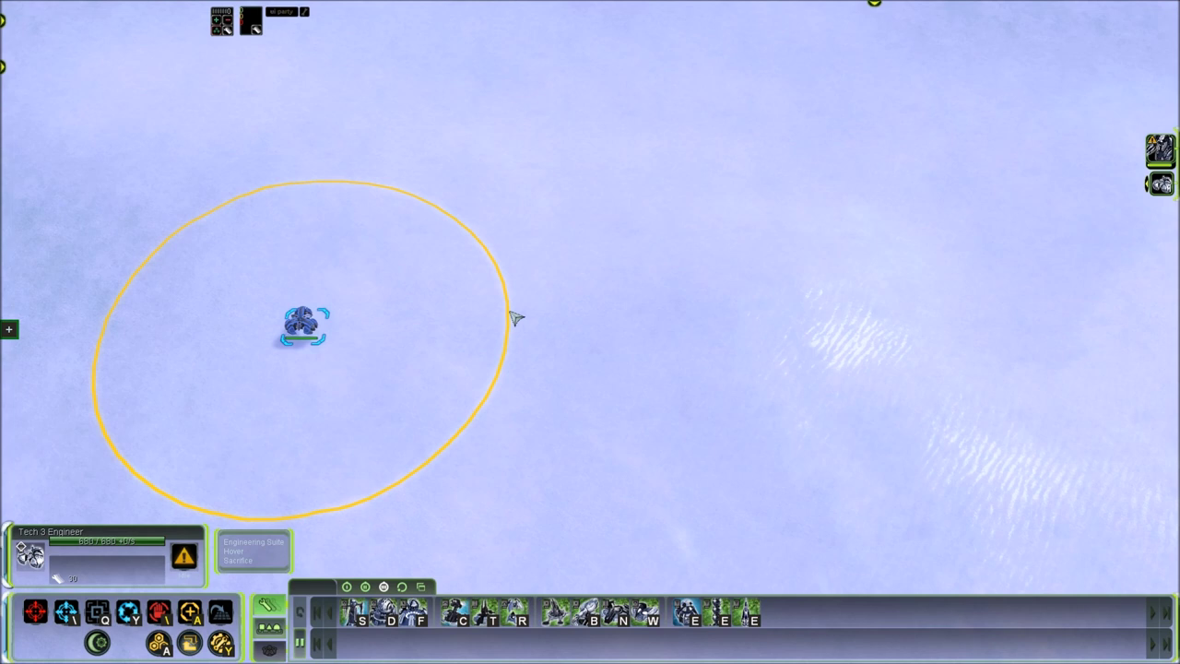
left_click(516, 317)
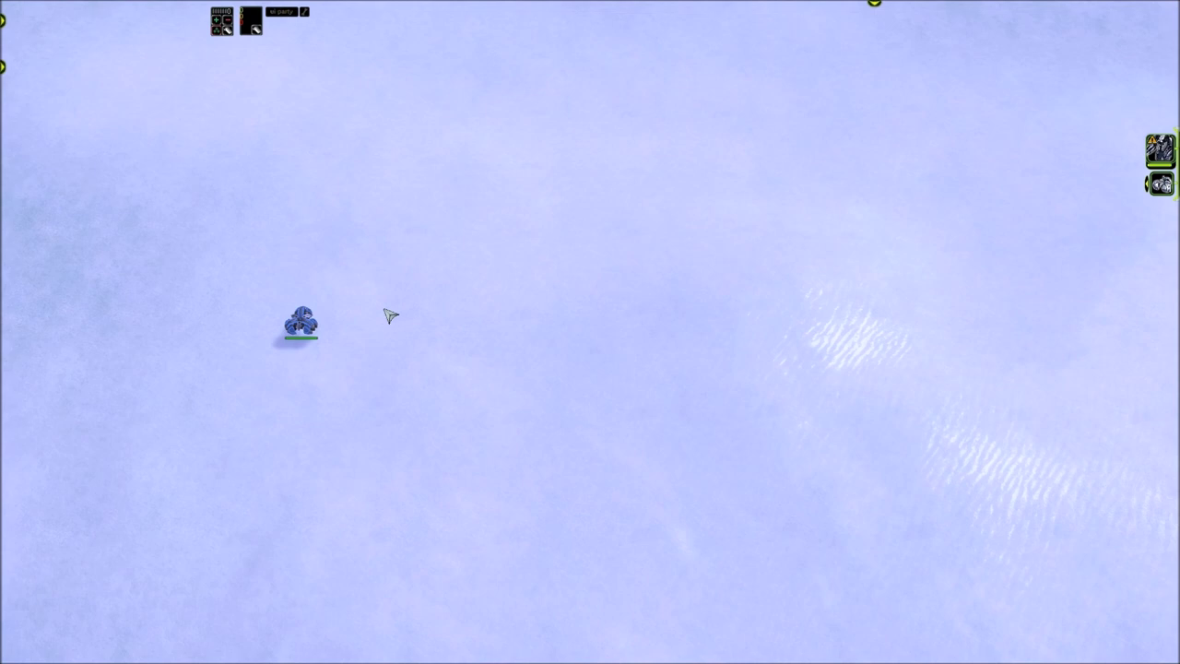
- Select the Tech 3 Engineer again and compare placement previews of structures with range rings, leaving them unbuilt
left_click(312, 295)
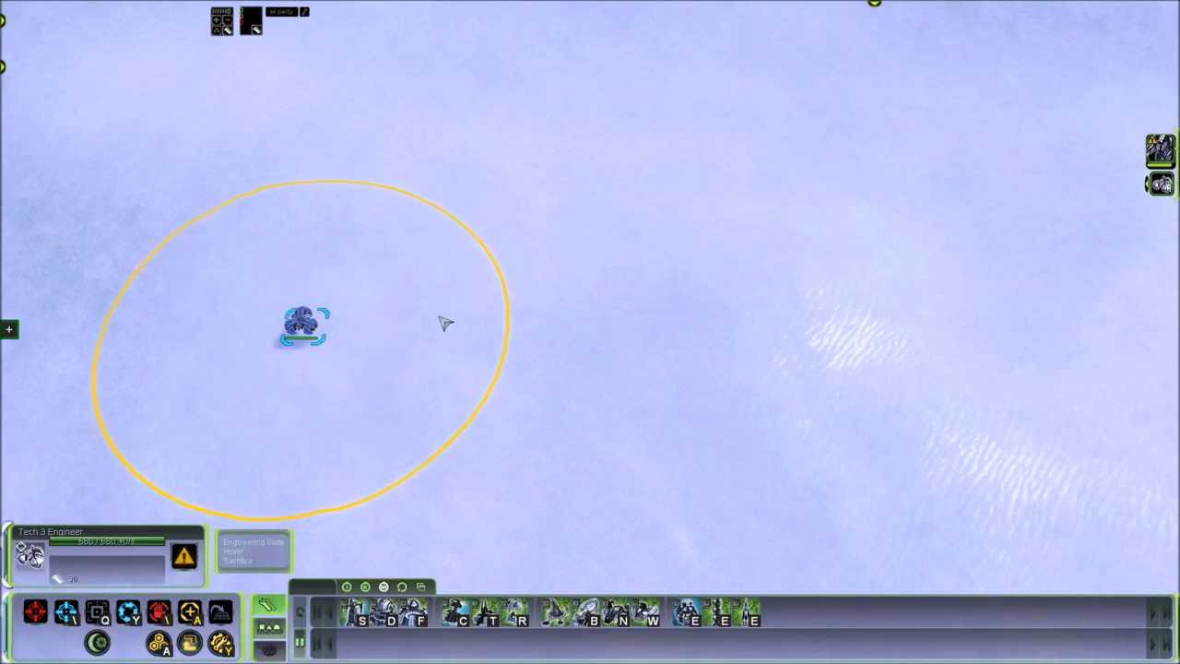
key("s")
left_click(435, 327)
scroll(461, 305, "down", 6)
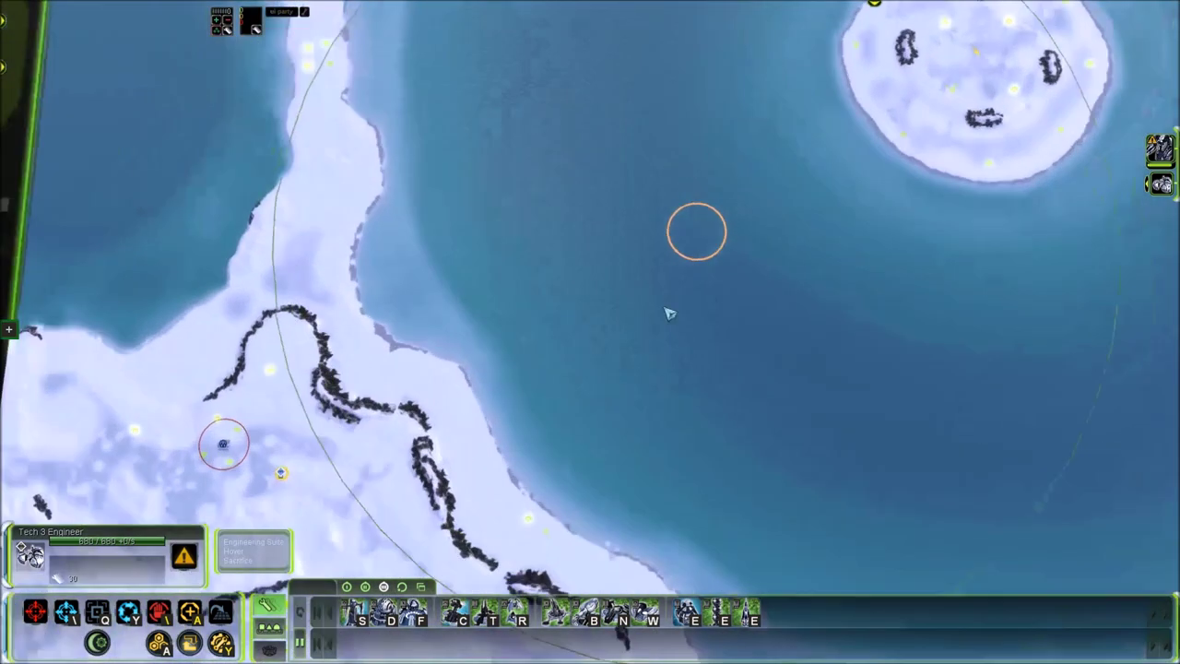
scroll(669, 310, "up", 5)
scroll(617, 365, "down", 6)
scroll(585, 306, "up", 6)
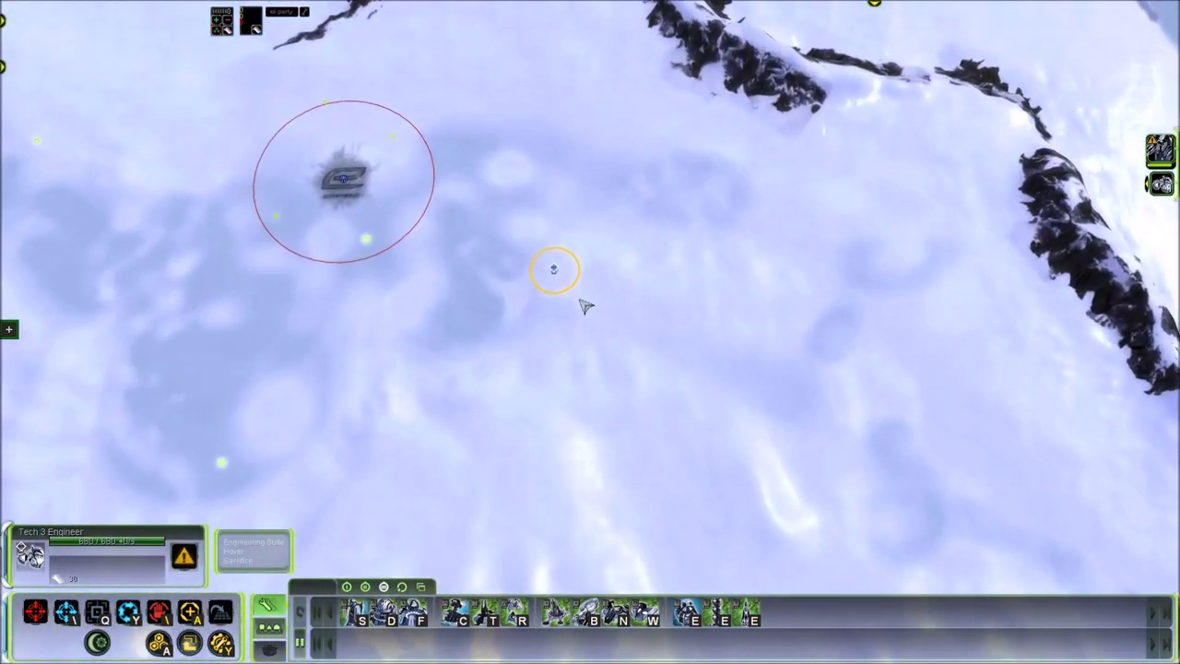
scroll(529, 342, "up", 3)
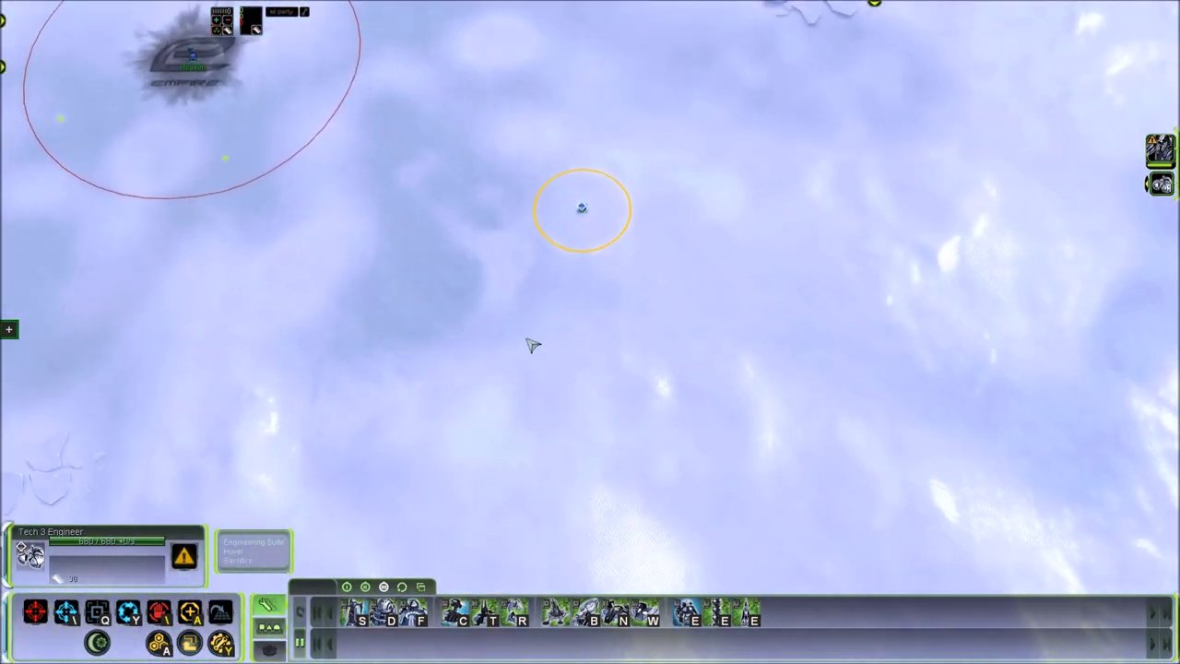
scroll(562, 193, "up", 5)
key("s")
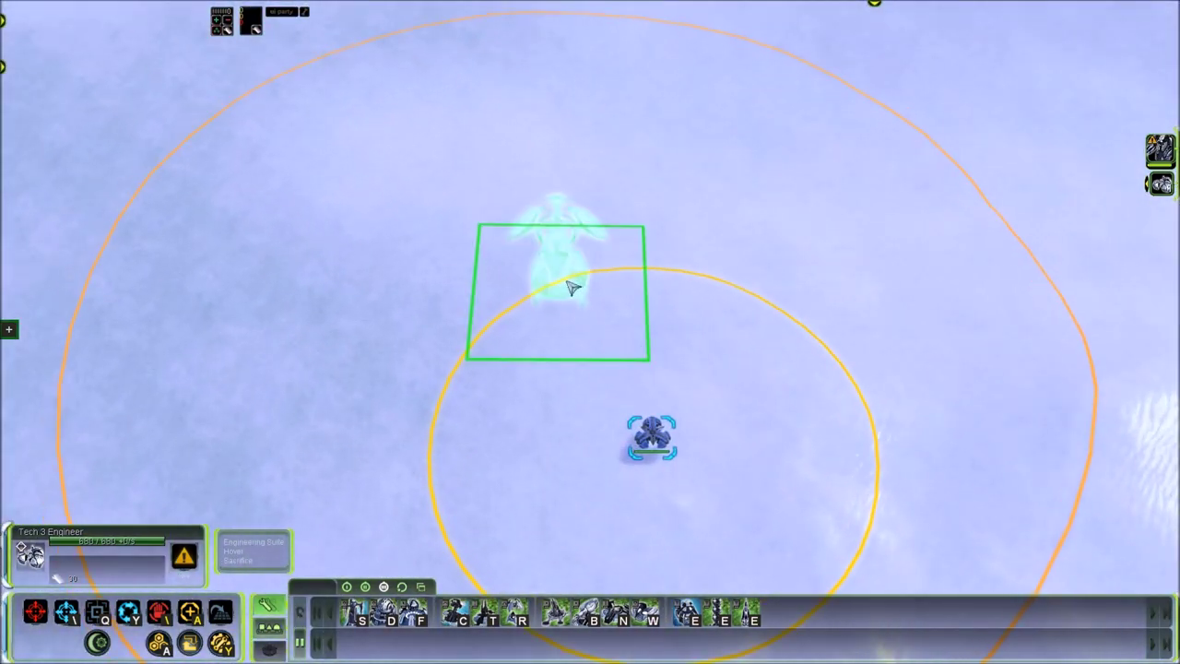
key("s")
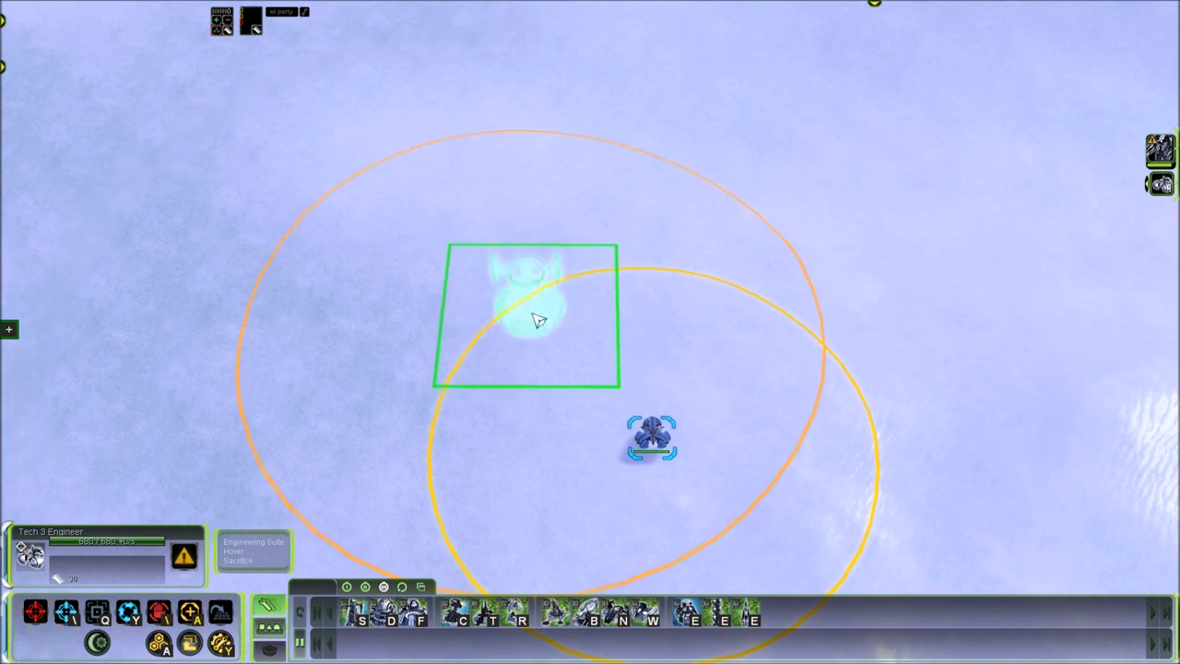
scroll(544, 318, "down", 5)
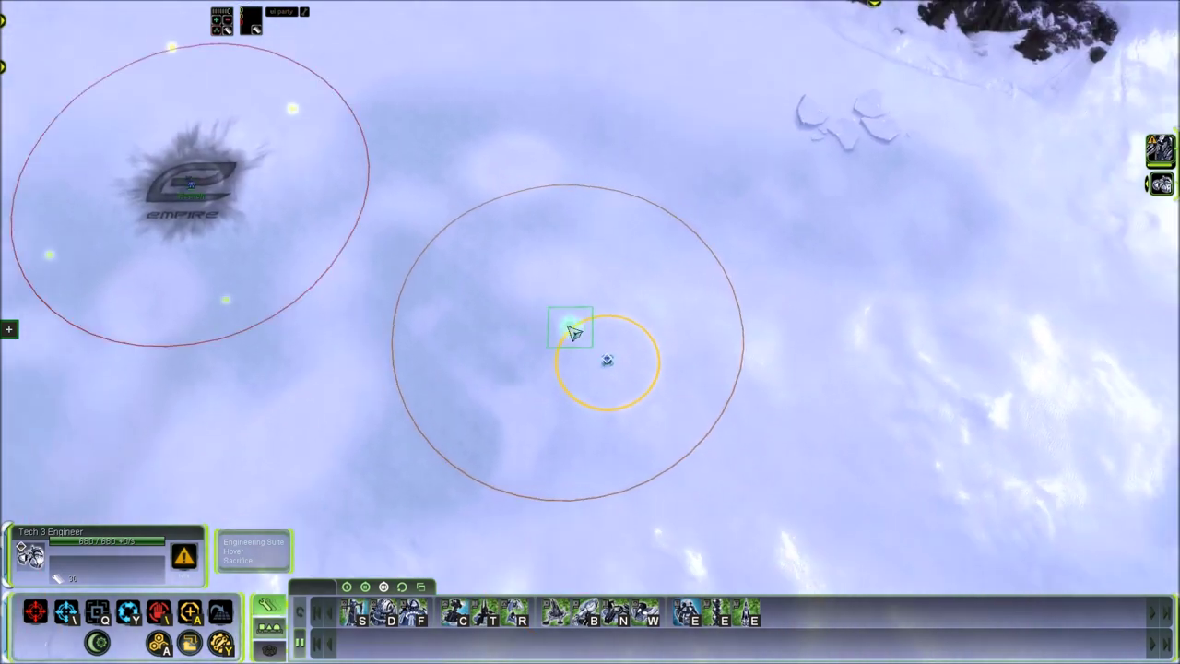
scroll(584, 320, "up", 3)
scroll(572, 324, "up", 3)
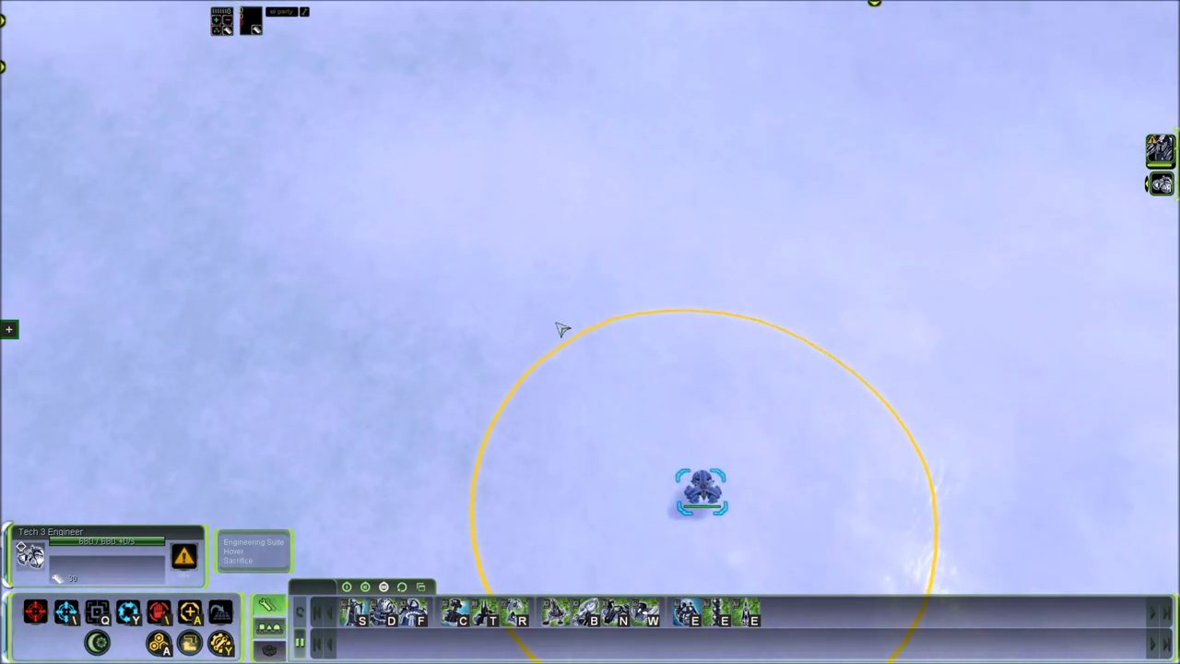
- Cycle the engineer's structure previews to the Tech 1 Energy Storage and build it within the engineer's range
key("s")
key("s")
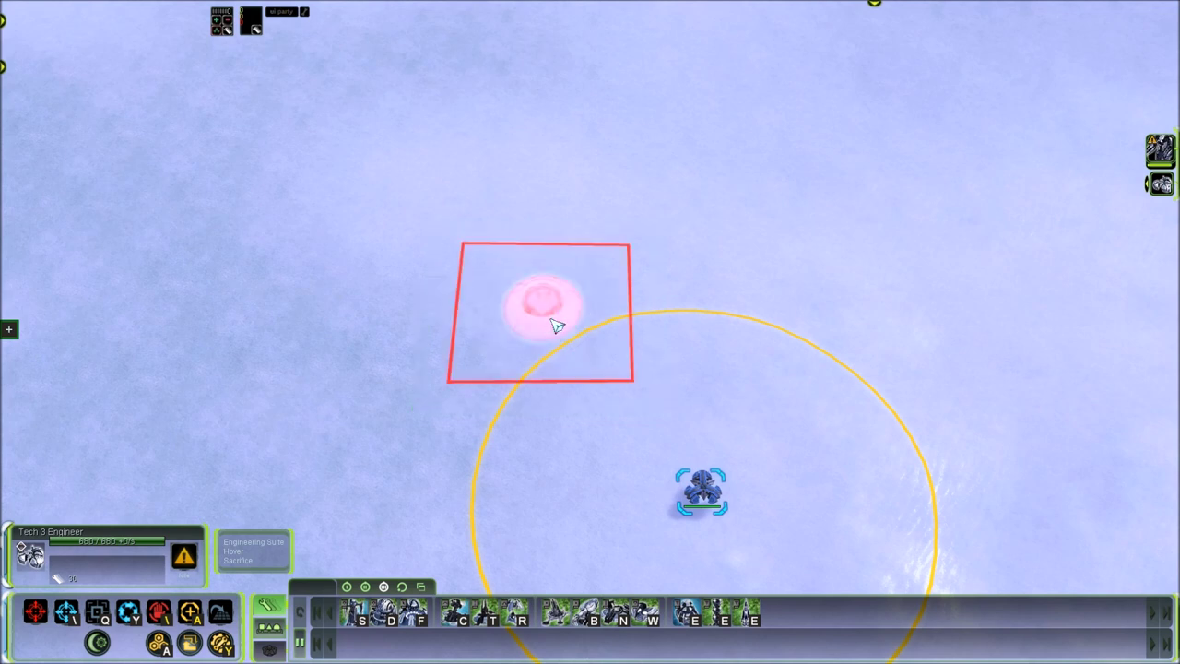
key("s")
key("s")
key("s")
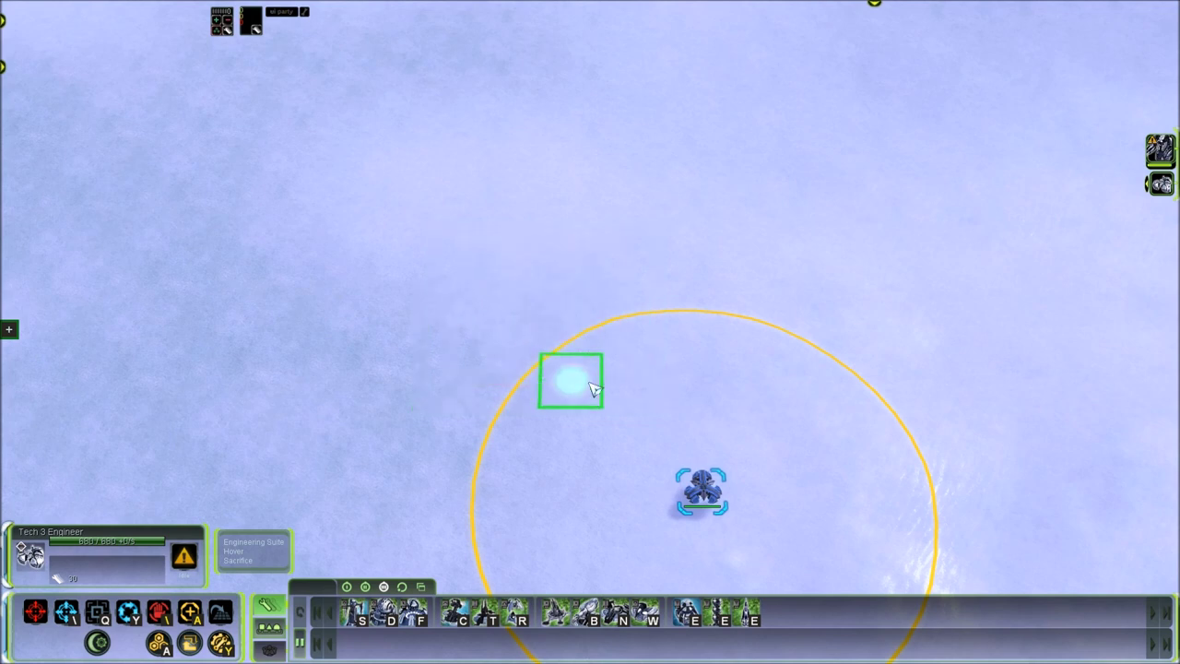
left_click(598, 386)
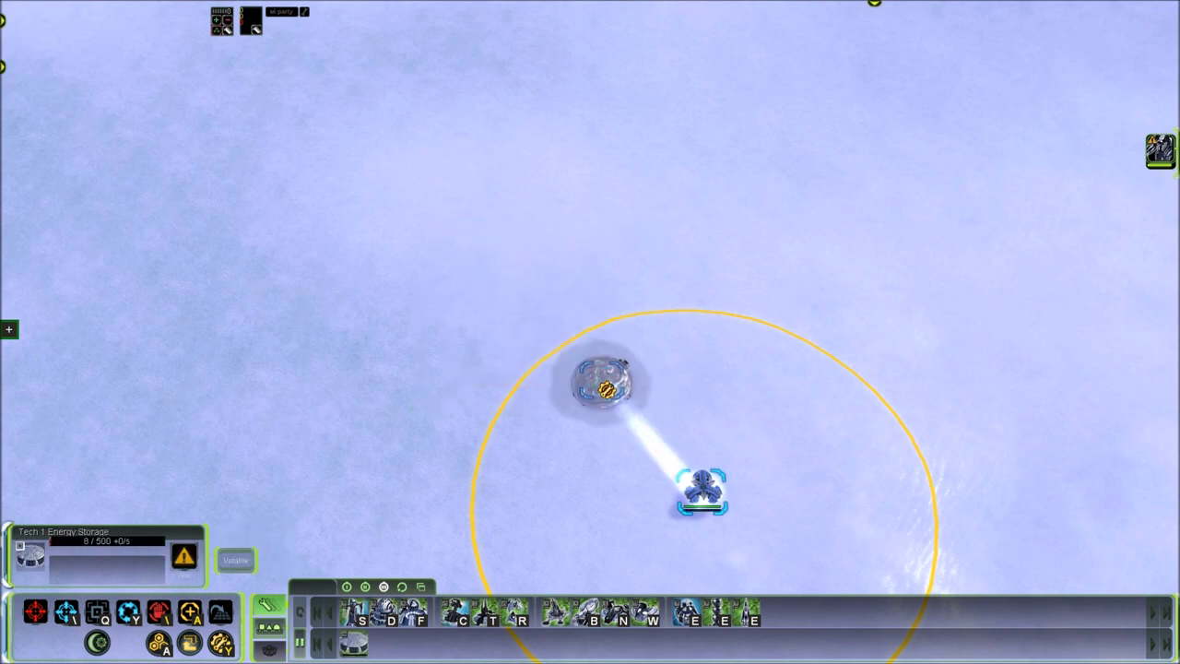
left_click(487, 265)
left_click_drag(502, 269, 791, 581)
- Open the key bindings once more and expand the Hotbuilding category to examine its actions
scroll(626, 387, "down", 10)
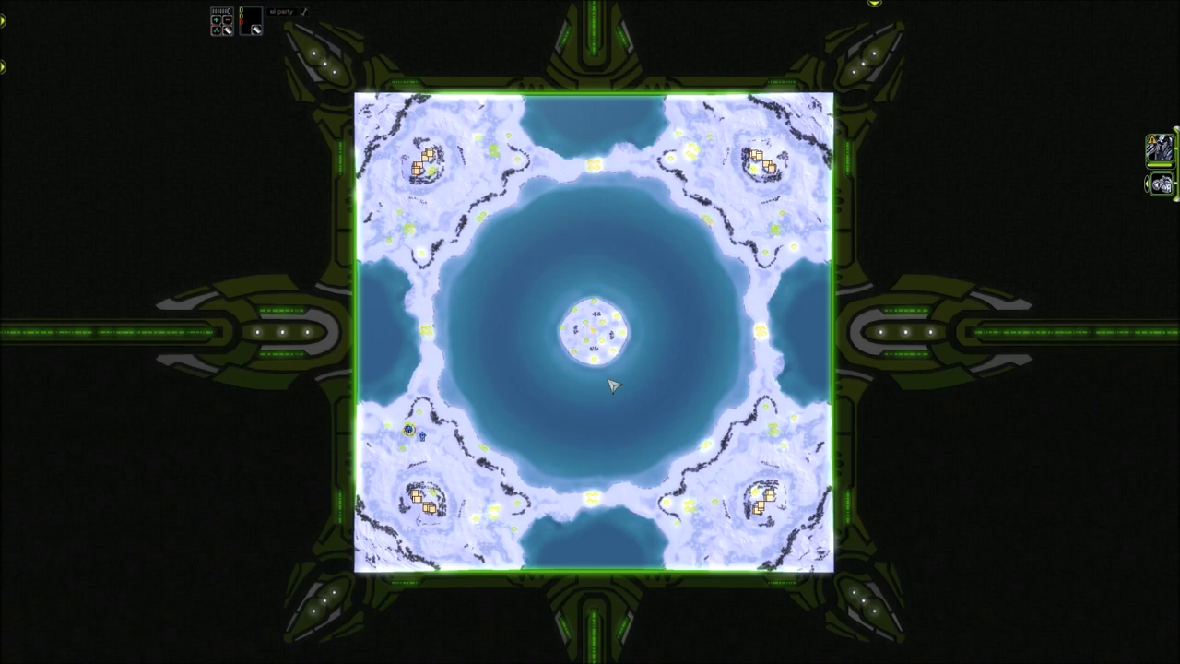
key("F1")
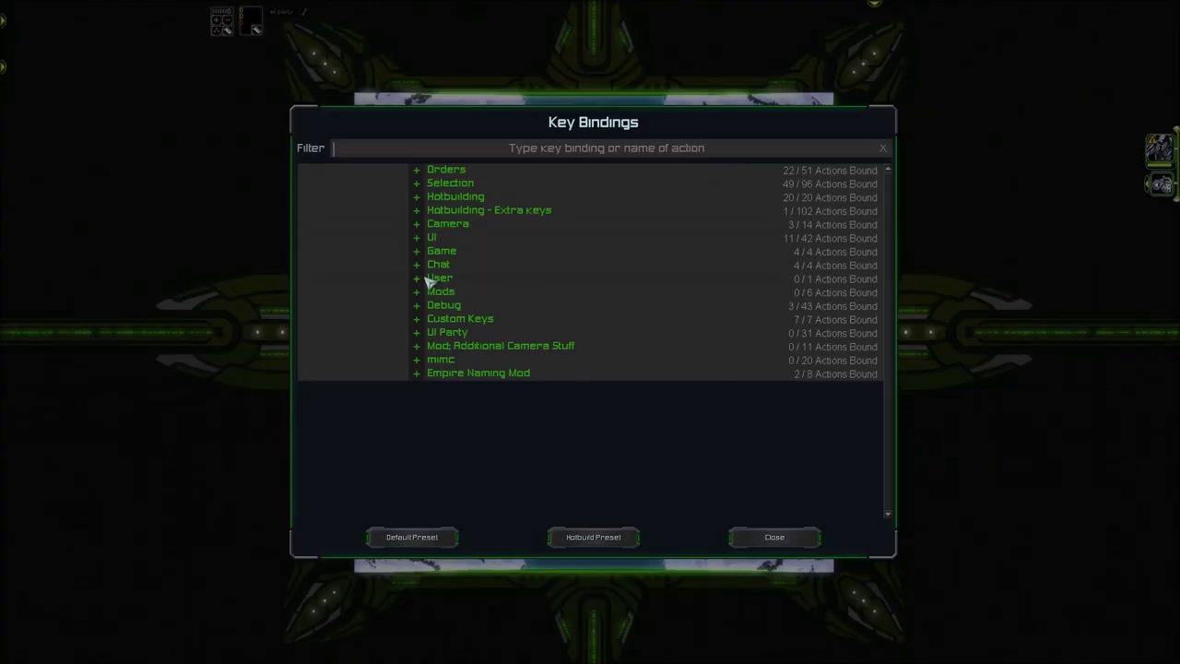
left_click(418, 199)
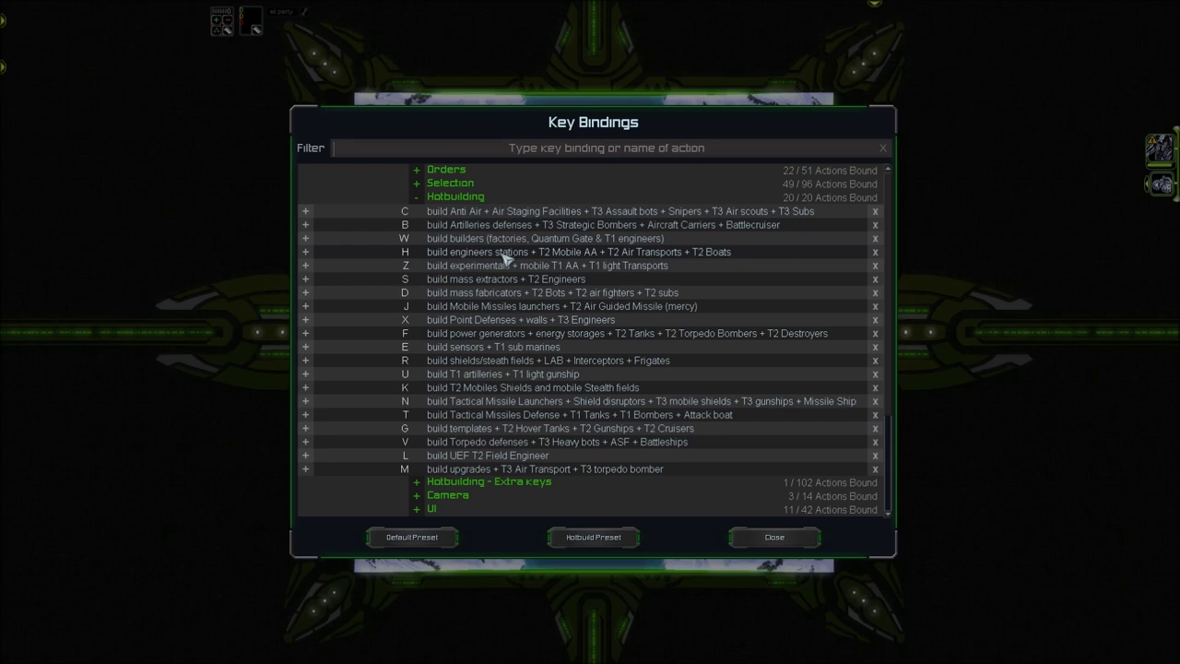
- Collapse the Hotbuilding category, examine the actions and bindings in Hotbuilding - Extra keys, and collapse that category too
left_click(420, 201)
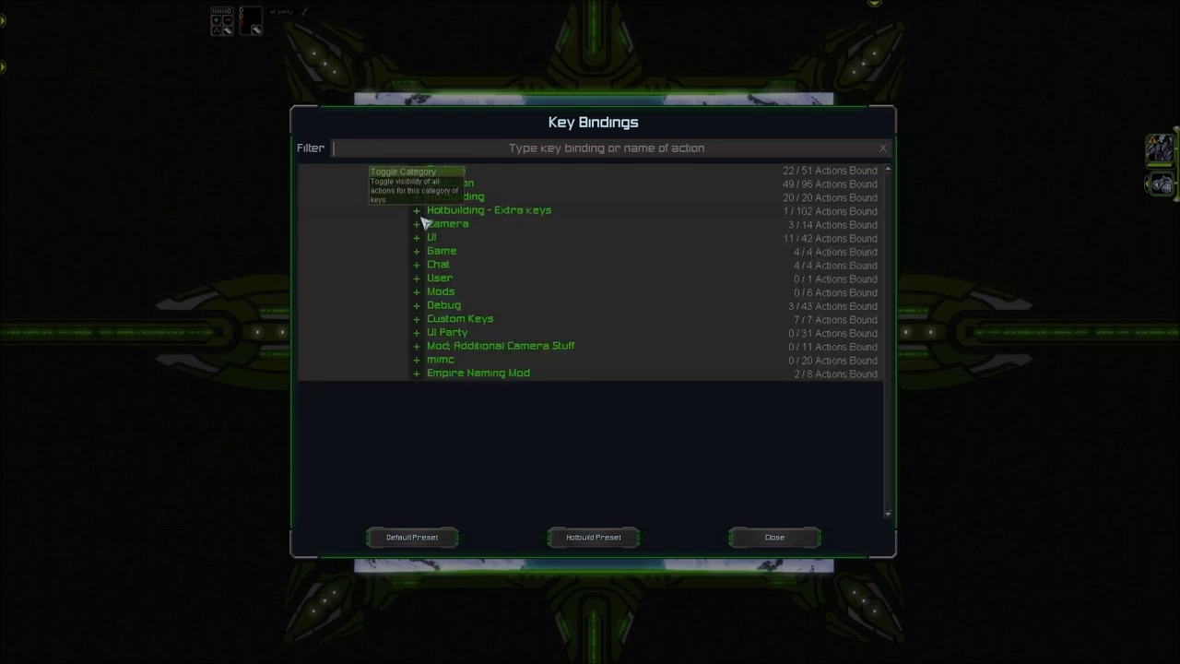
left_click(417, 211)
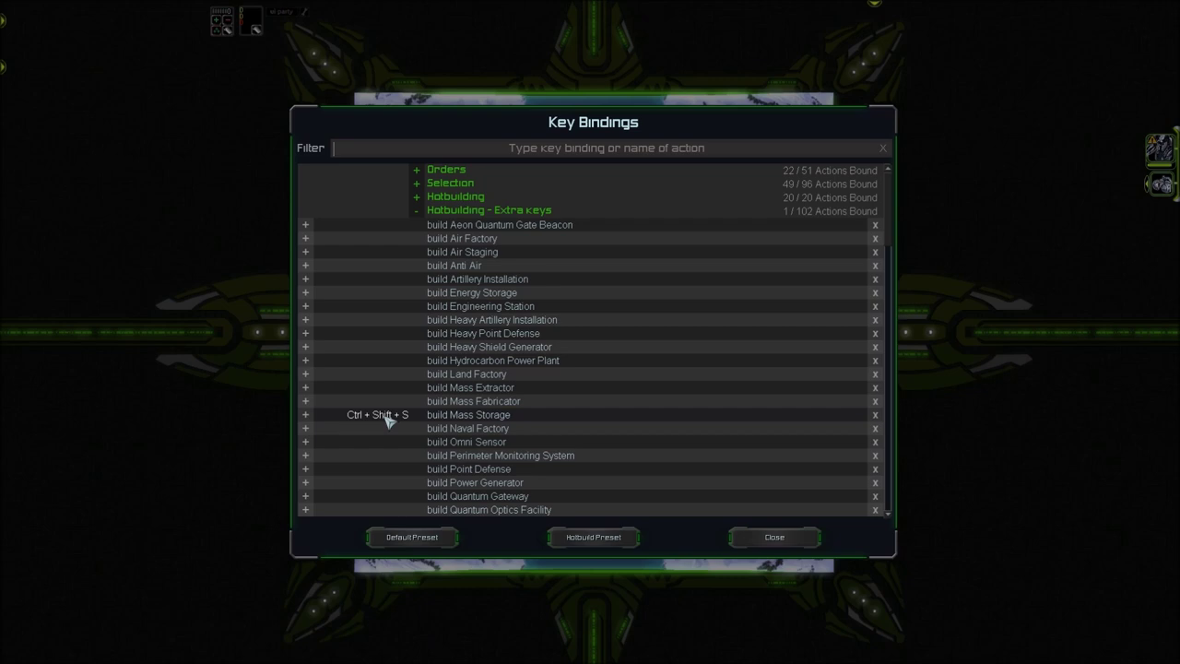
left_click(416, 211)
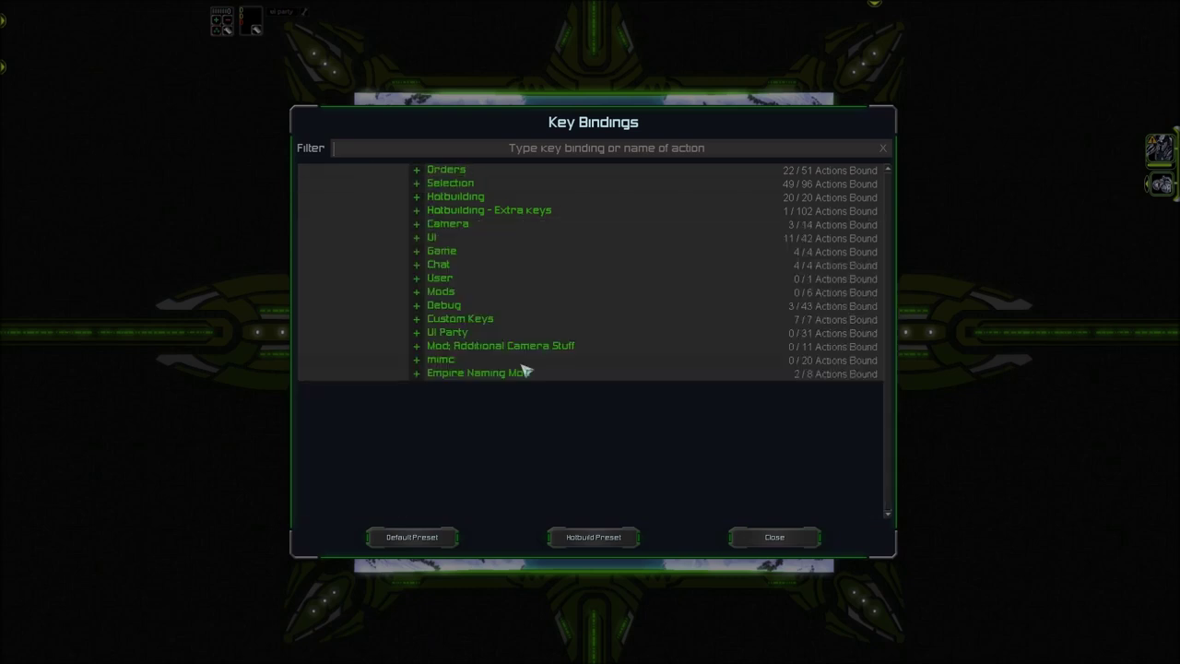
- Expand the Orders category, examine its actions from Assist to the toggle commands, and close the key bindings
left_click(416, 172)
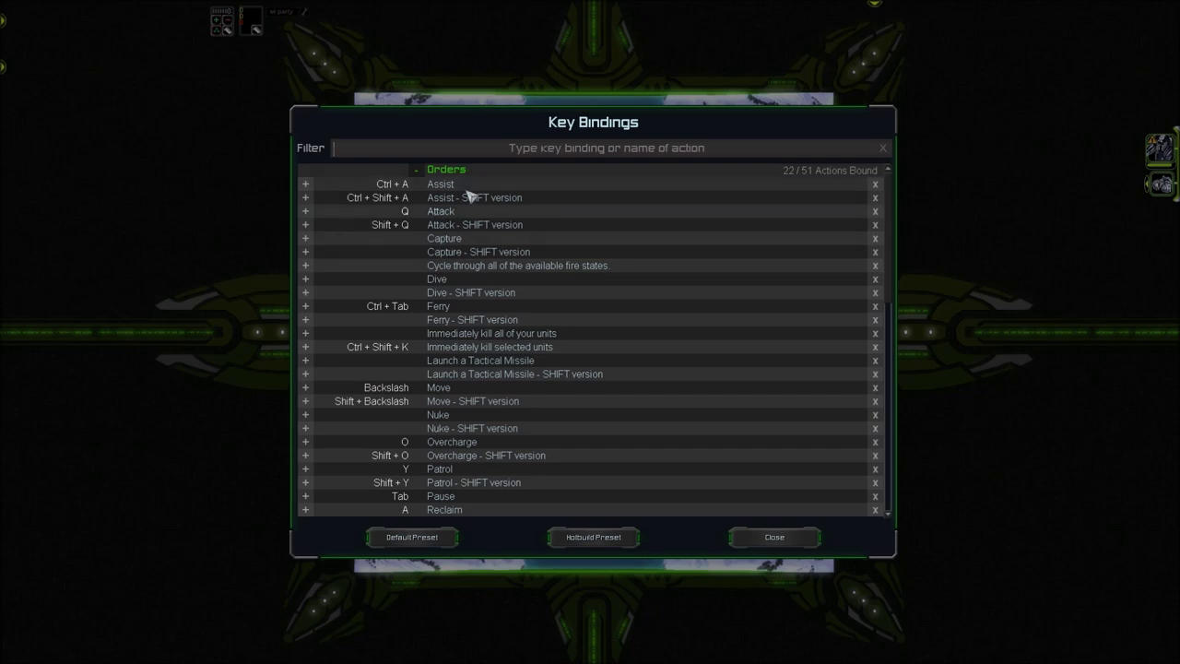
scroll(451, 313, "down", 3)
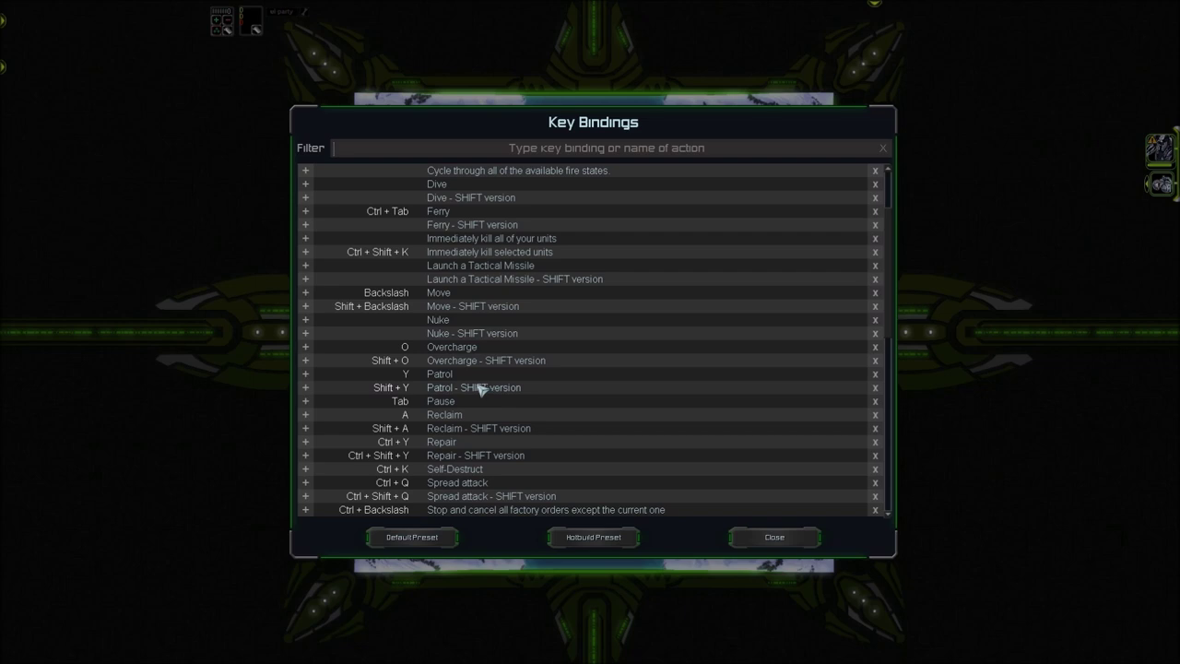
scroll(502, 386, "down", 4)
scroll(449, 448, "down", 2)
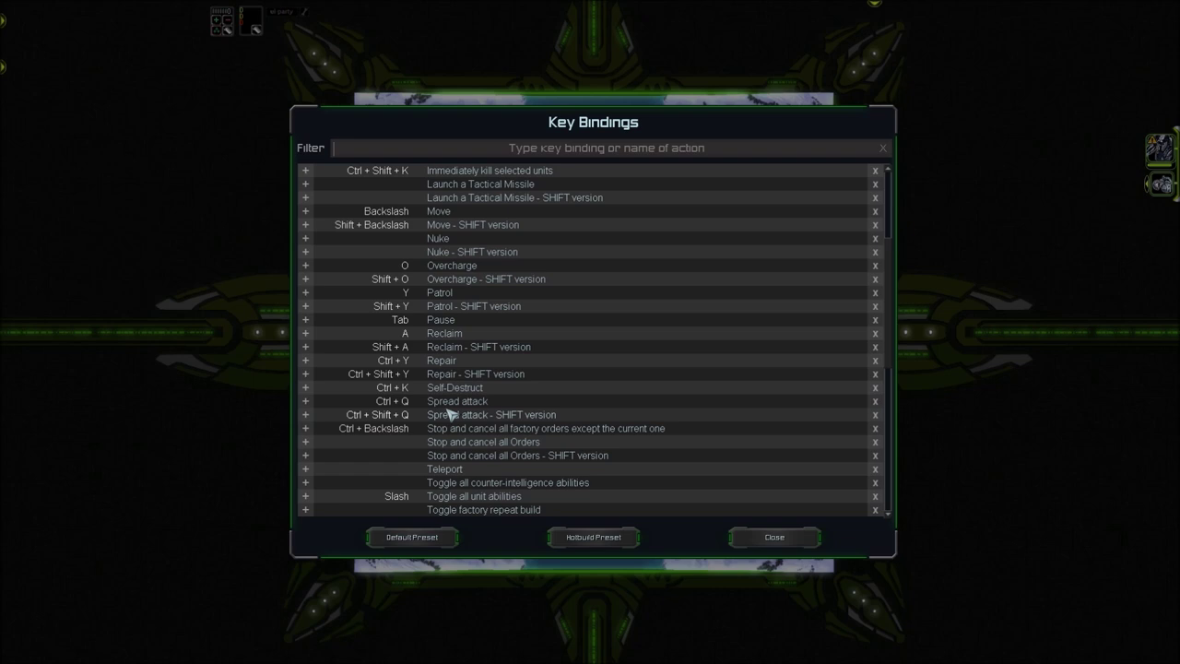
scroll(448, 414, "up", 2)
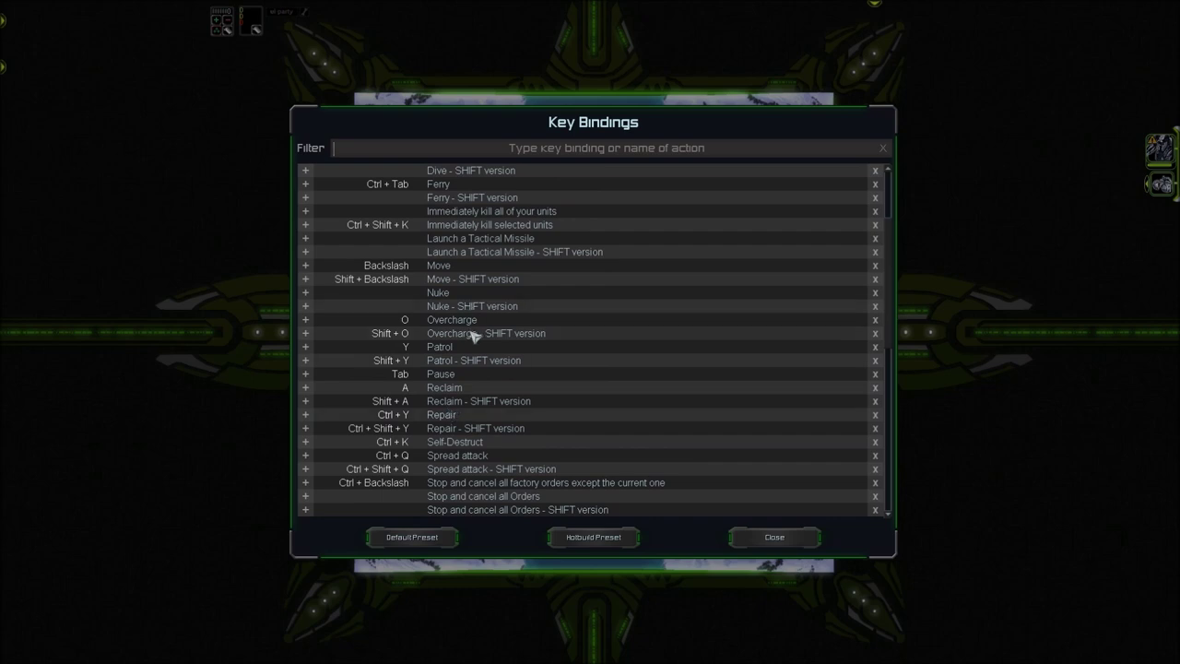
scroll(474, 335, "up", 2)
scroll(460, 304, "up", 2)
scroll(447, 240, "down", 2)
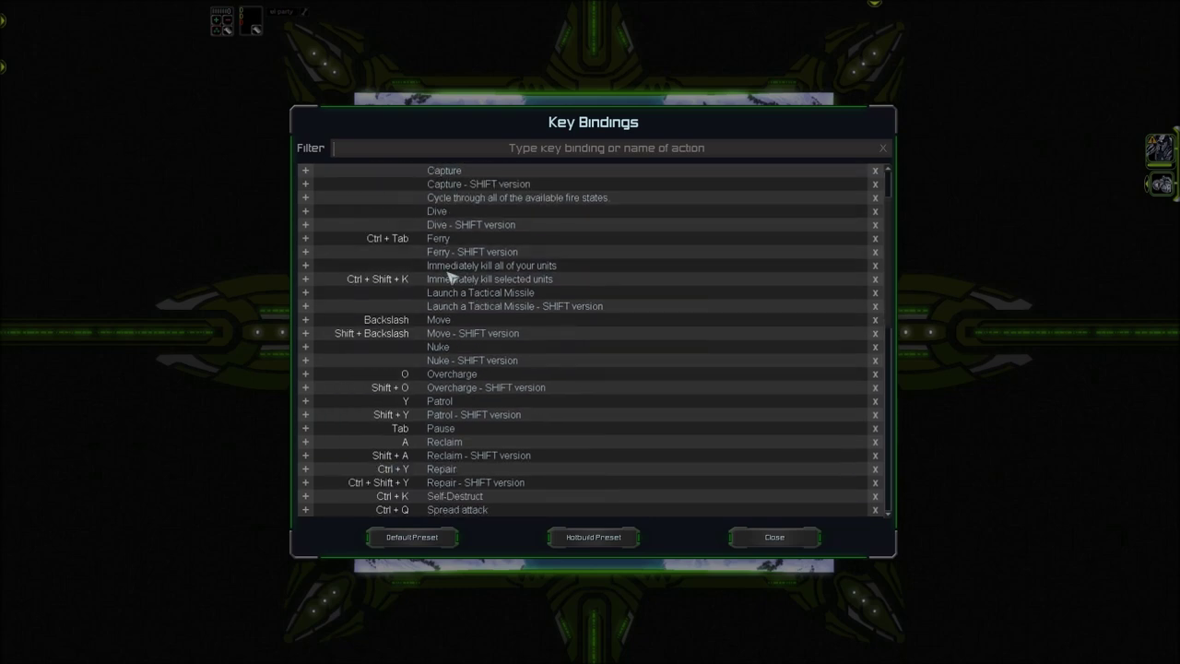
scroll(451, 286, "down", 2)
scroll(453, 479, "down", 1)
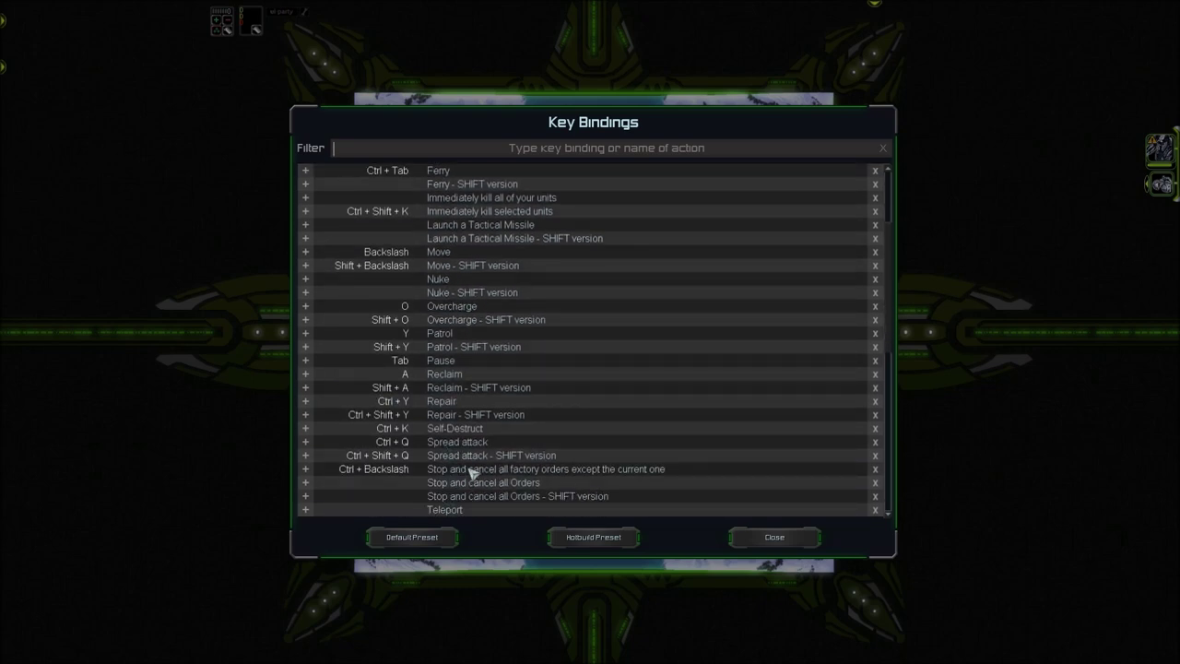
scroll(471, 472, "up", 1)
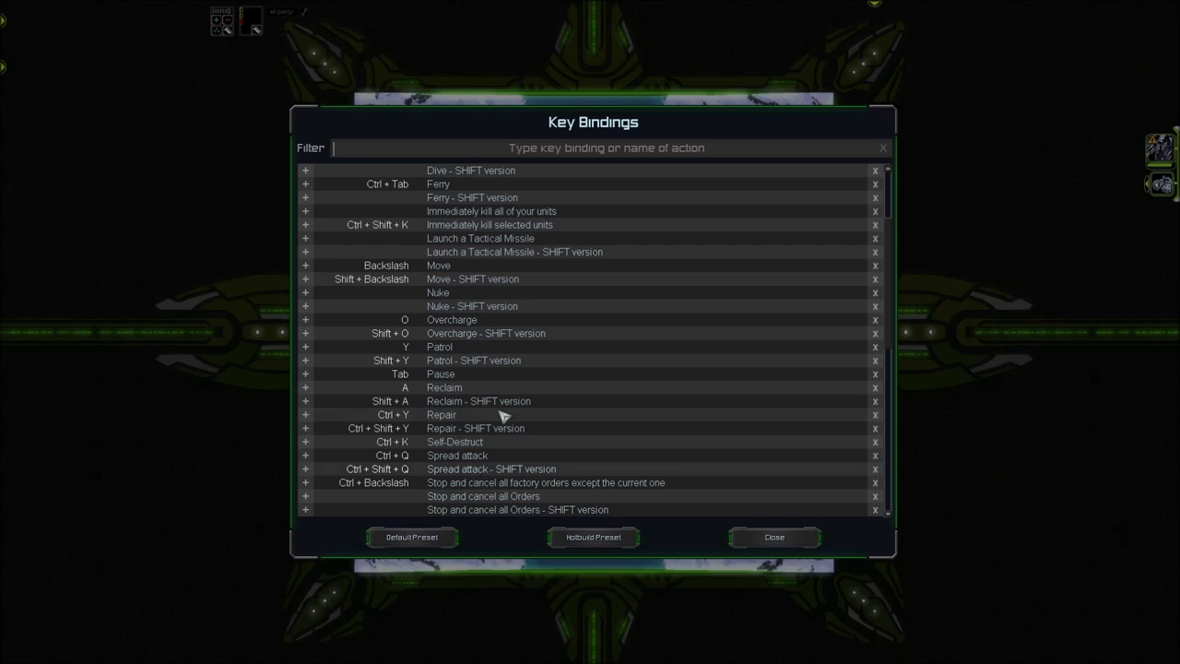
scroll(544, 429, "up", 5)
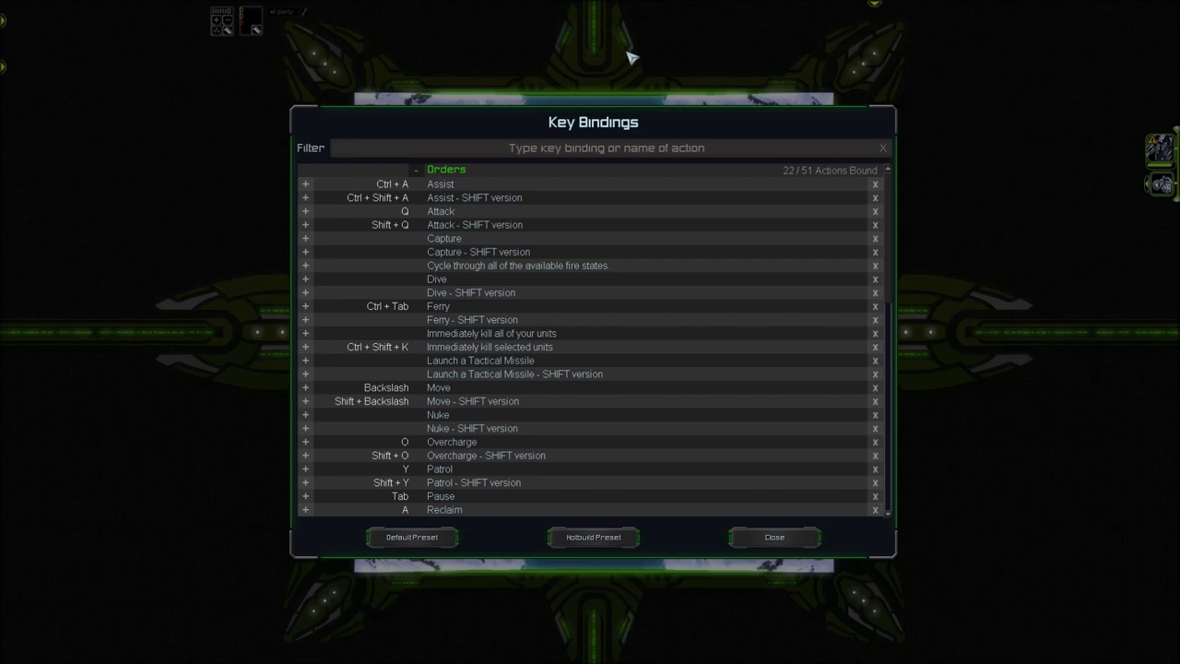
left_click(774, 537)
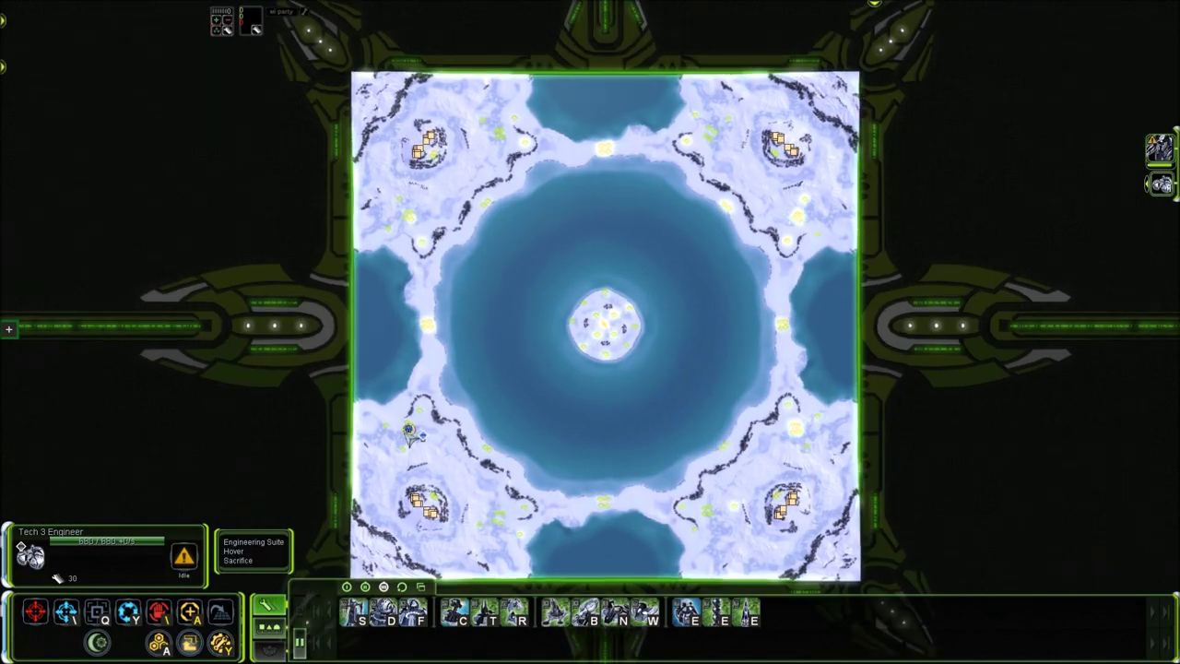
- Reopen the key bindings with the Tech 3 Engineer selected and expand the Orders category
scroll(408, 430, "up", 10)
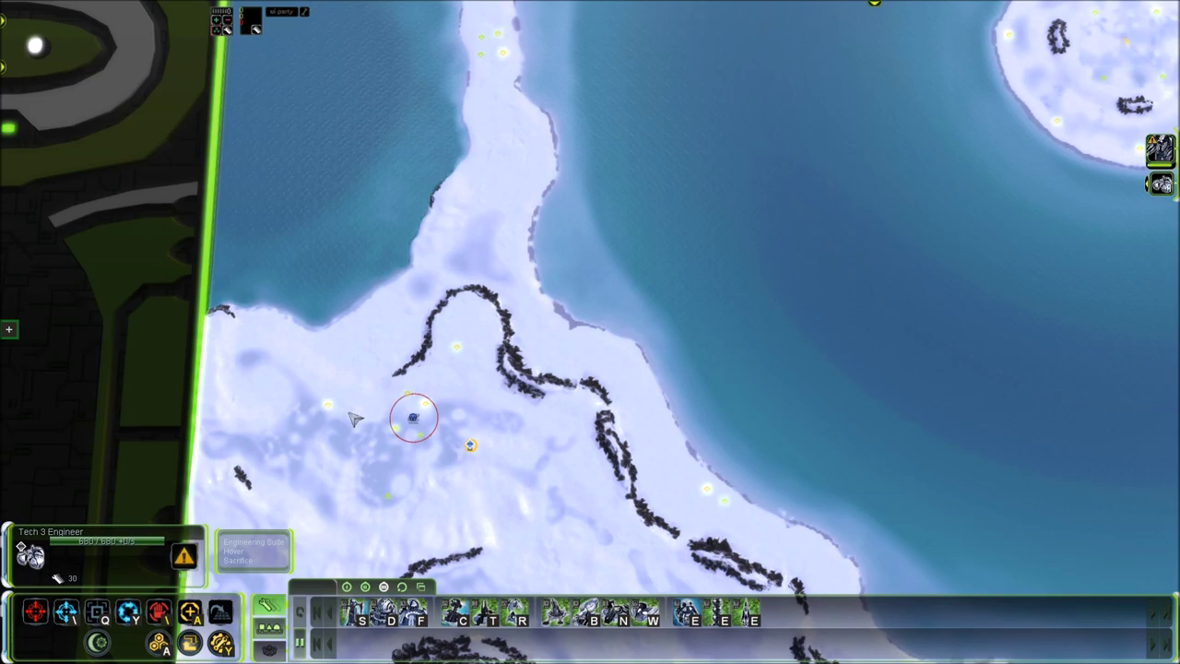
scroll(388, 385, "down", 10)
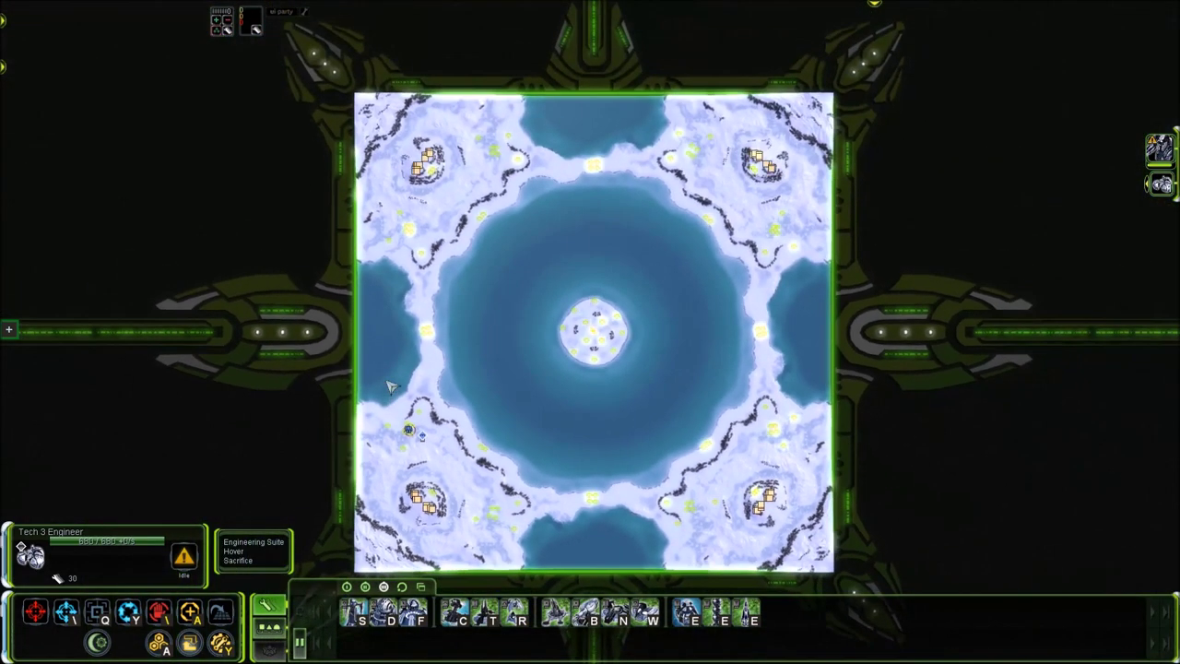
key("F1")
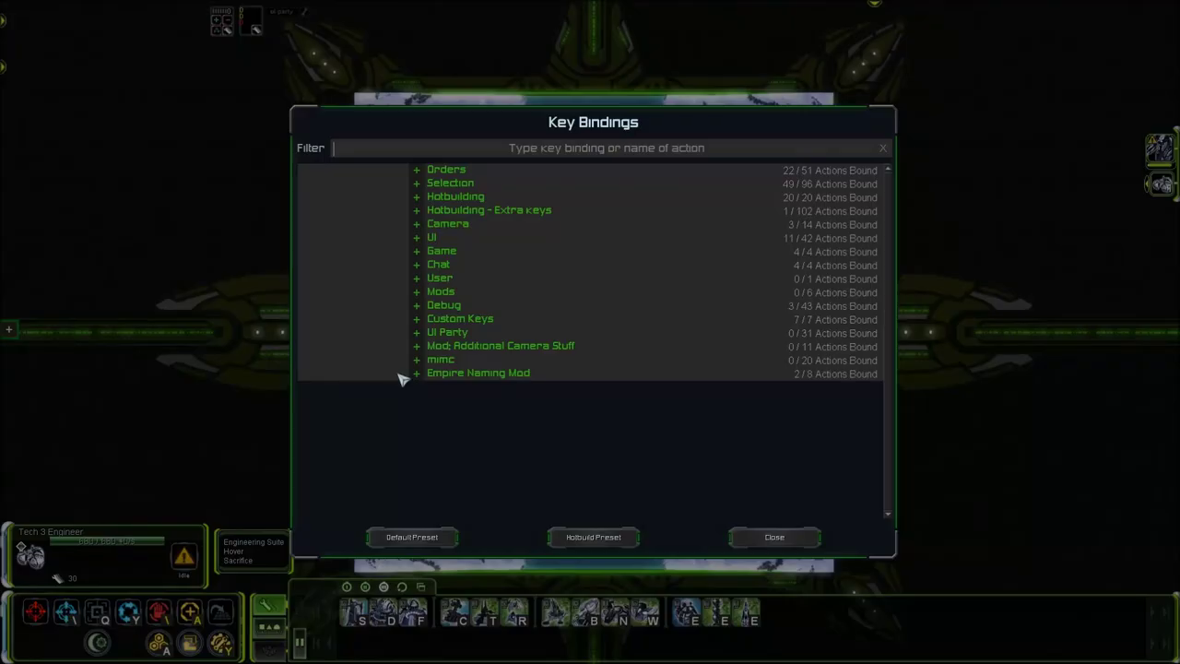
left_click(421, 171)
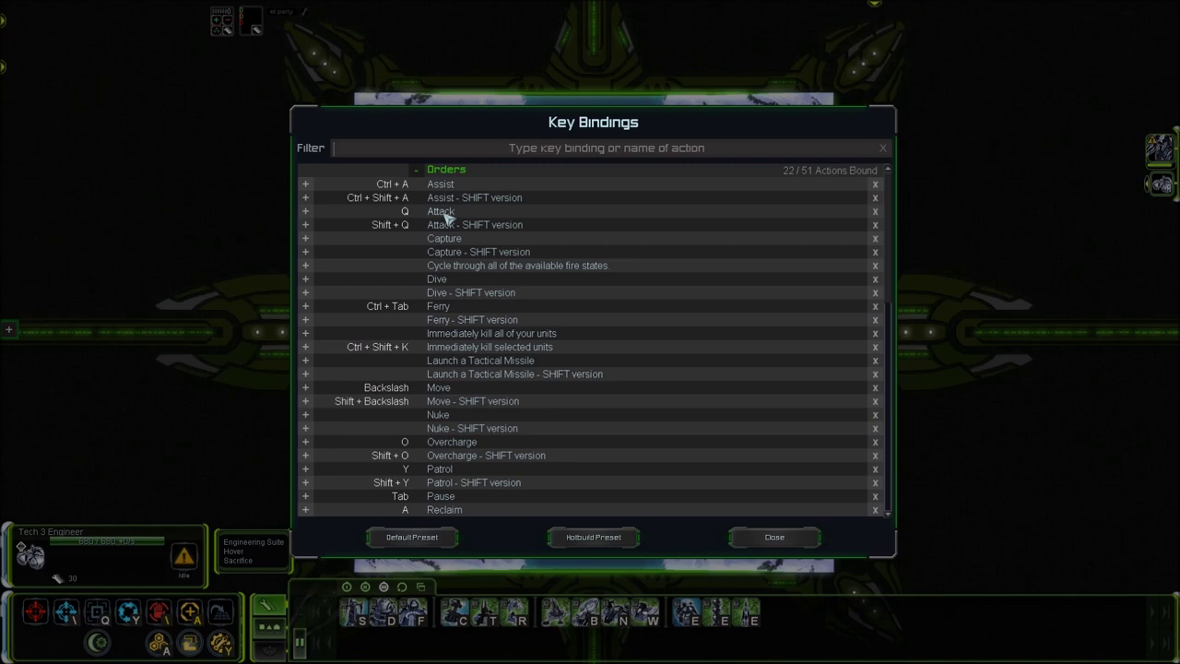
- Examine the Orders bindings in detail, including move, patrol, reclaim, repair, self-destruct, spread attack, stop and unit ability toggles
scroll(518, 322, "down", 1)
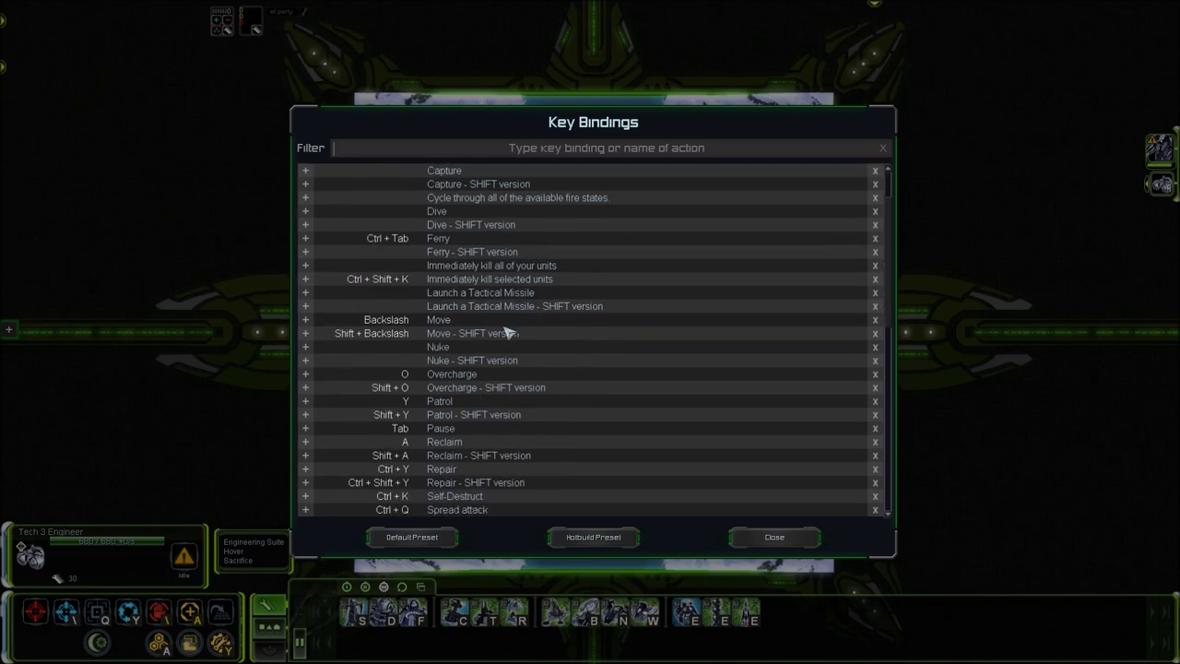
scroll(505, 332, "down", 1)
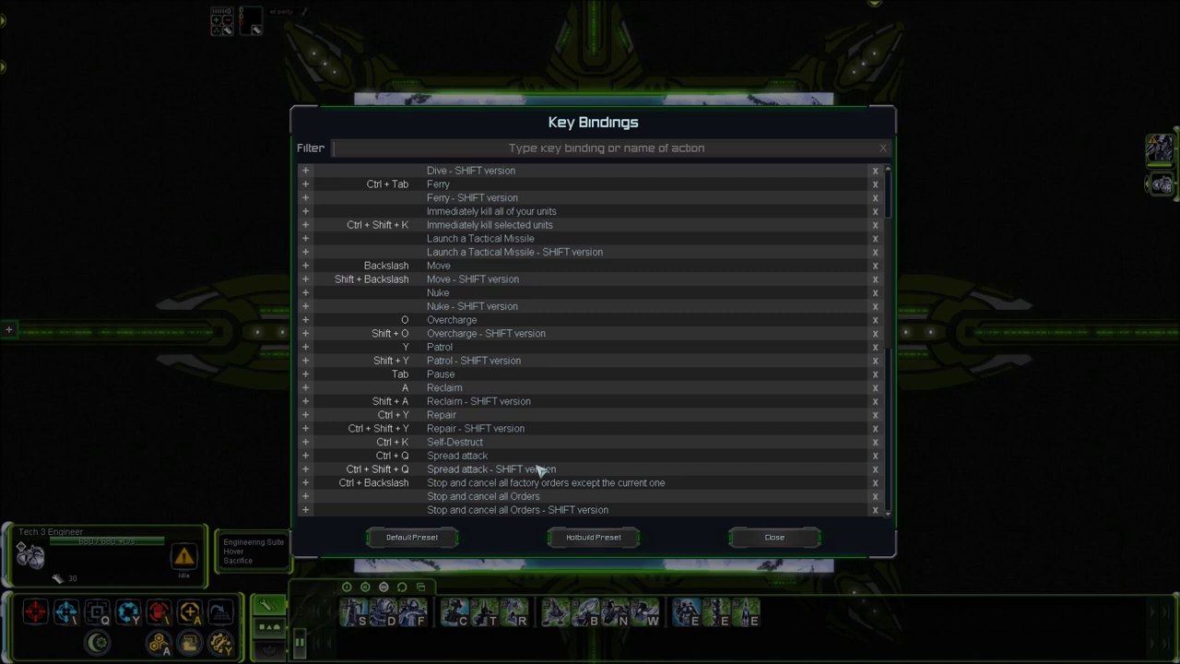
scroll(516, 396, "down", 4)
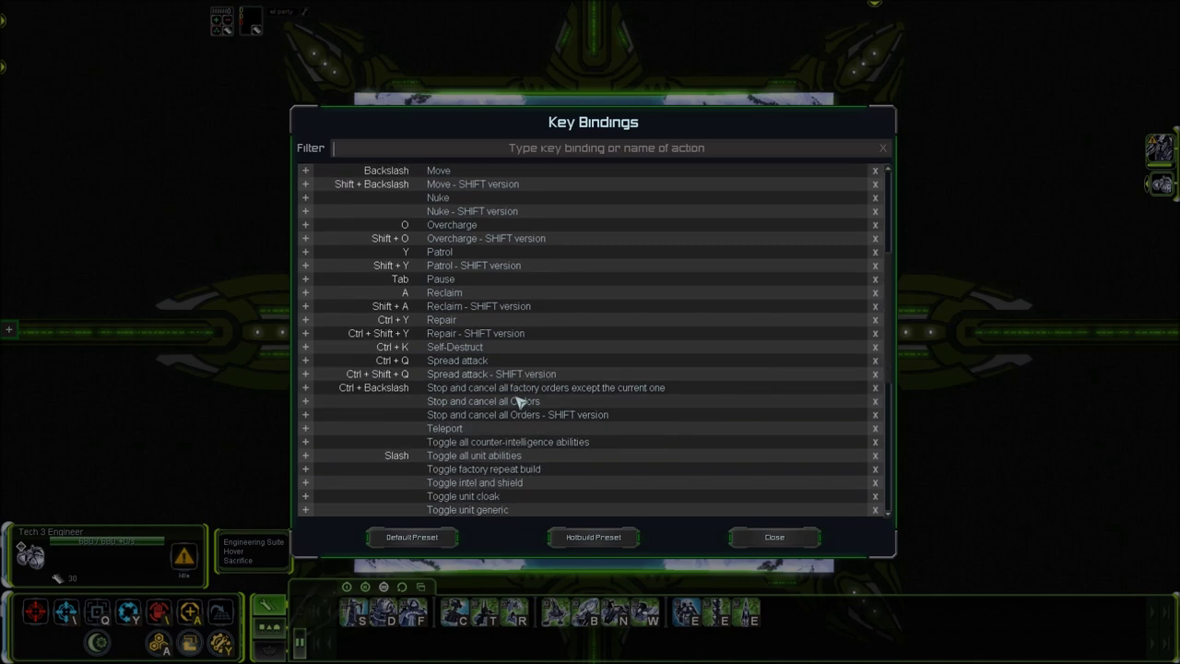
scroll(518, 406, "down", 3)
scroll(517, 410, "up", 4)
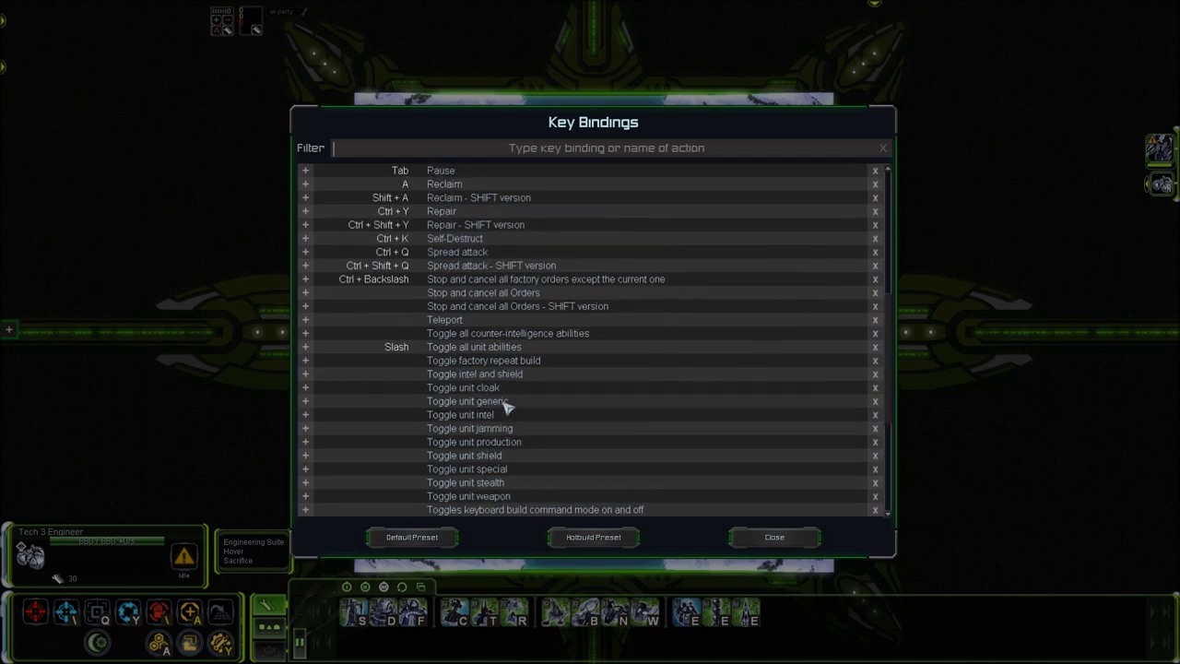
scroll(507, 405, "up", 3)
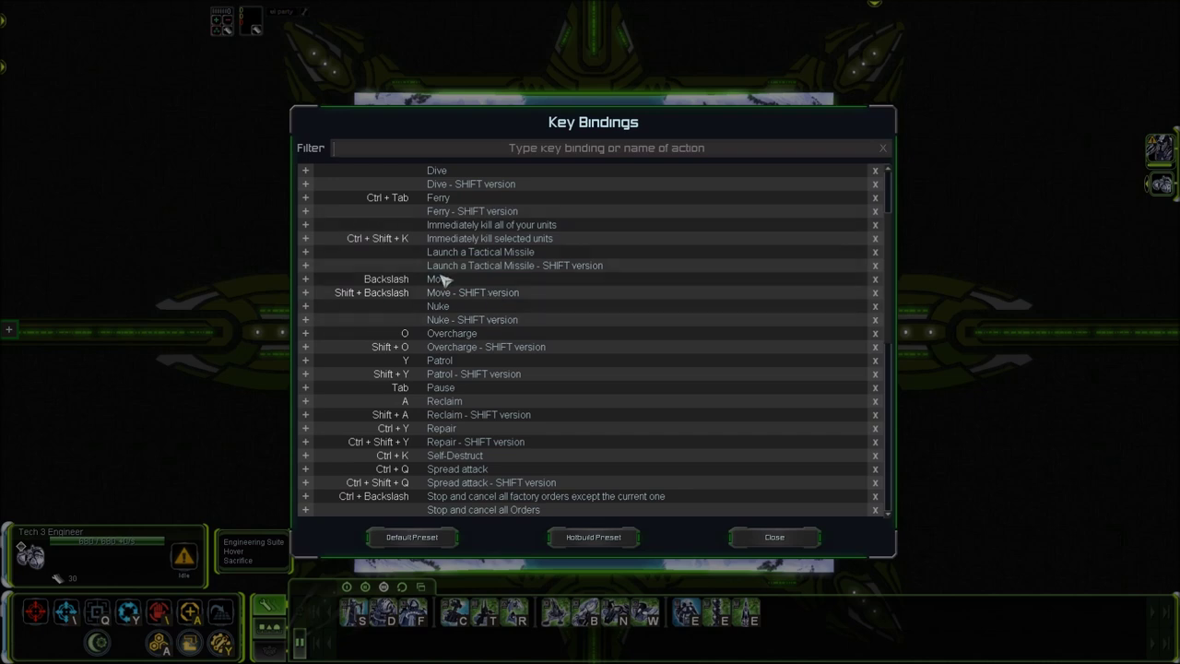
scroll(483, 249, "down", 2)
scroll(486, 276, "up", 3)
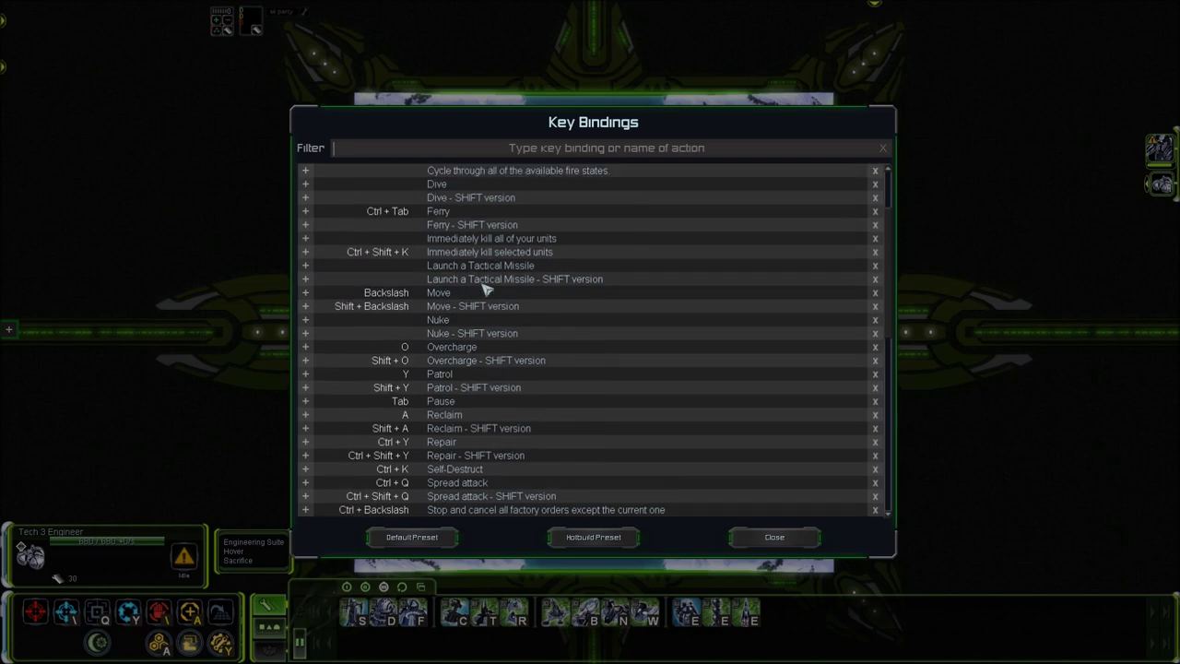
scroll(485, 289, "up", 7)
scroll(479, 304, "down", 12)
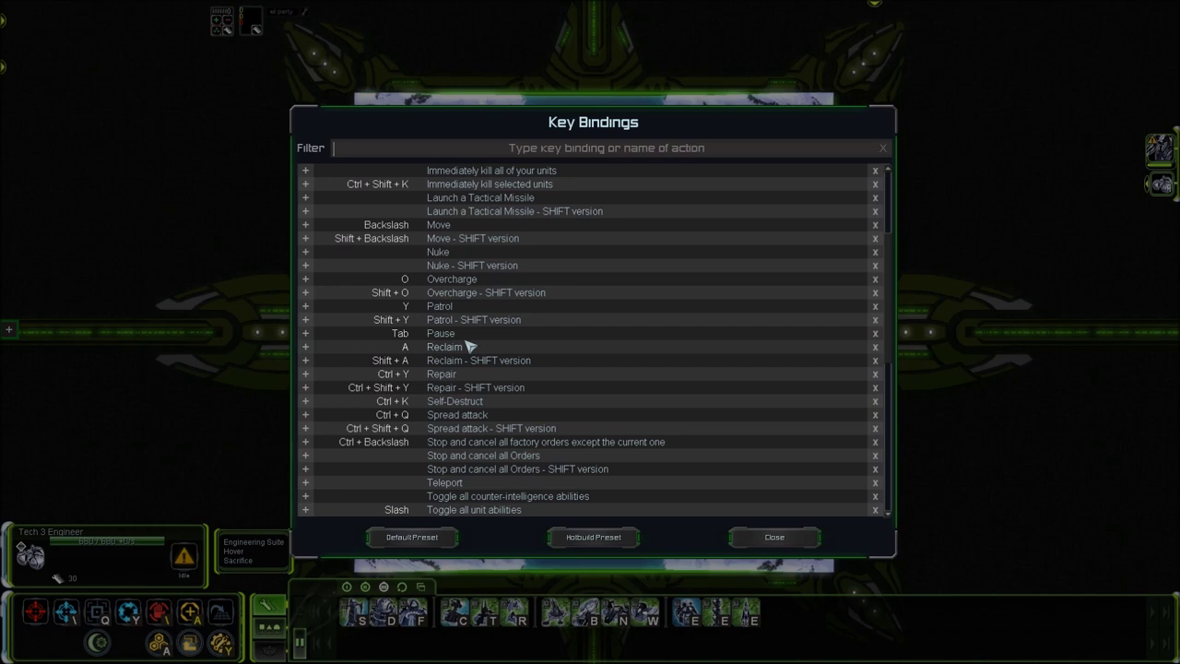
scroll(478, 431, "down", 3)
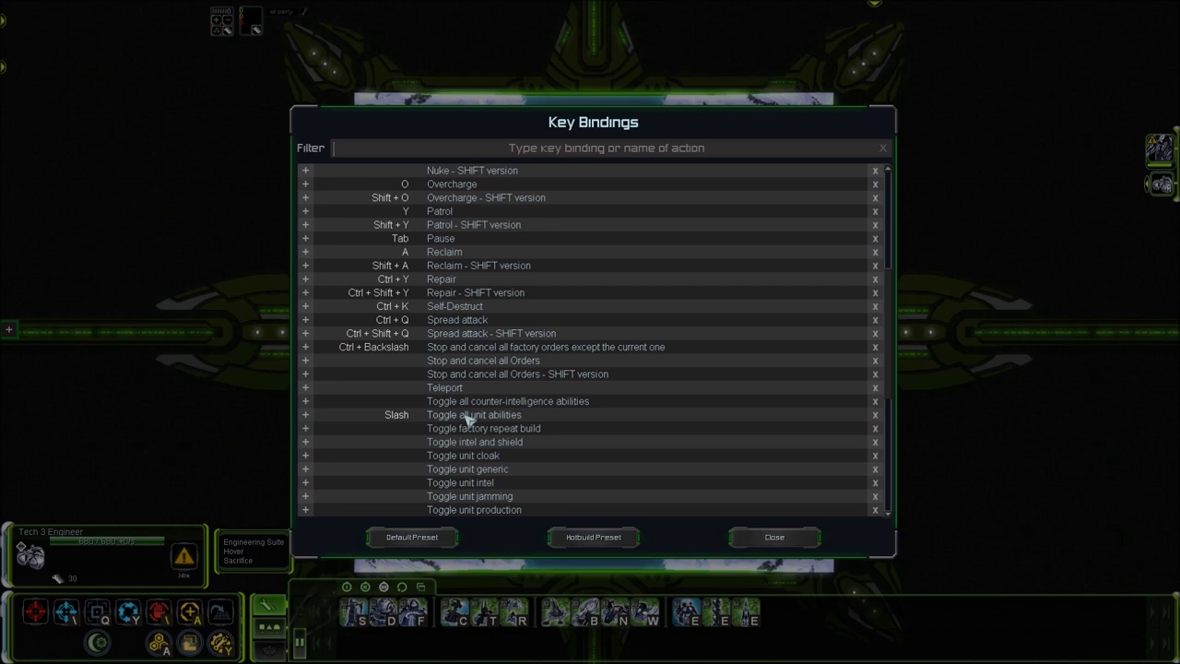
scroll(479, 379, "up", 1)
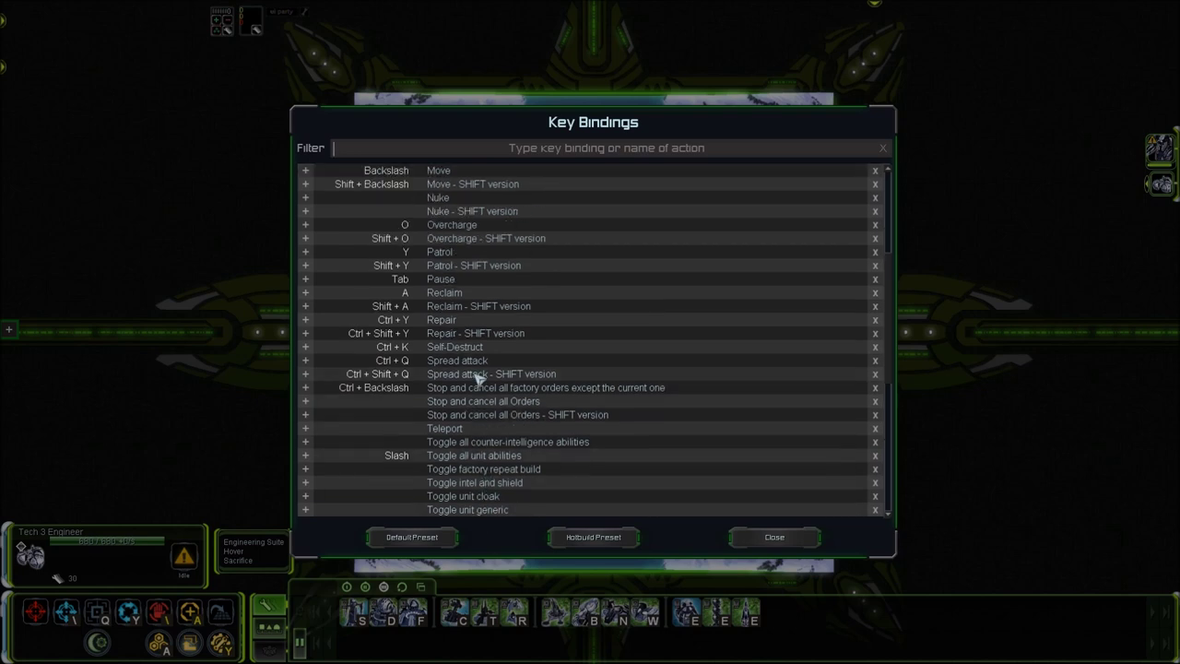
scroll(479, 378, "up", 4)
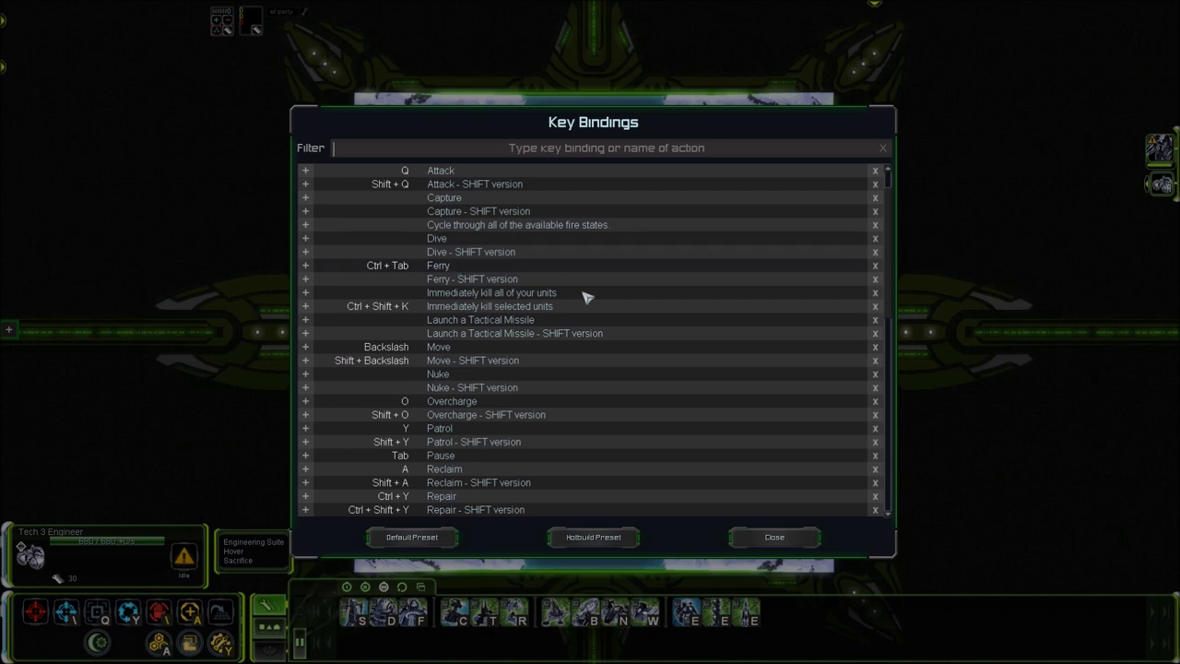
scroll(532, 289, "up", 2)
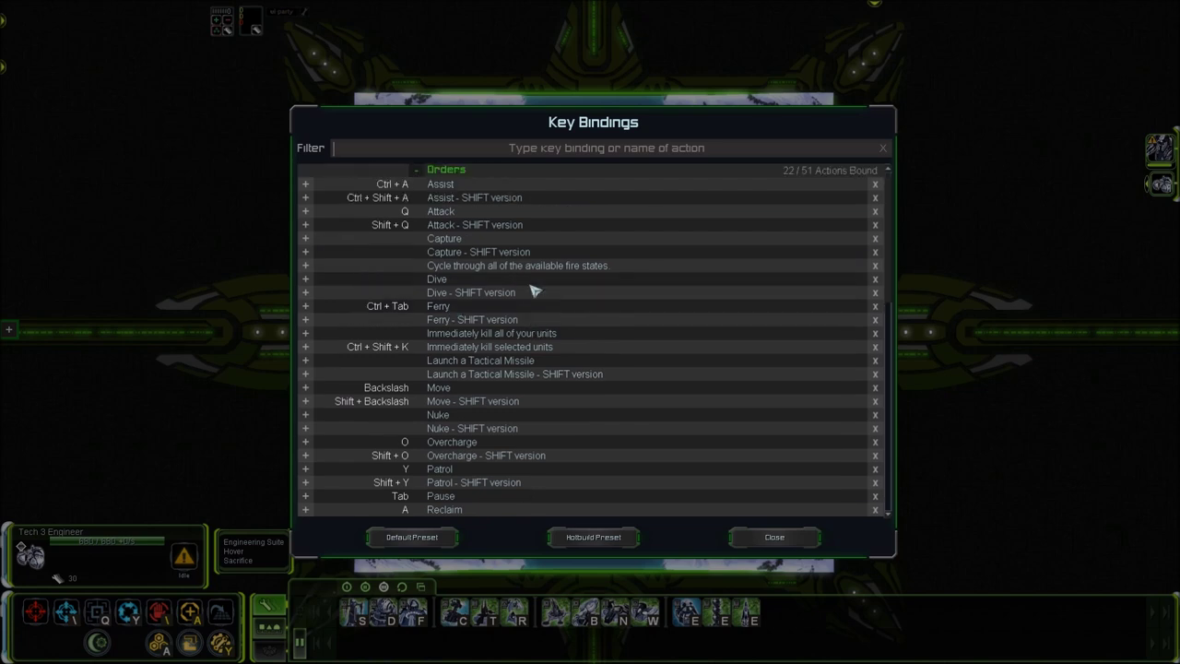
scroll(532, 290, "down", 5)
scroll(532, 290, "down", 3)
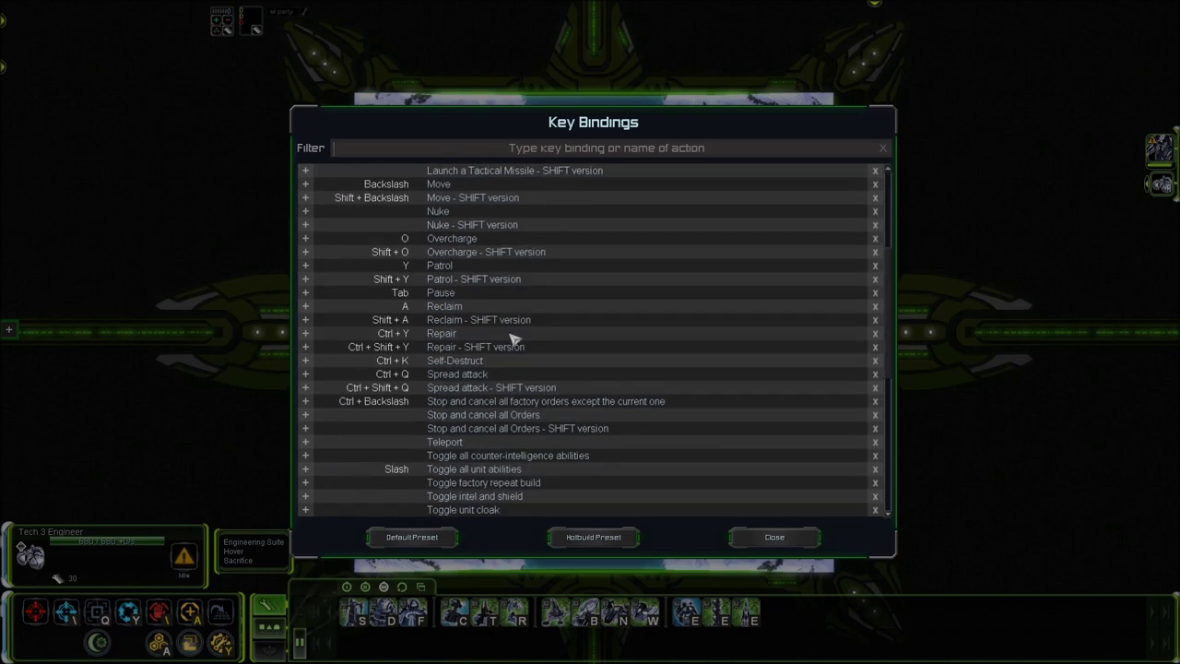
scroll(483, 367, "down", 5)
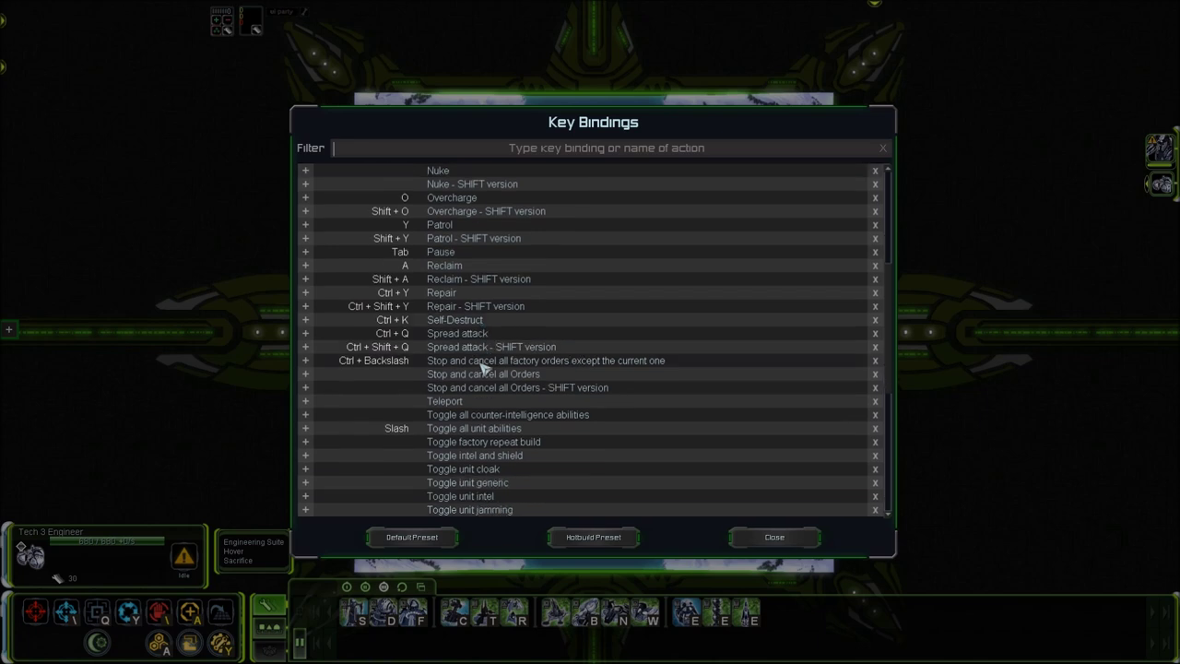
scroll(483, 367, "up", 2)
scroll(483, 367, "up", 10)
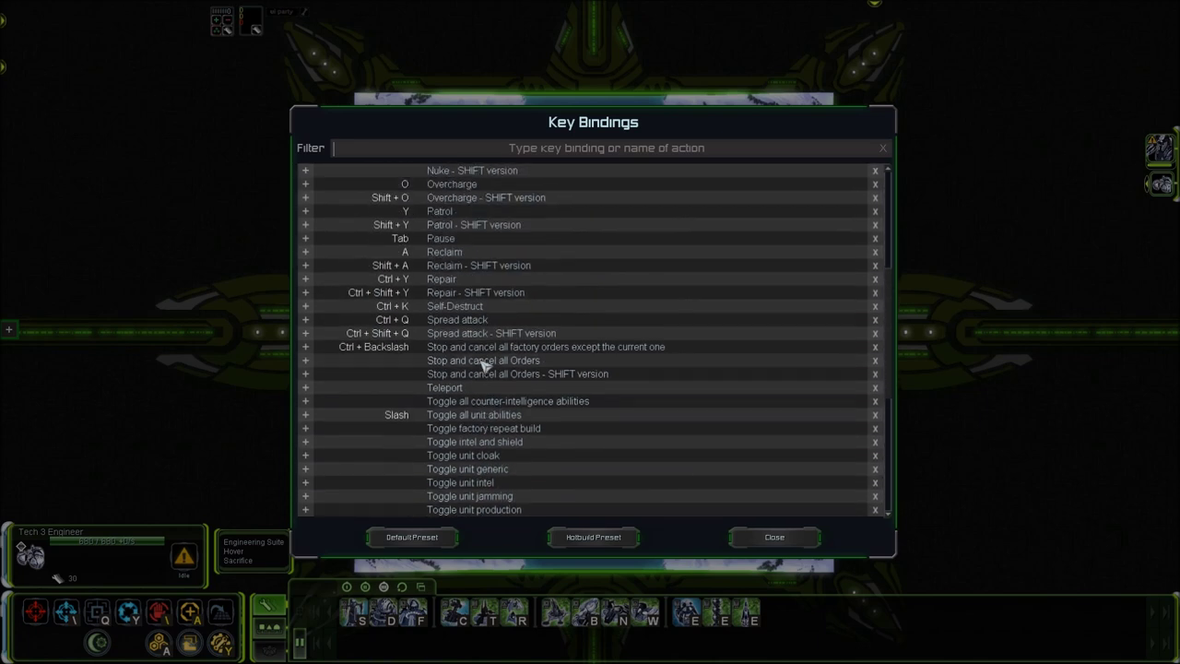
scroll(466, 341, "up", 3)
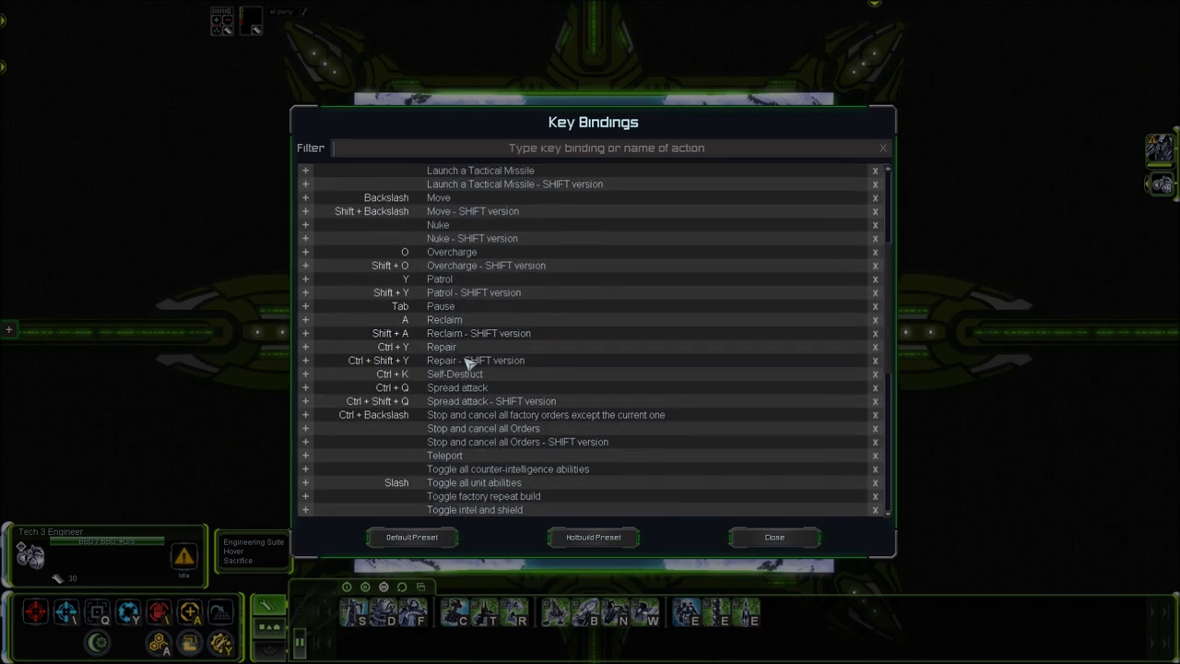
scroll(468, 360, "up", 4)
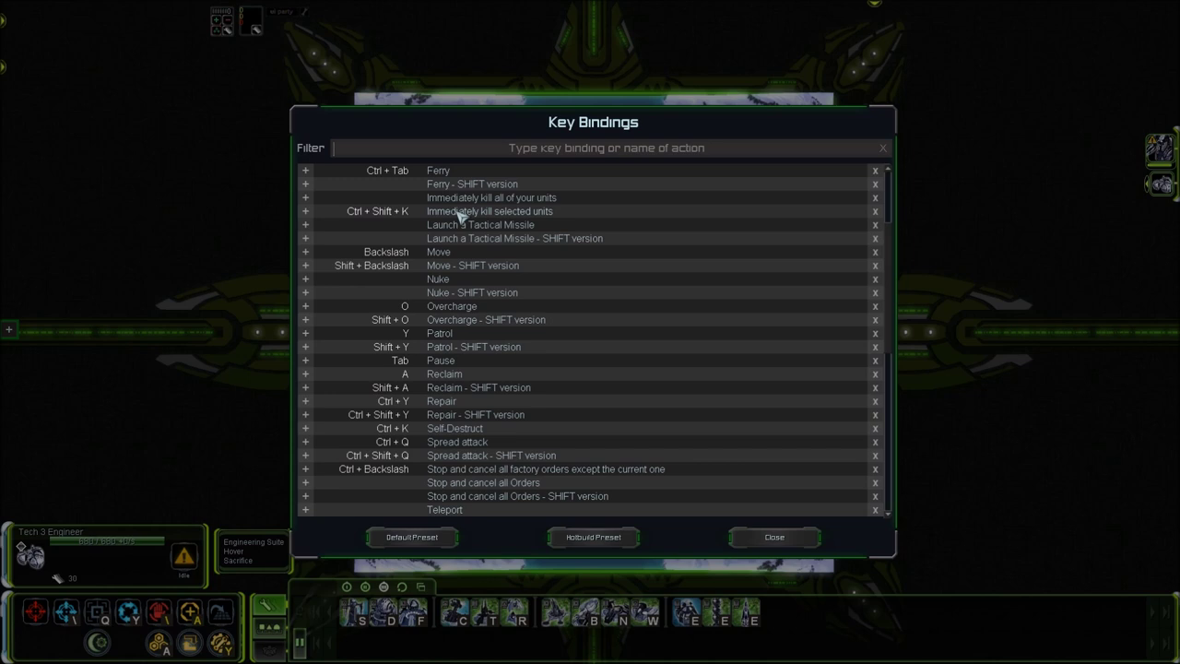
scroll(503, 184, "up", 4)
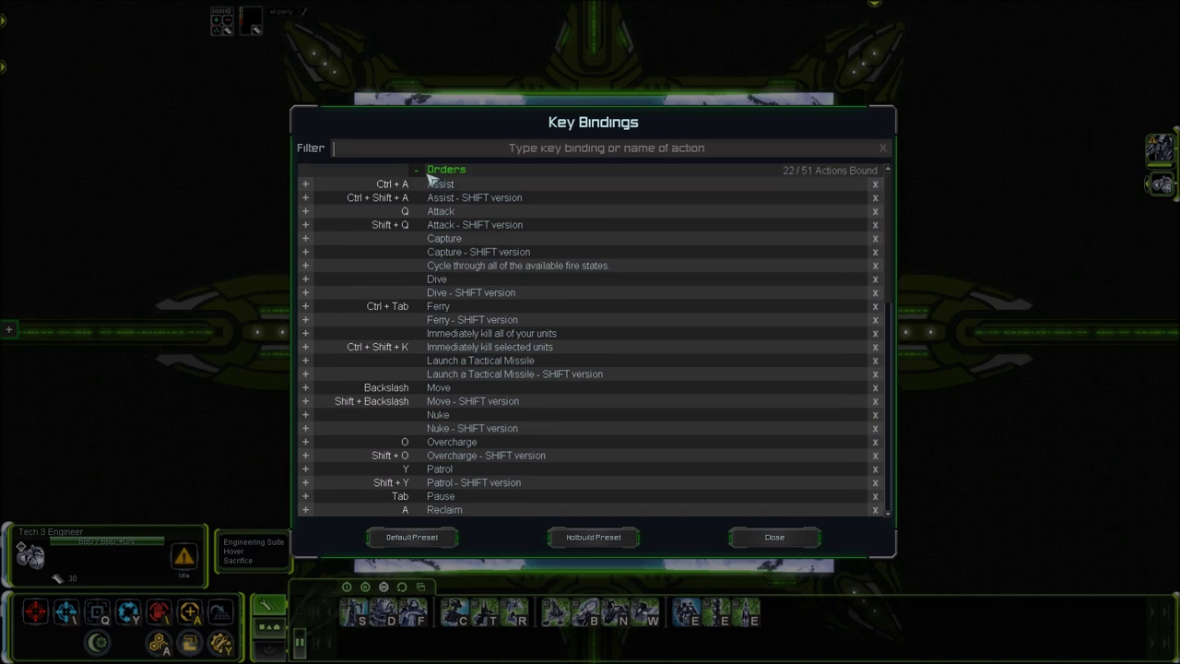
- Collapse the Orders category and expand the Selection category to examine its control group bindings
left_click(427, 173)
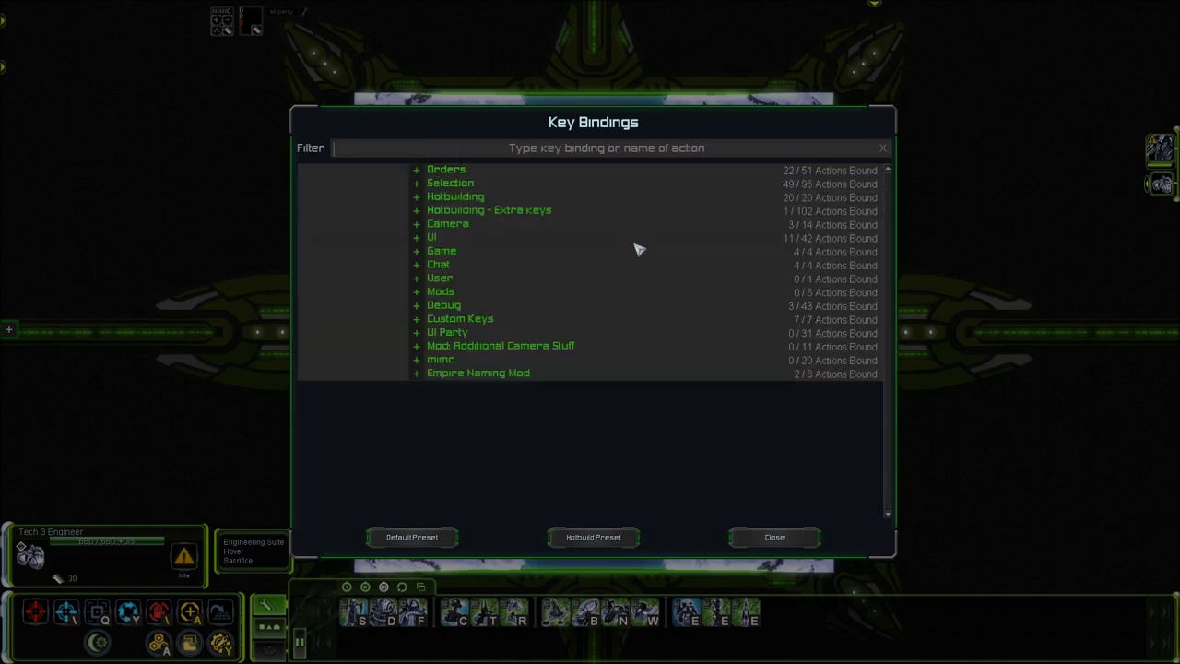
left_click(425, 186)
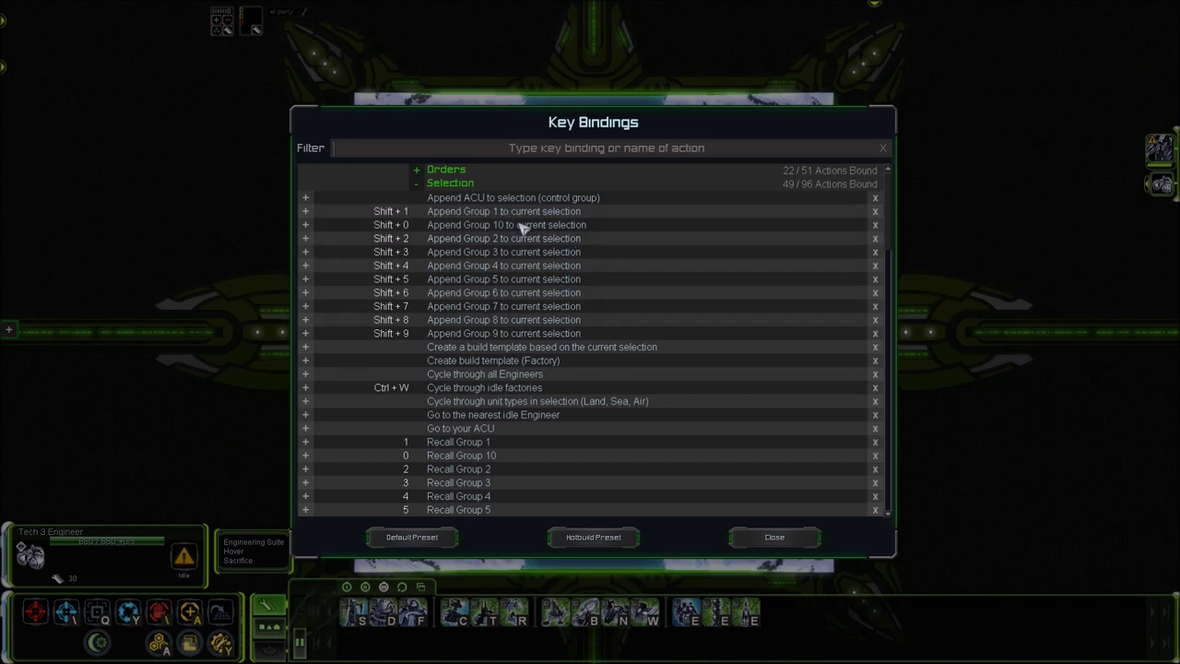
- Assign the Tech 3 Engineer to control group 1 and clear the selection
left_click(779, 536)
scroll(564, 526, "up", 10)
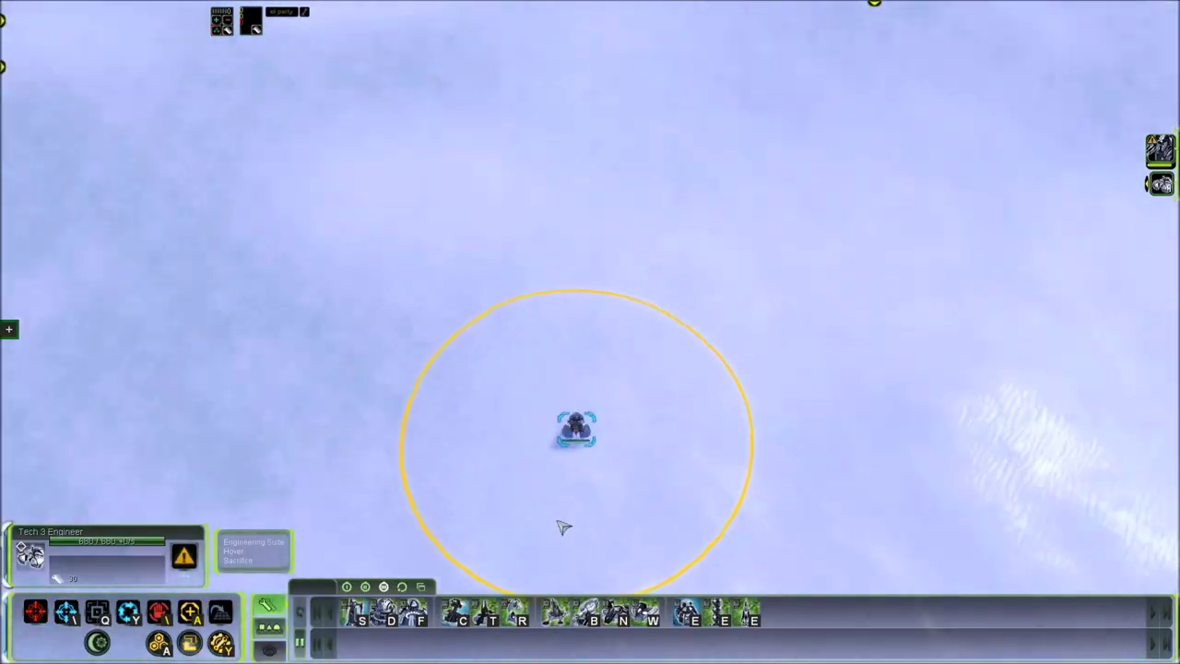
scroll(563, 526, "up", 3)
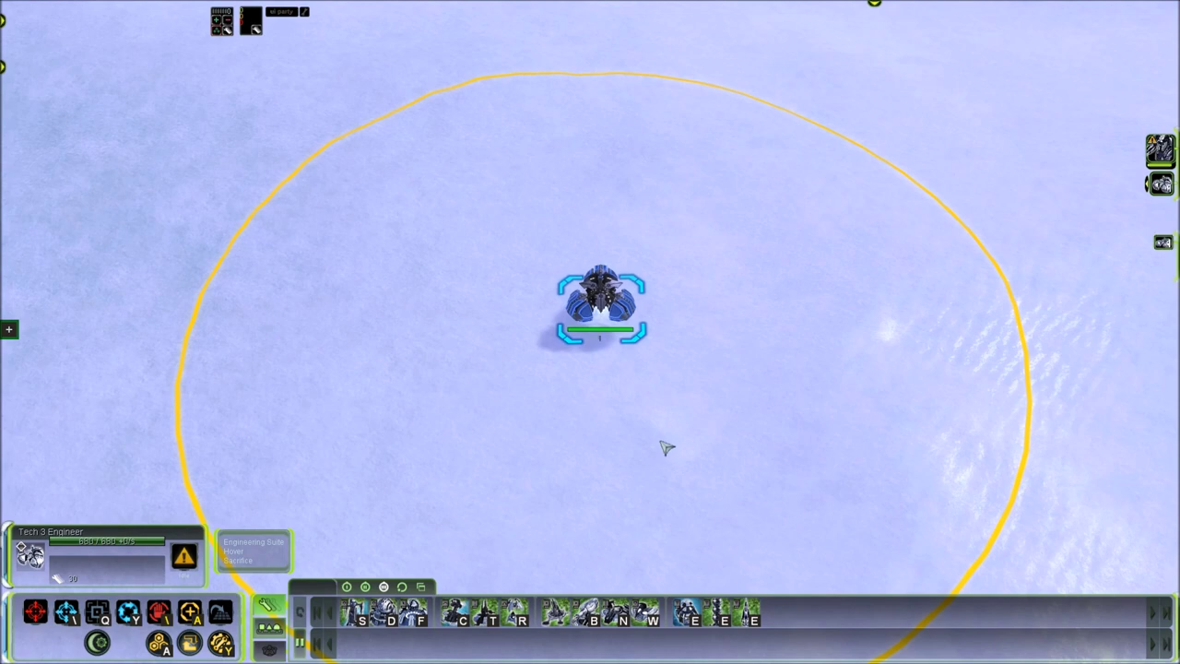
left_click(665, 447)
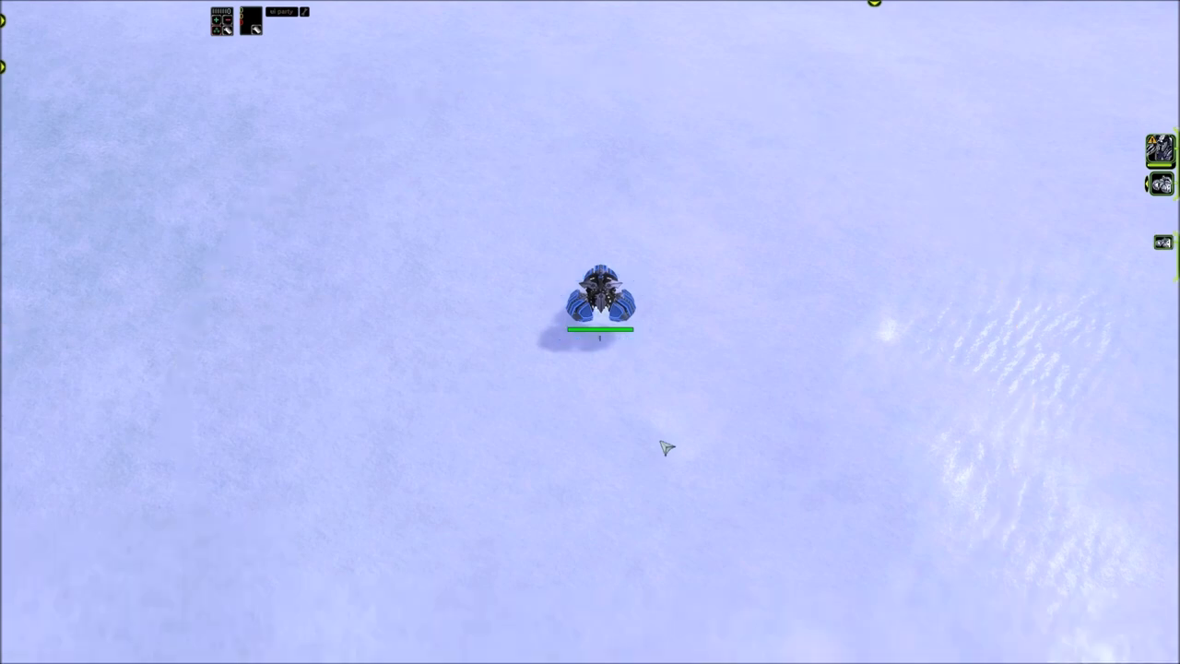
- Select the Armored Command Unit on the Empire logo, and recall control group 1 to jump back to the engineer
scroll(566, 400, "down", 6)
scroll(377, 340, "up", 6)
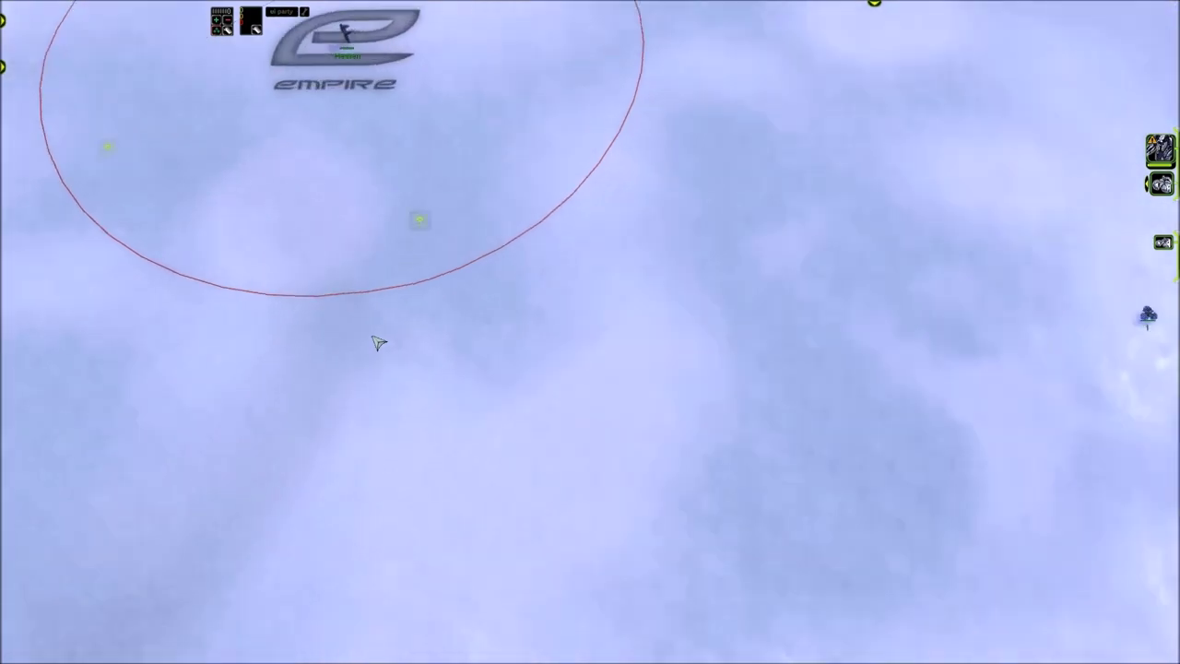
scroll(378, 341, "up", 8)
key("ctrl+c")
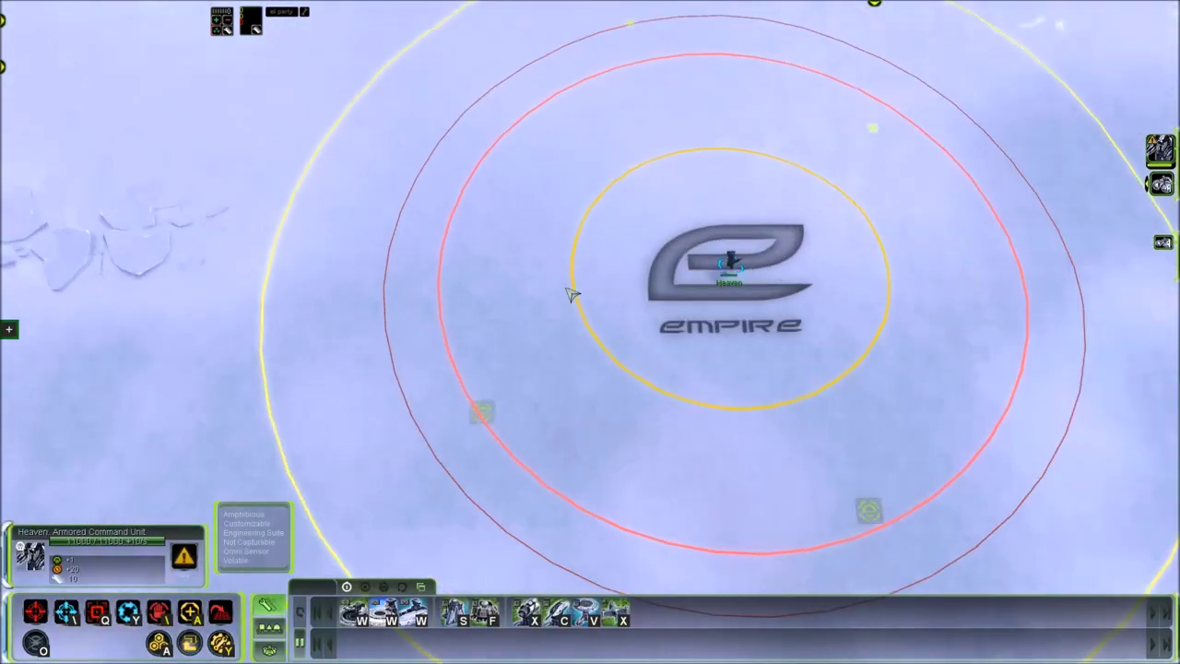
key("w")
left_click(582, 285)
left_click(672, 448)
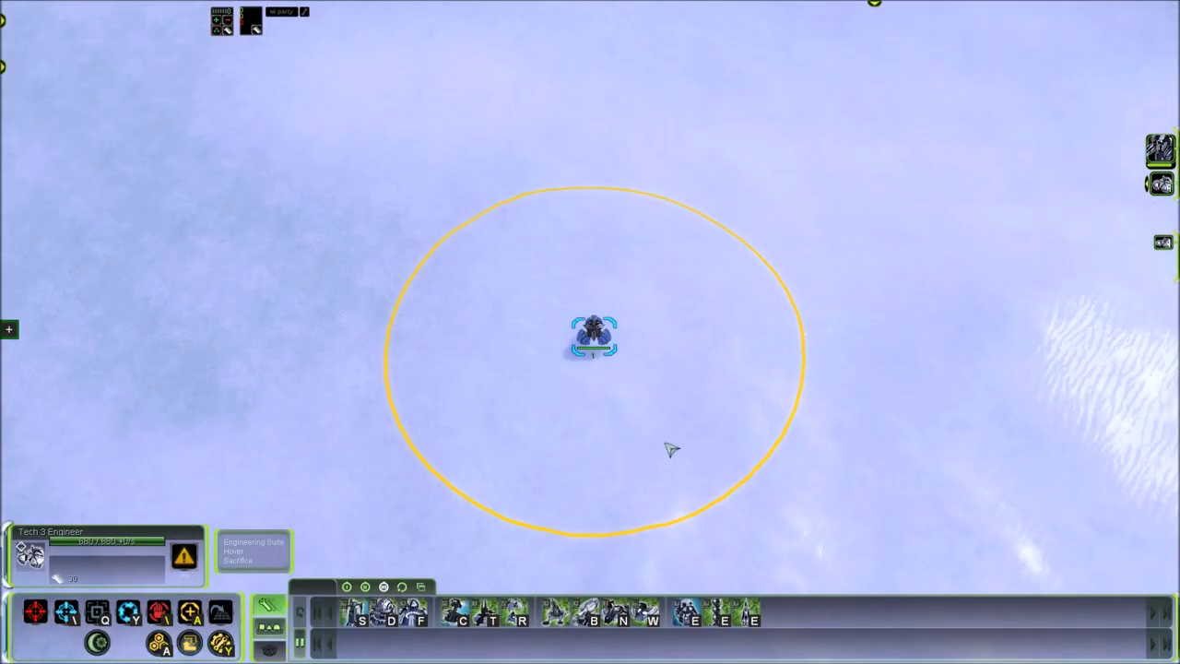
- Repeatedly deselect and recall control group 1 to center the view on the Tech 3 Engineer, ending with nothing selected
left_click(669, 448)
left_click_drag(500, 245, 692, 430)
left_click(510, 224)
left_click_drag(510, 224, 700, 373)
scroll(701, 373, "down", 6)
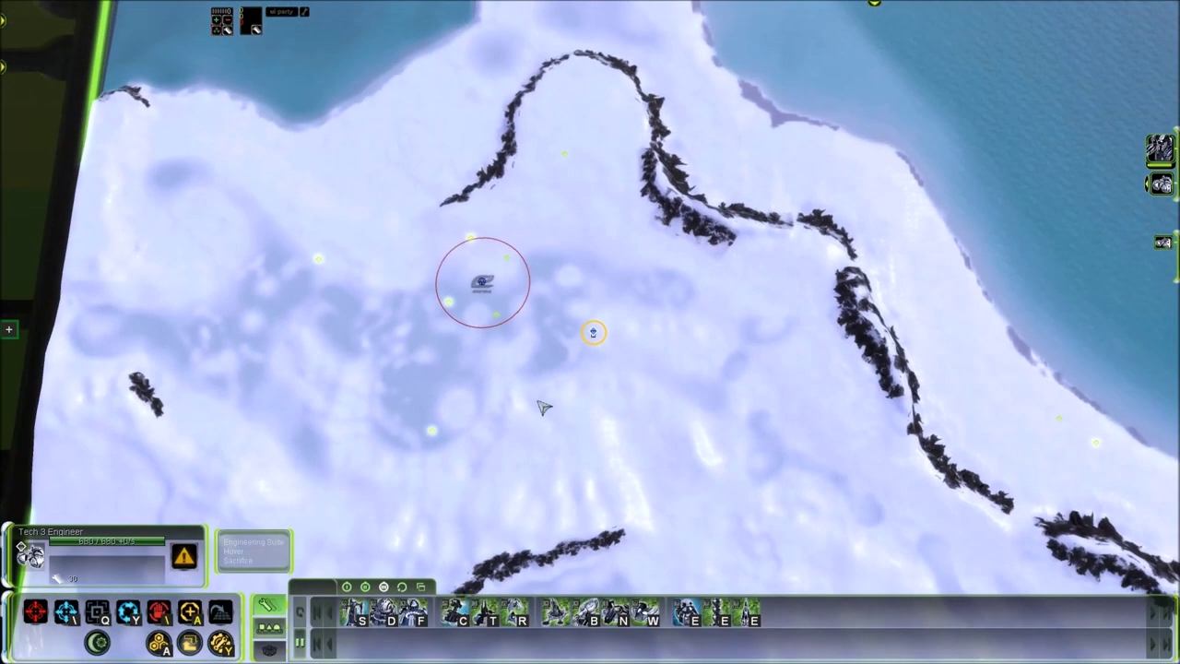
scroll(559, 221, "up", 6)
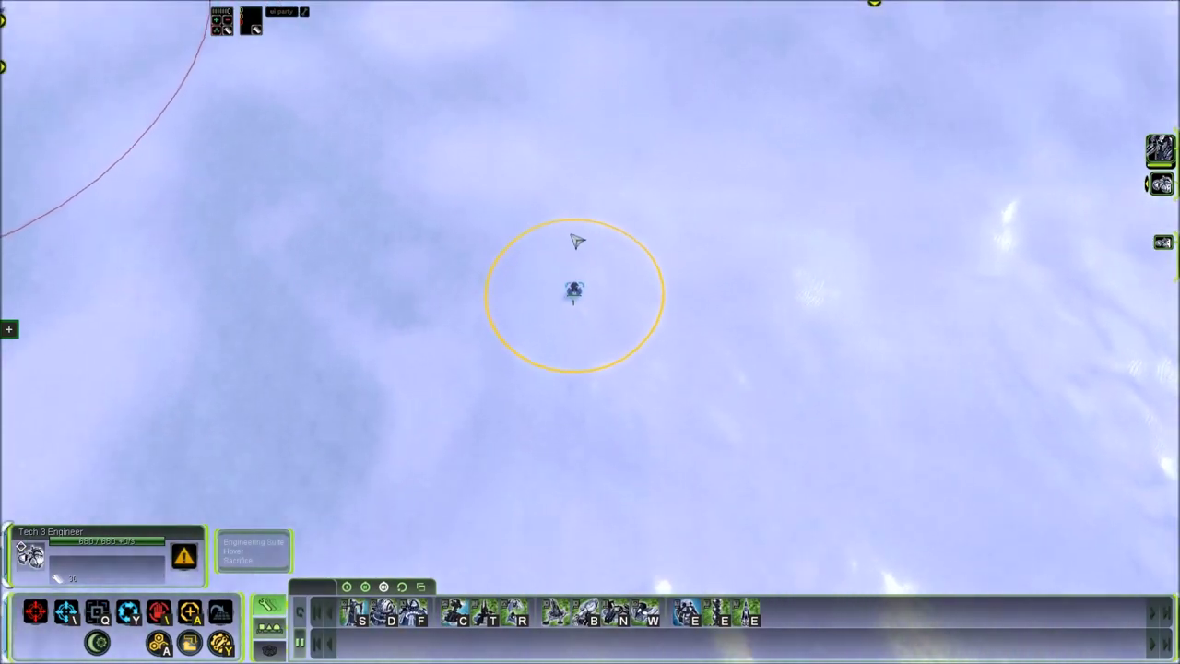
left_click(593, 260)
scroll(851, 231, "down", 5)
scroll(832, 231, "up", 6)
left_click(618, 333)
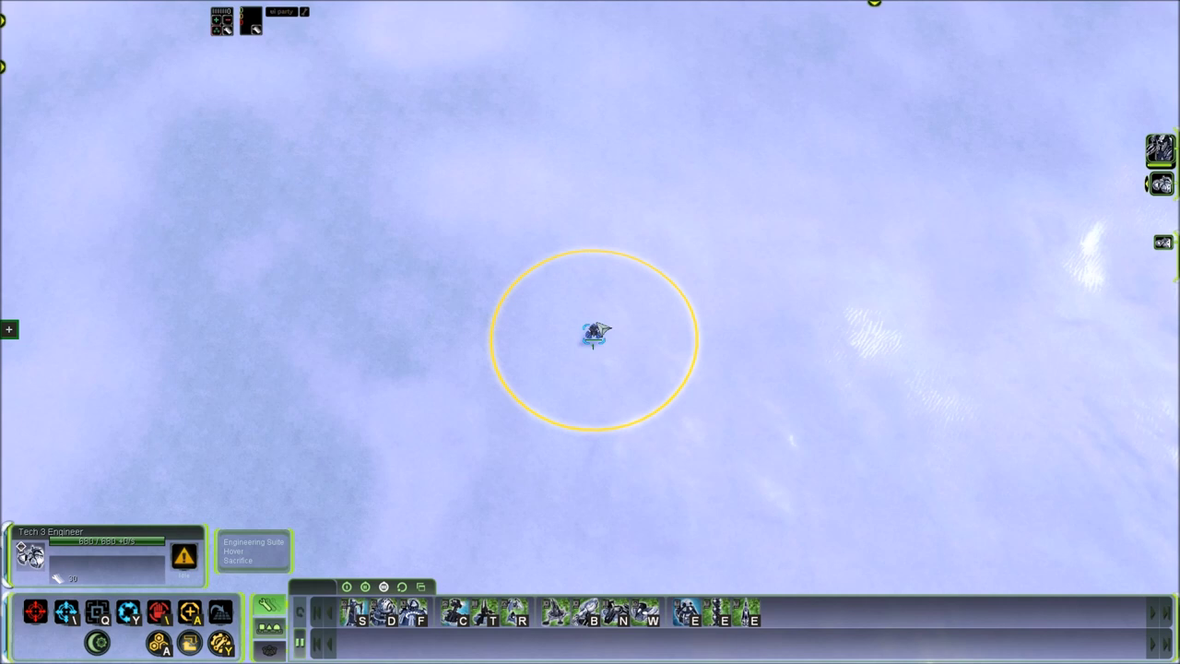
left_click(593, 393)
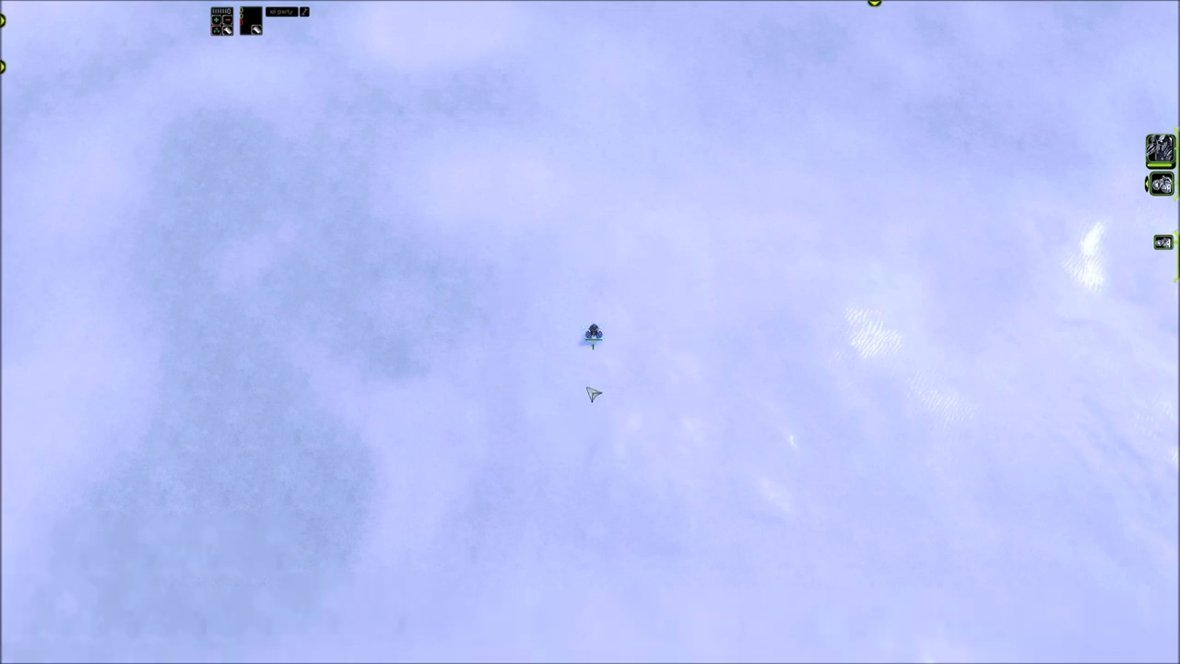
- Reopen the key bindings, expand the Selection category and skim its append, recall and select actions
key("F1")
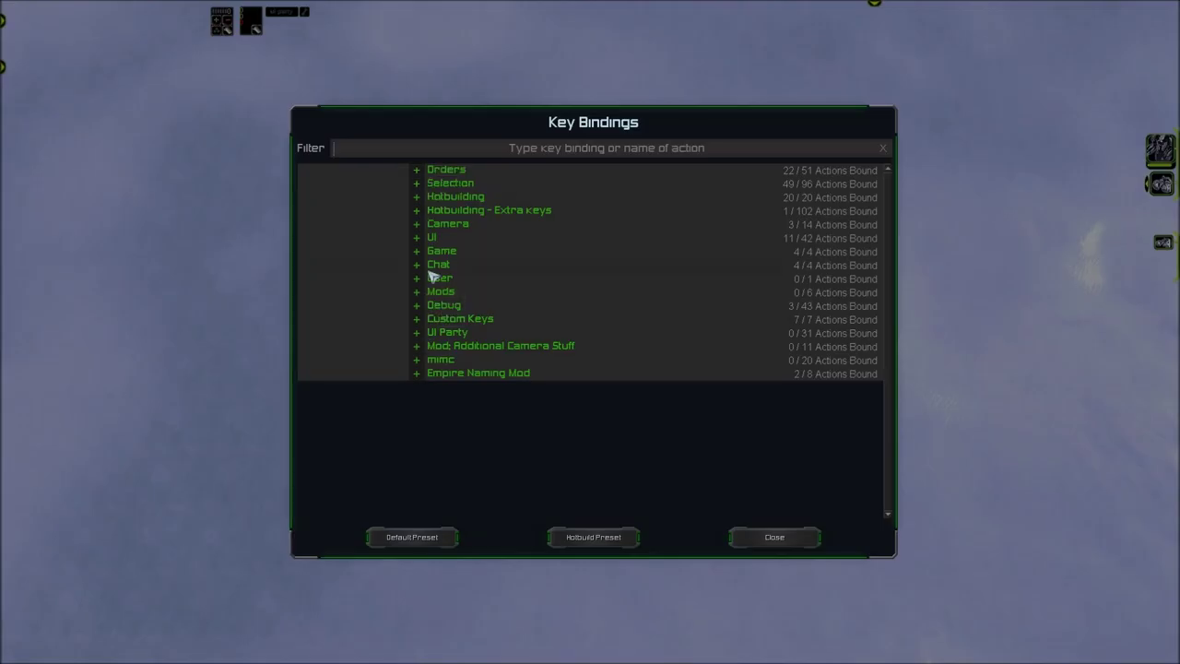
left_click(417, 183)
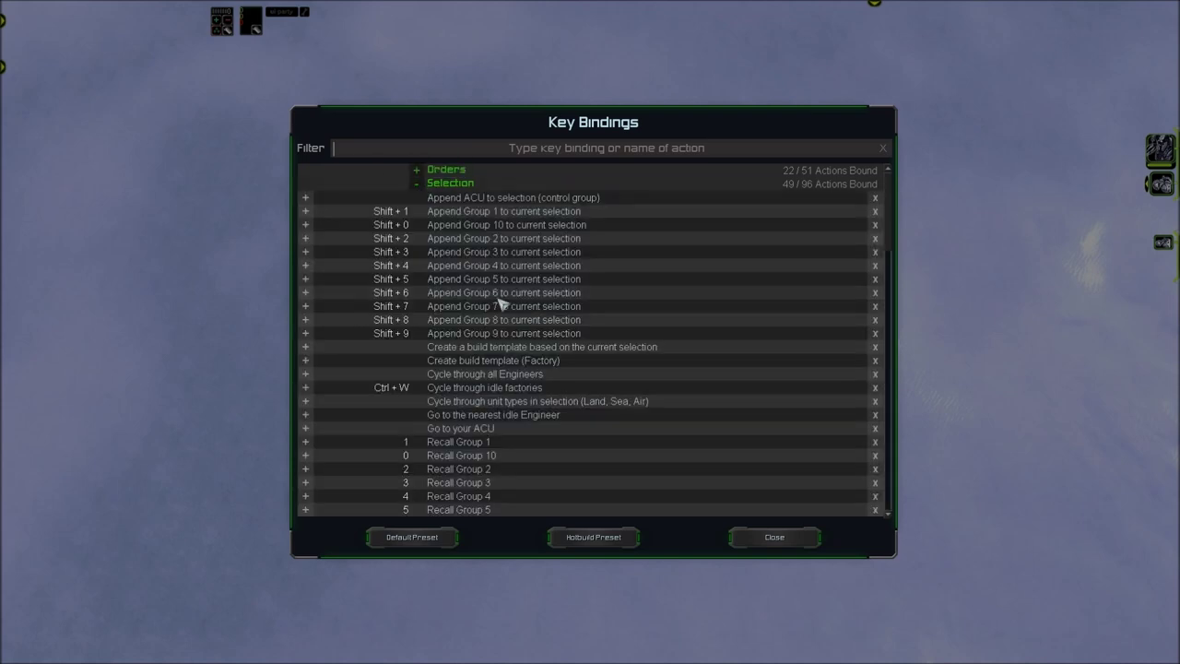
scroll(511, 318, "down", 2)
scroll(516, 321, "up", 1)
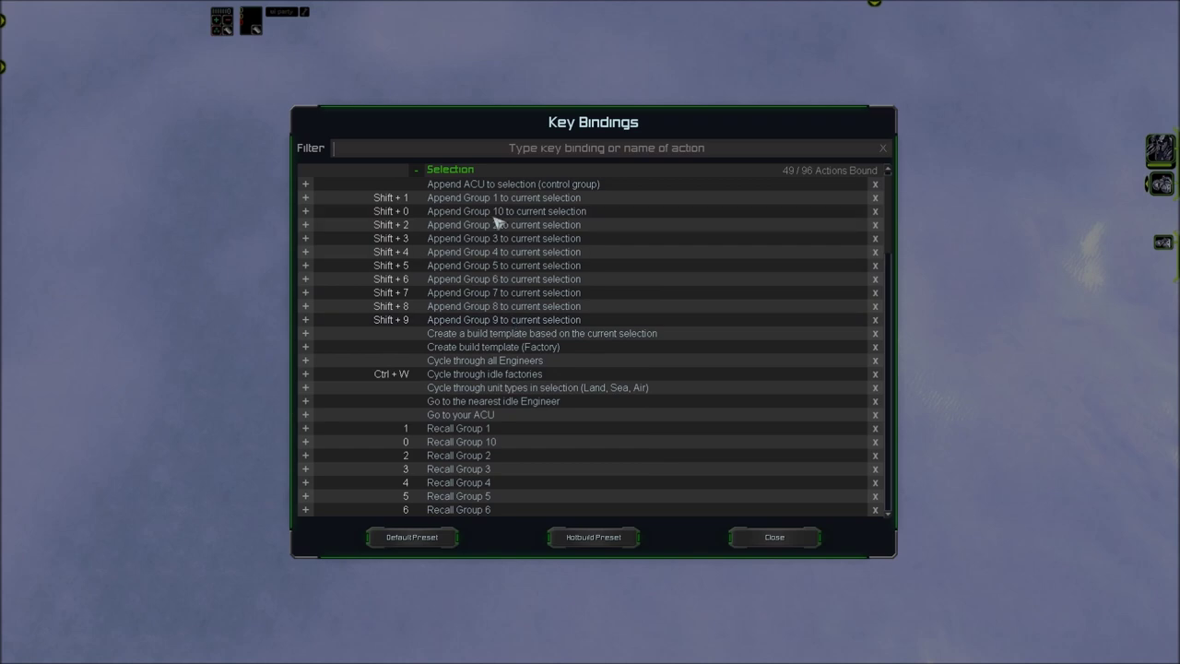
scroll(500, 241, "down", 2)
scroll(500, 241, "down", 13)
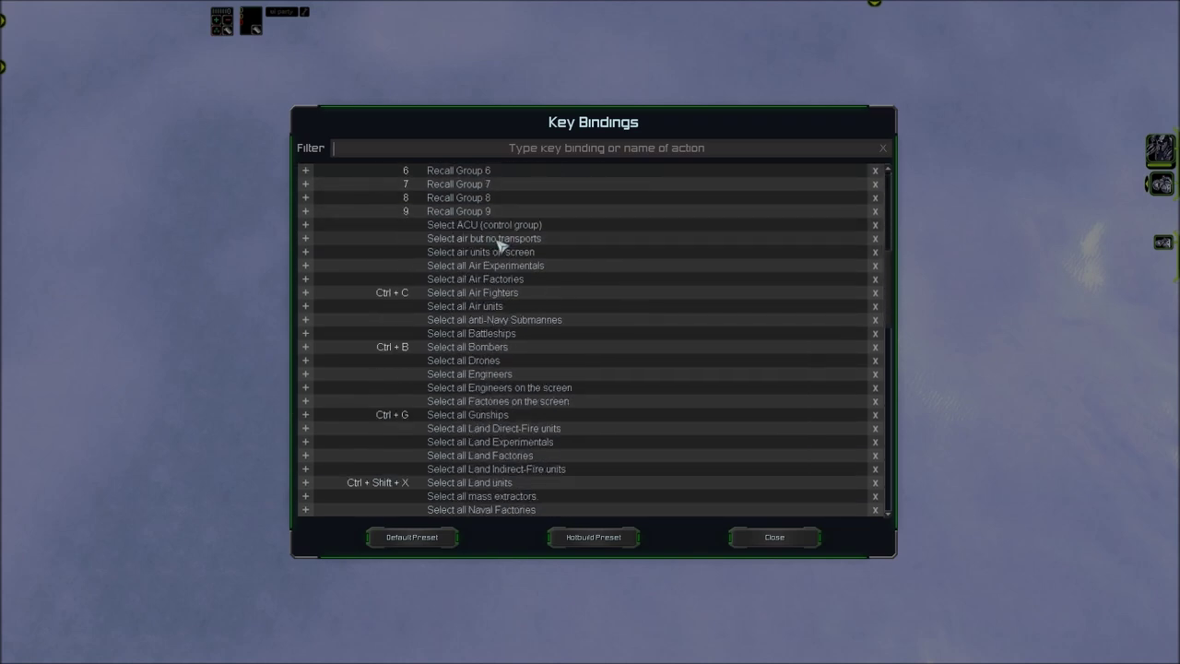
scroll(498, 247, "down", 4)
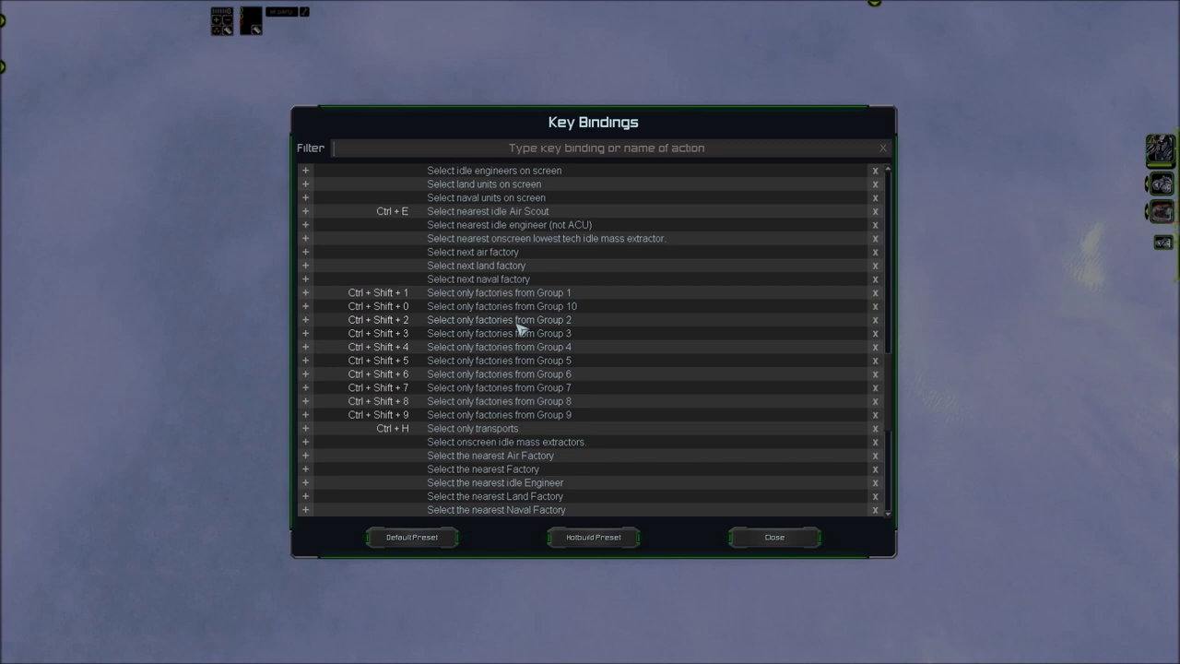
scroll(522, 323, "up", 7)
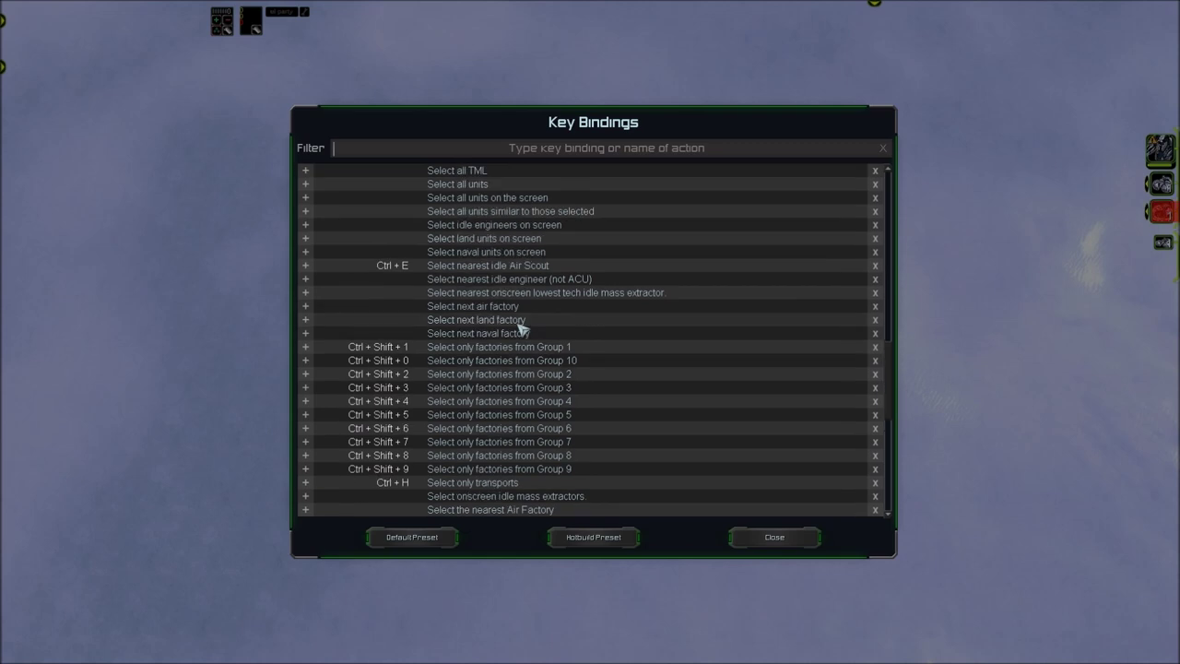
scroll(502, 363, "up", 6)
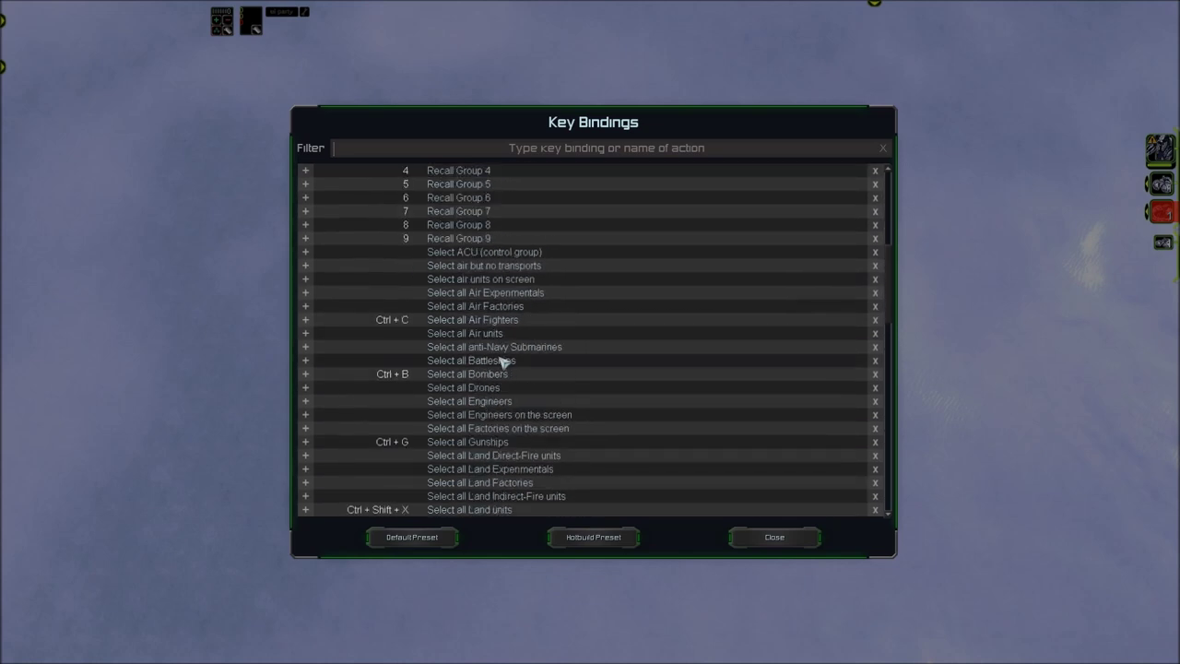
- Examine the Selection bindings in detail, from cycling through idle factories and selecting unit types to selecting the ACU and setting groups
scroll(531, 383, "up", 5)
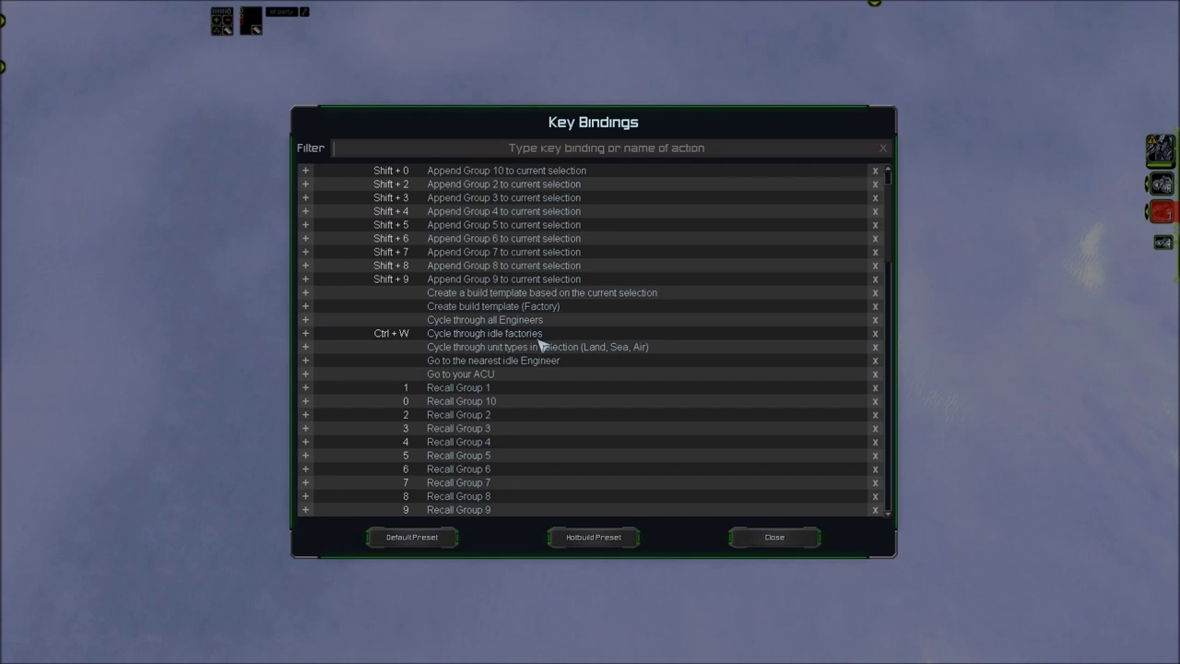
scroll(519, 345, "down", 5)
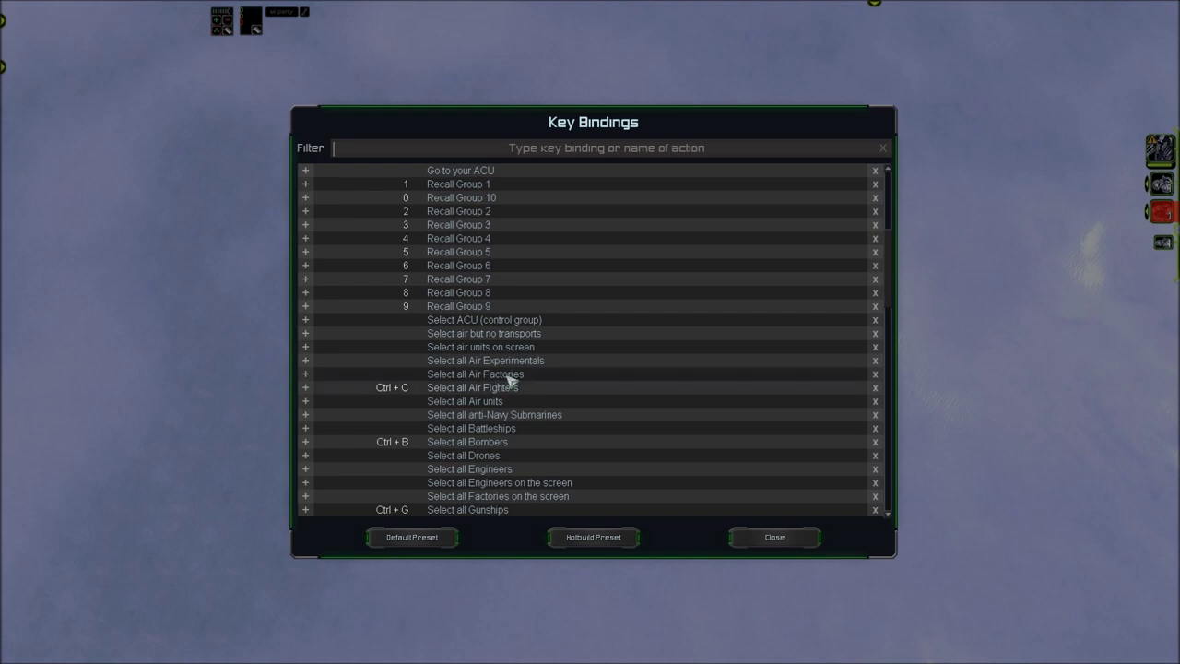
scroll(505, 385, "down", 2)
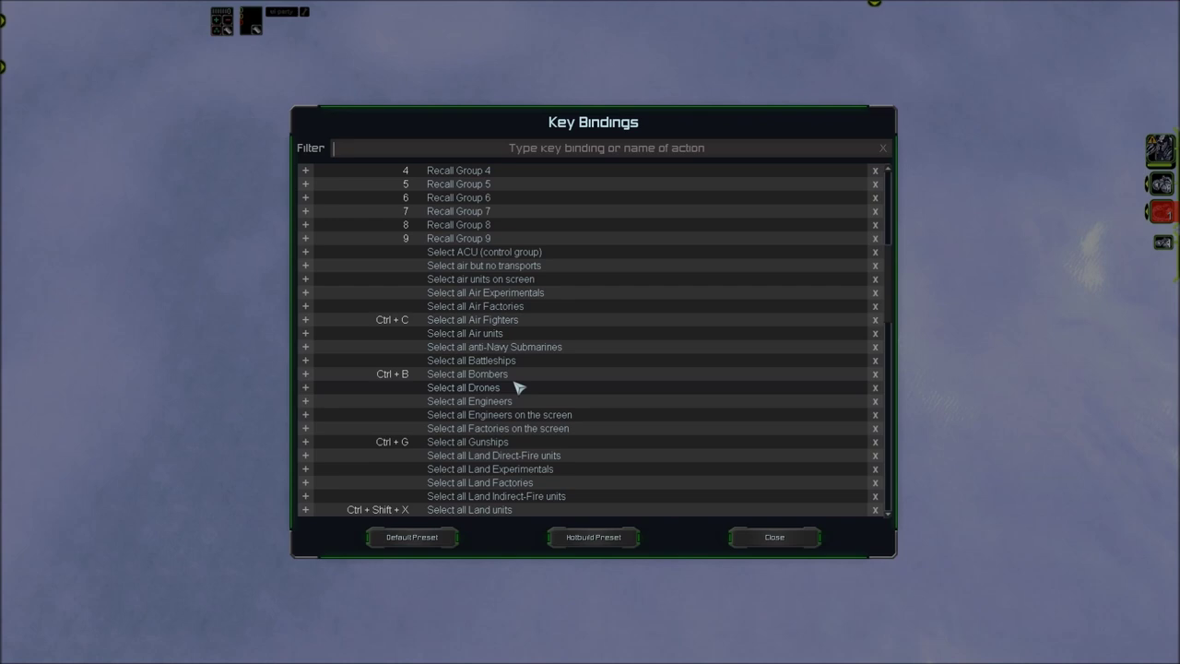
scroll(516, 387, "down", 2)
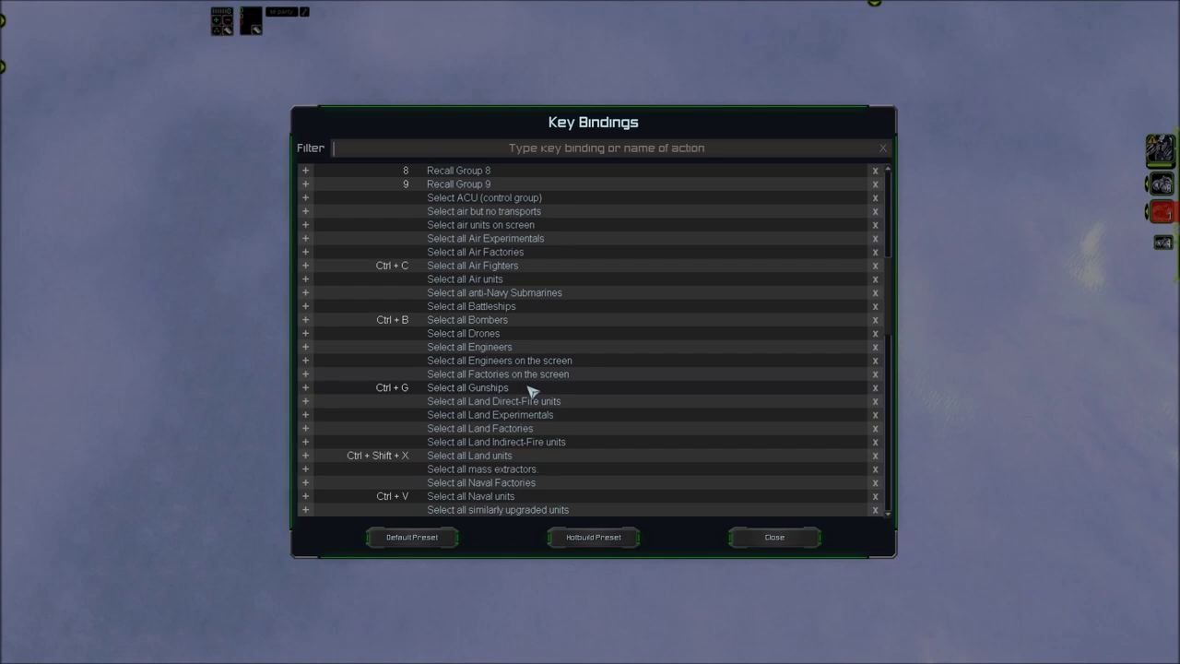
scroll(533, 392, "down", 2)
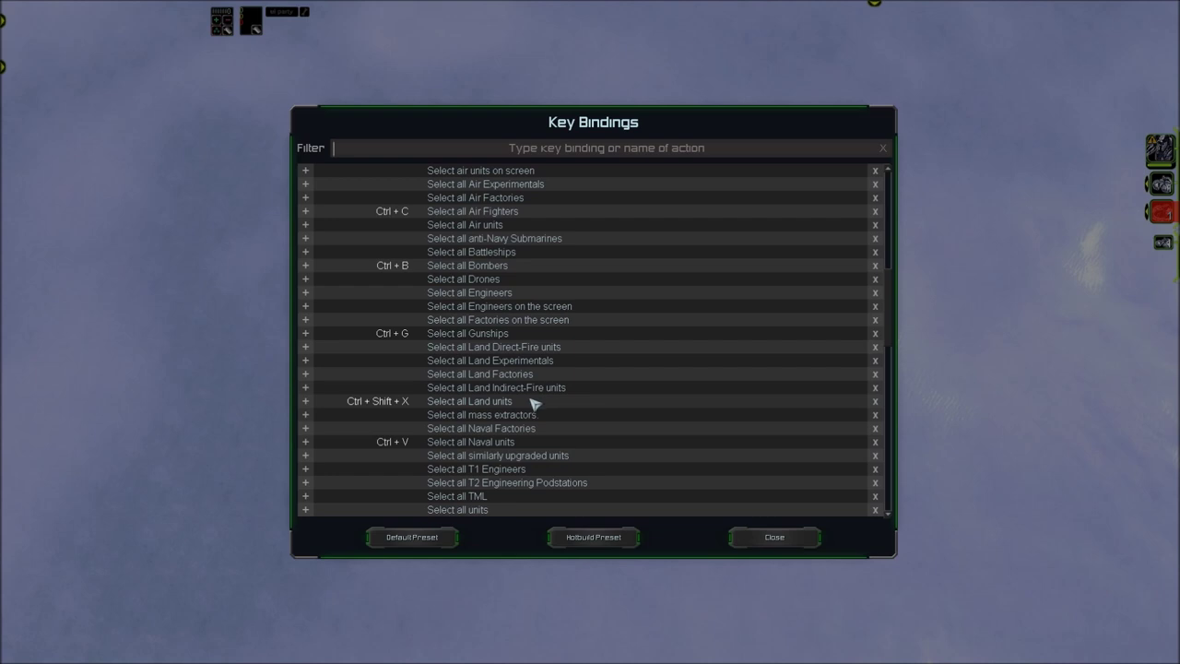
scroll(530, 396, "down", 5)
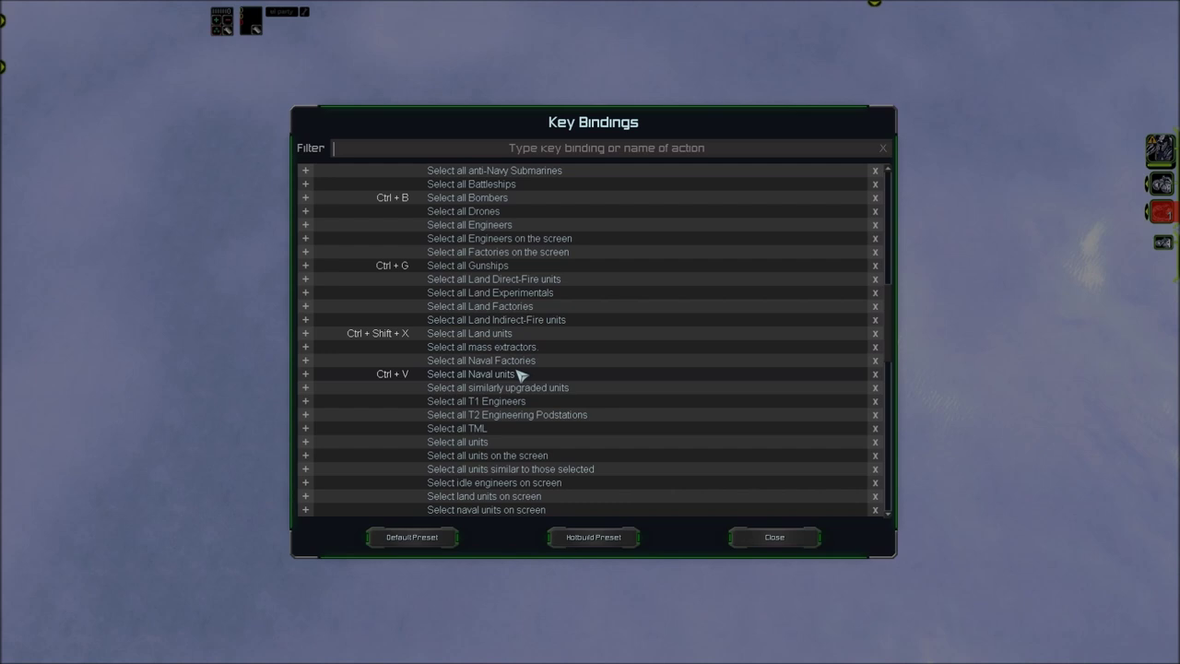
scroll(502, 353, "down", 1)
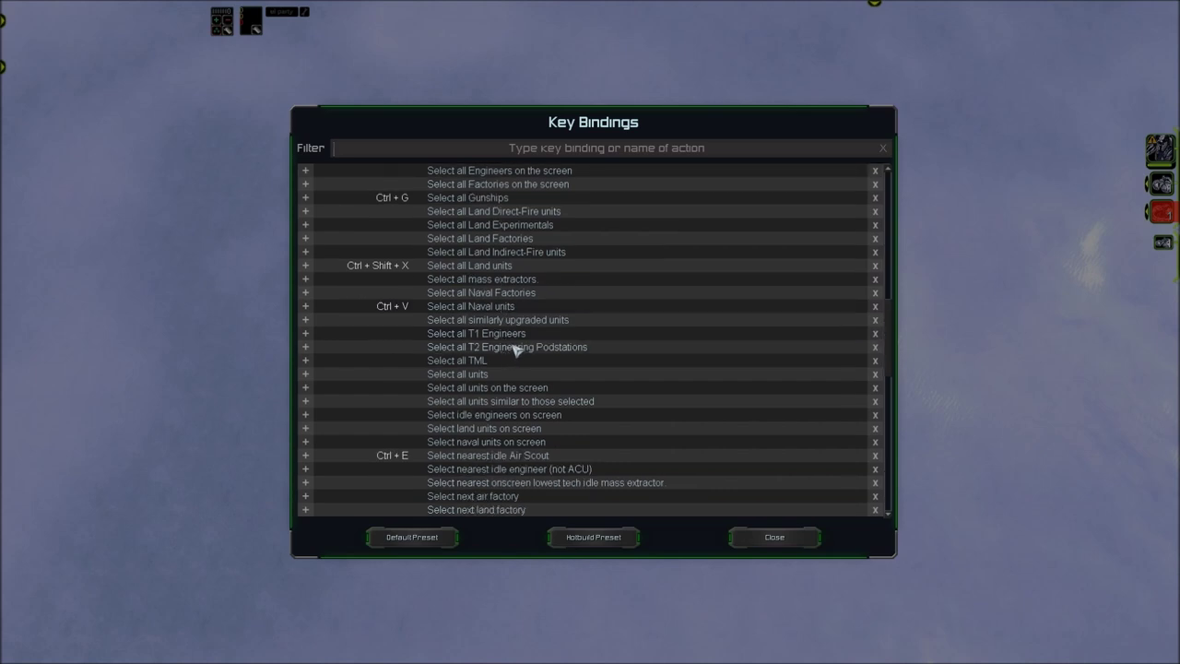
scroll(514, 348, "down", 1)
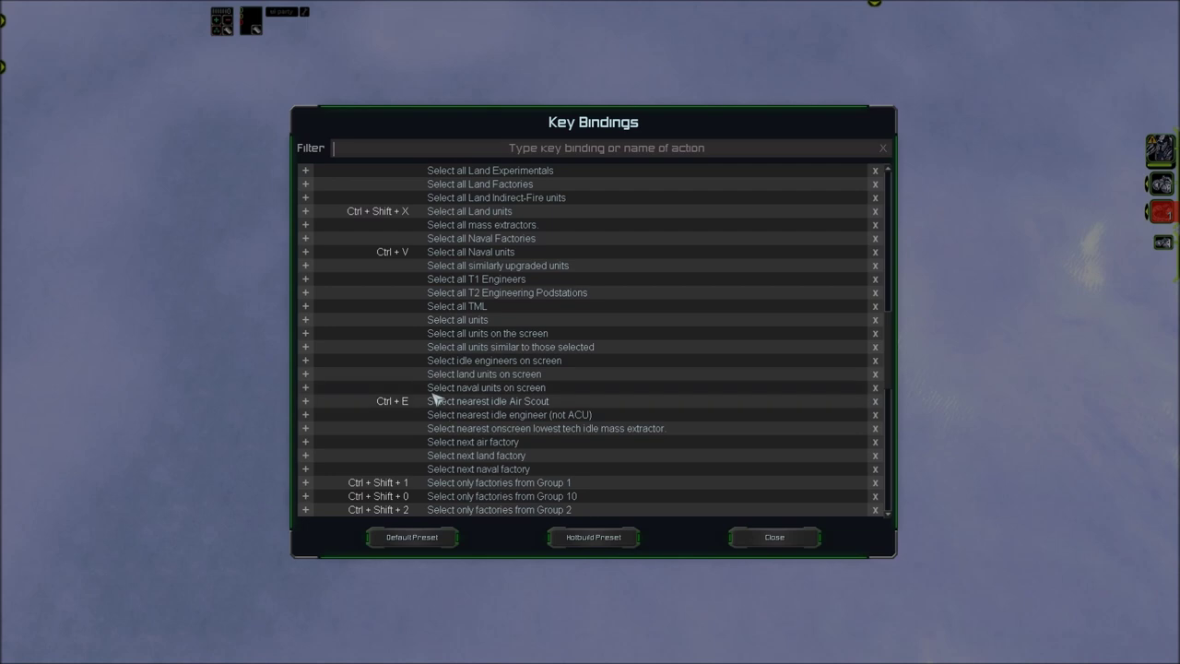
scroll(433, 397, "down", 5)
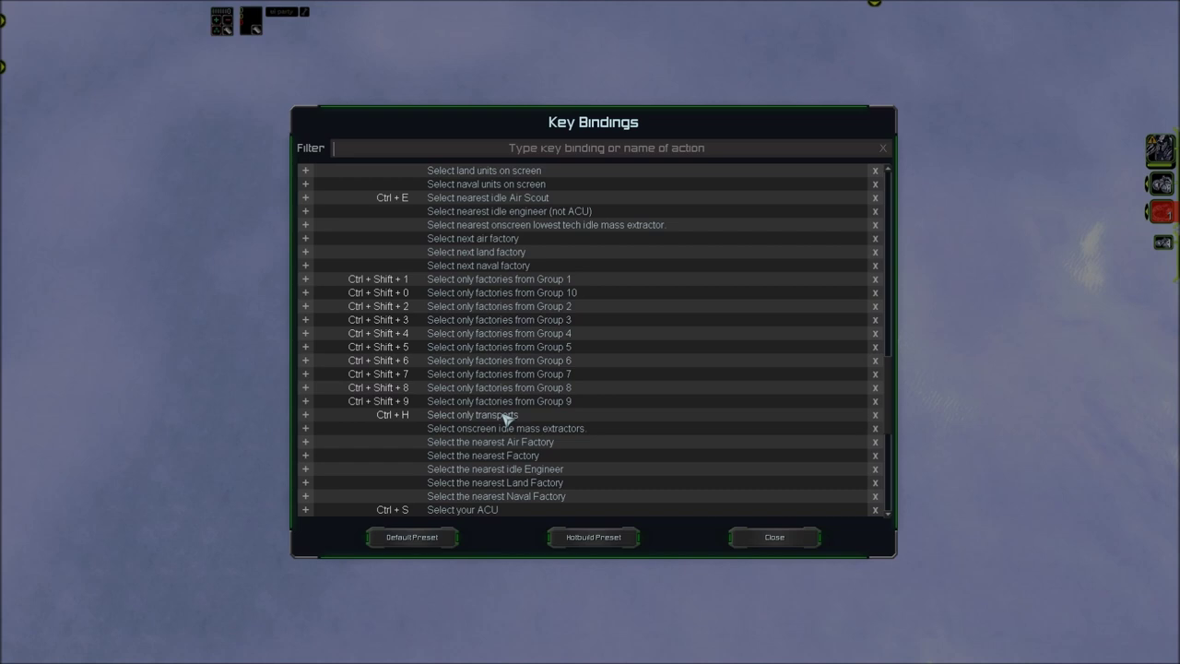
scroll(507, 417, "down", 2)
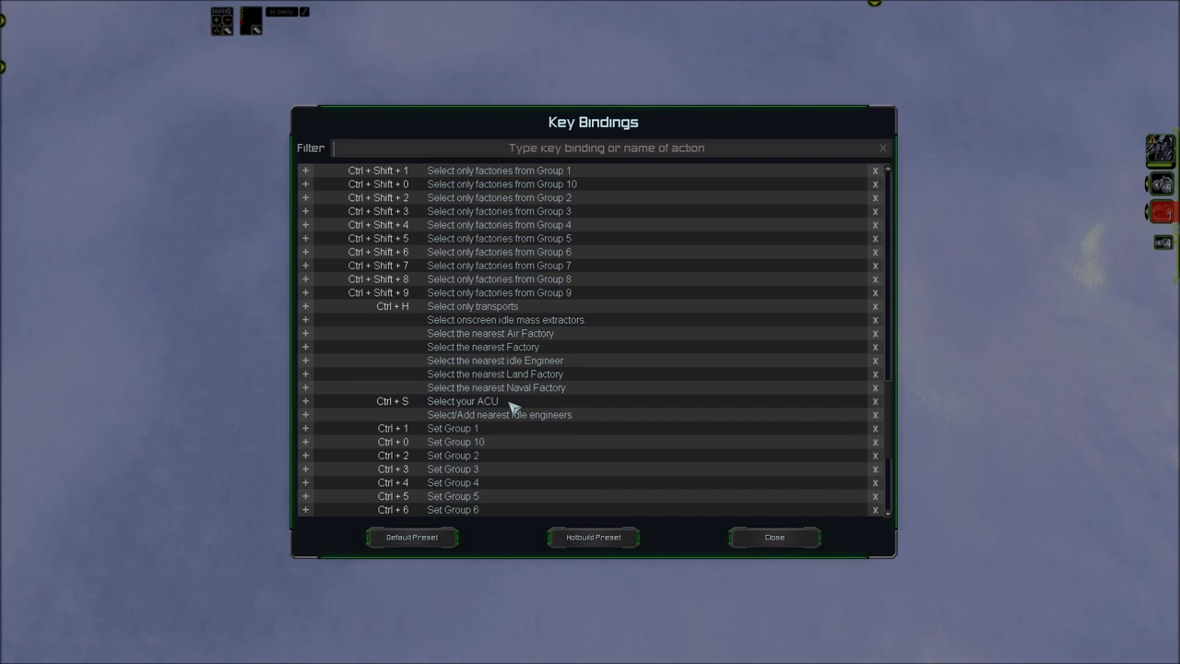
- Review the Selection bindings back up to the first entry and collapse the category
scroll(525, 414, "up", 6)
scroll(551, 406, "up", 2)
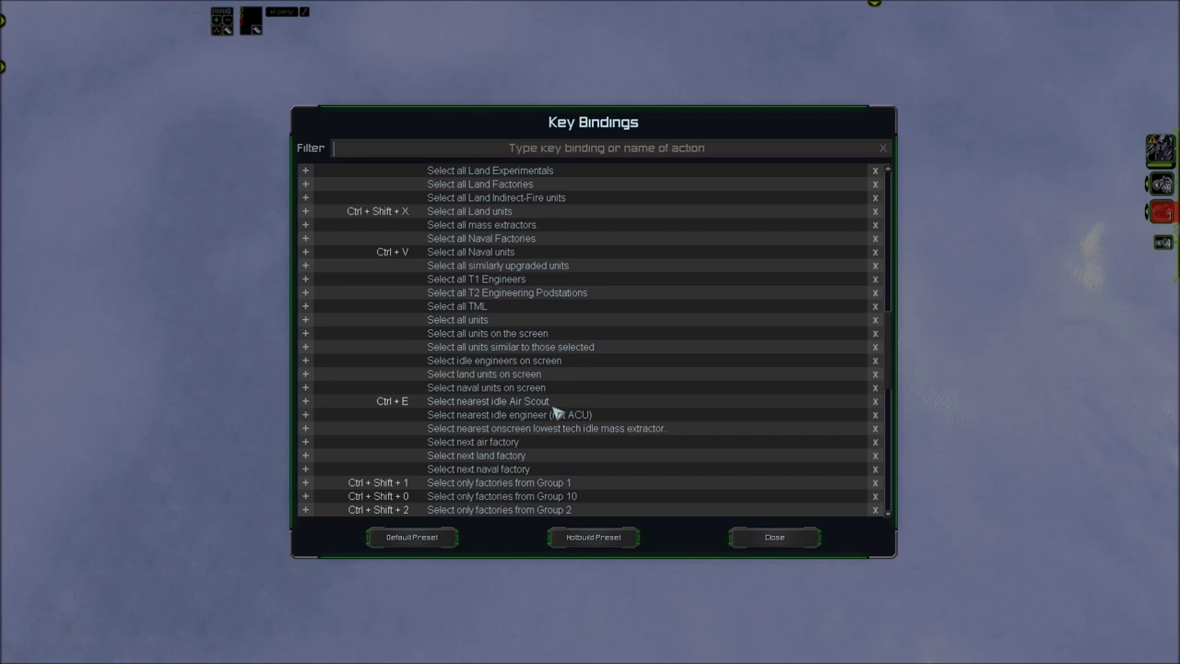
scroll(553, 410, "up", 8)
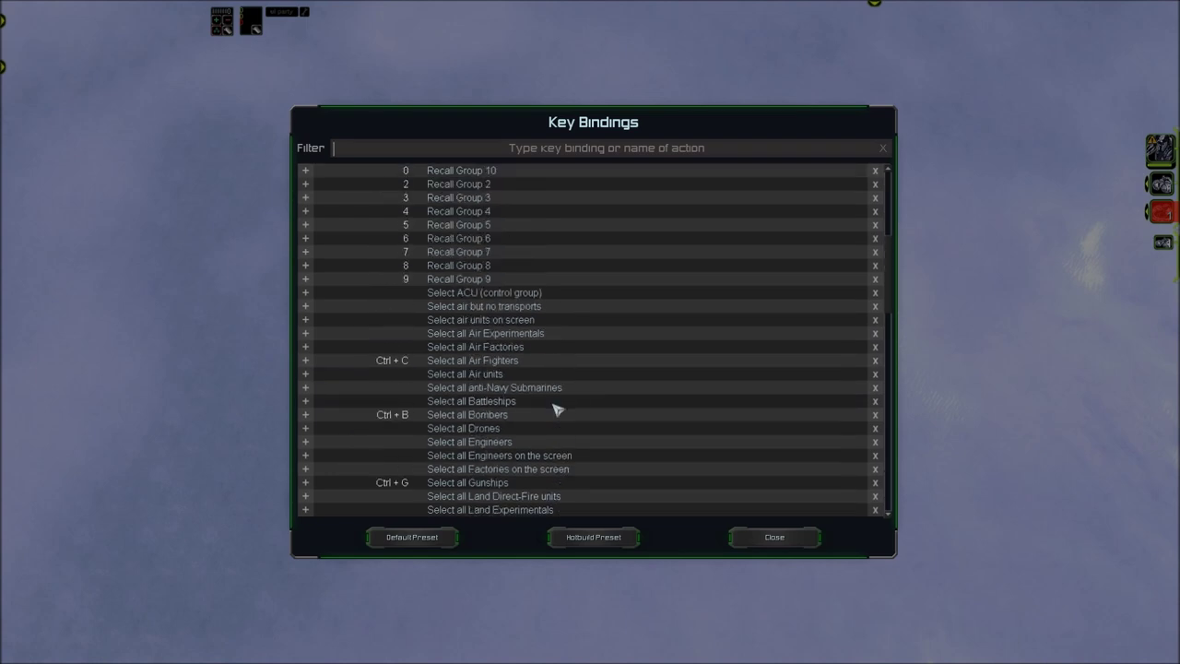
scroll(557, 411, "up", 7)
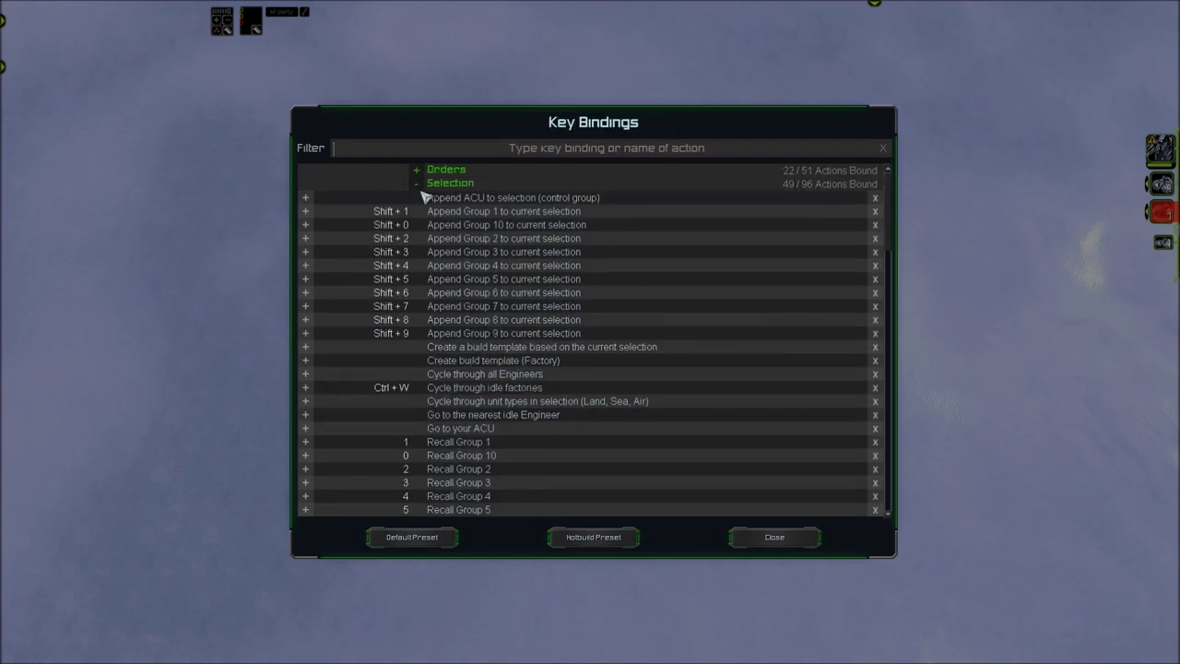
left_click(422, 184)
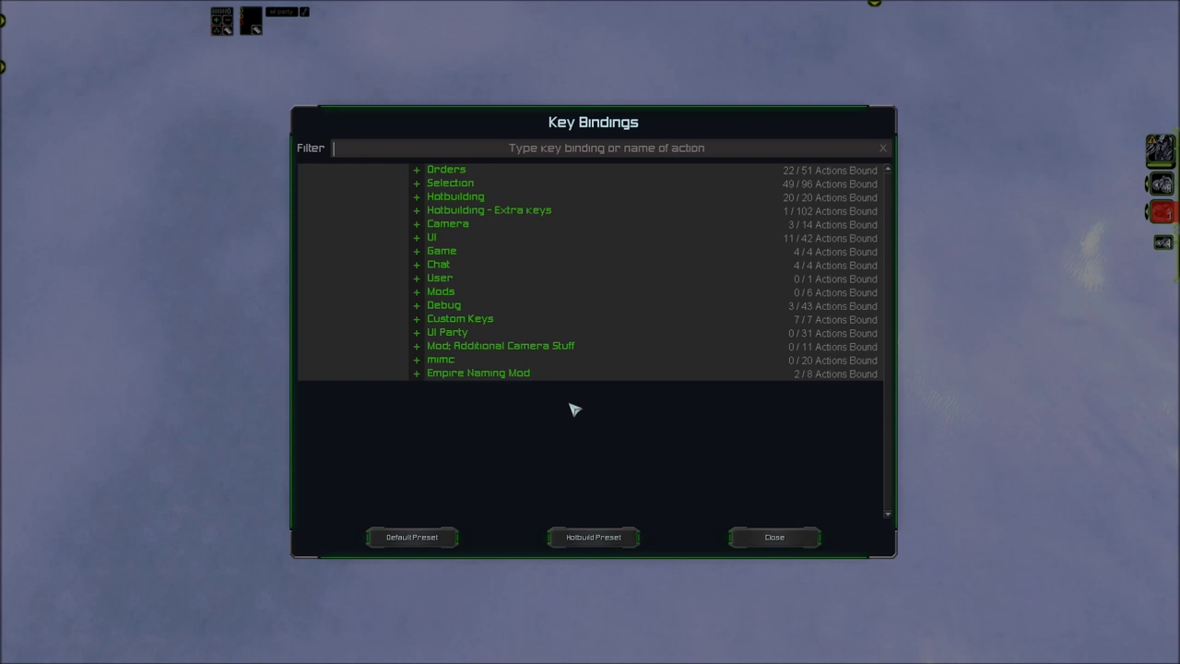
- Expand the UI category, review its bindings from the ping actions to the Score Overlay toggle, and collapse it
left_click(416, 238)
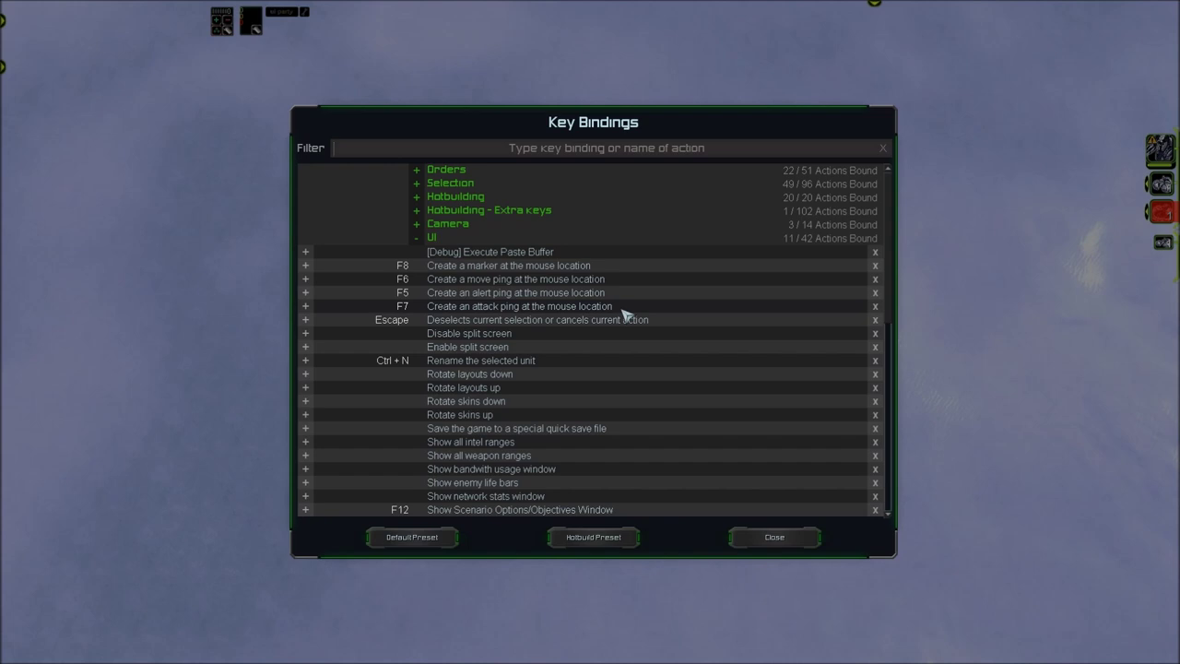
scroll(625, 314, "down", 3)
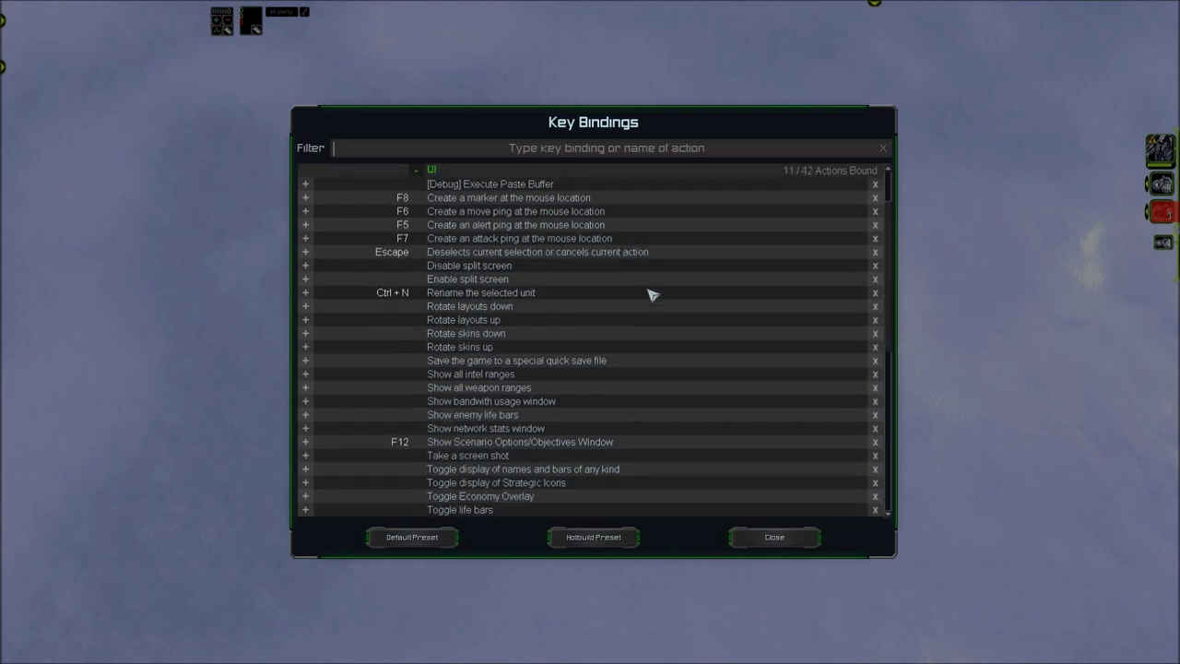
scroll(652, 294, "down", 3)
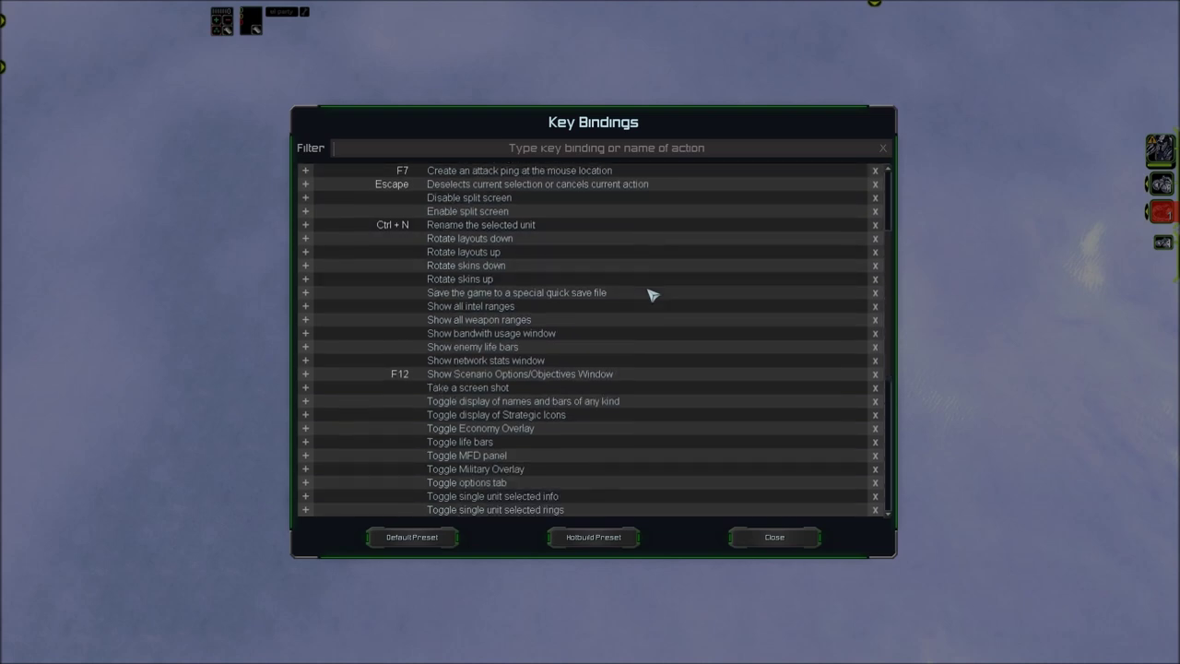
scroll(651, 294, "down", 3)
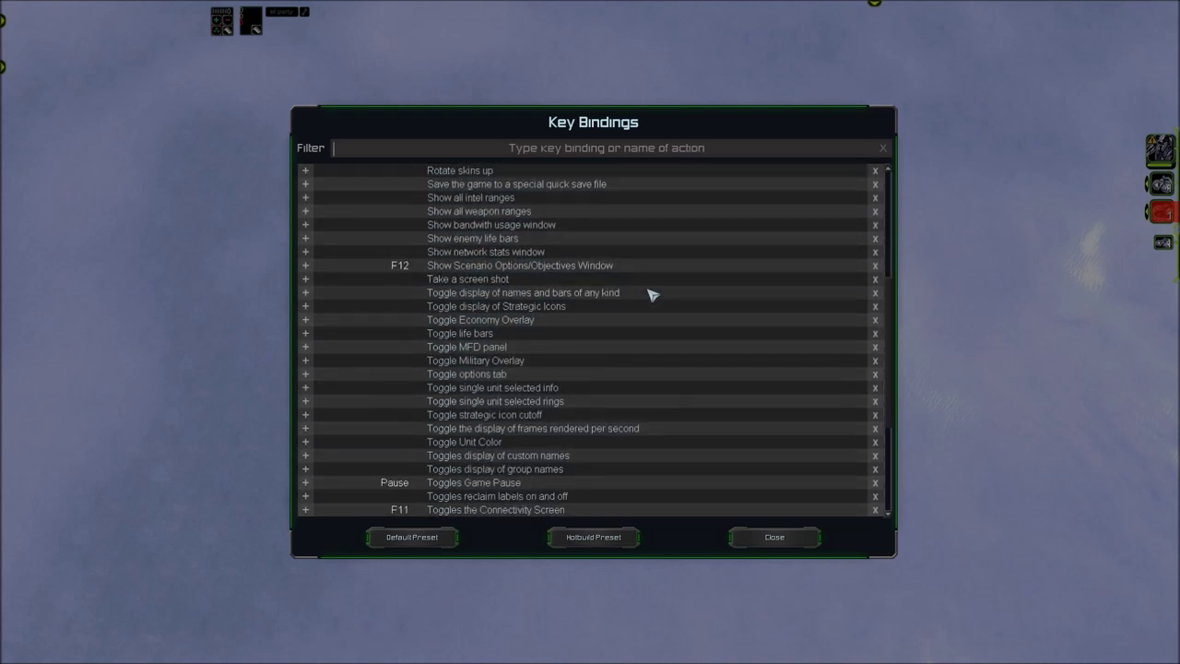
scroll(652, 294, "down", 4)
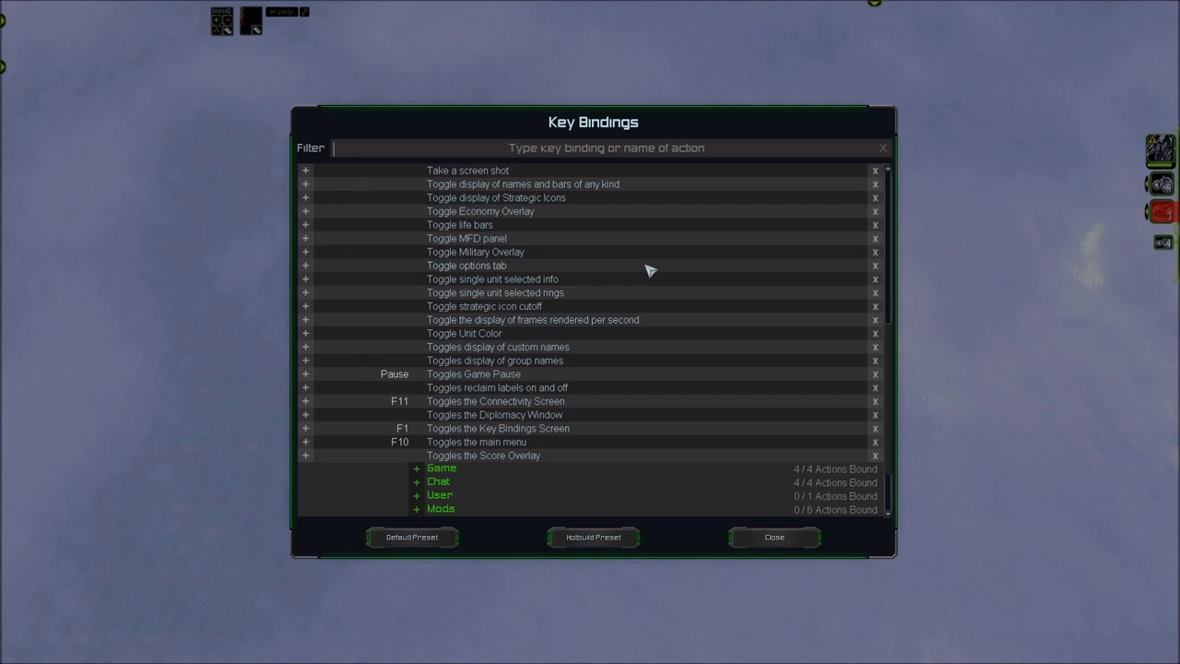
scroll(651, 270, "down", 1)
scroll(650, 270, "down", 1)
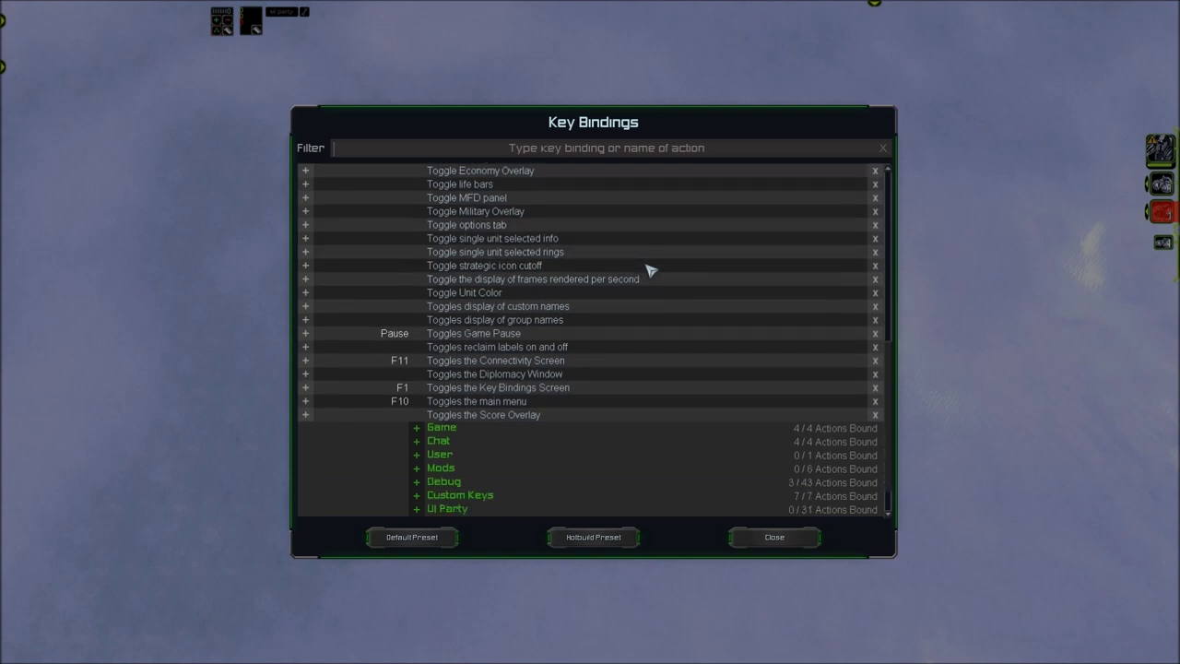
scroll(651, 270, "up", 3)
scroll(651, 270, "up", 9)
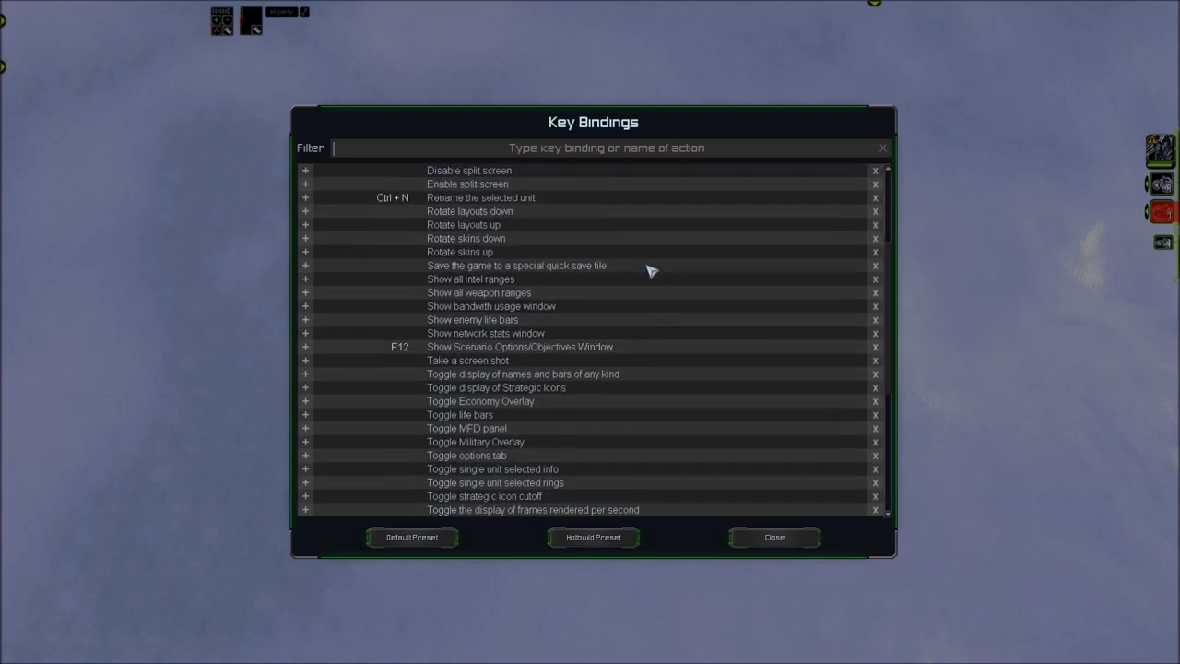
scroll(650, 270, "up", 1)
left_click(431, 239)
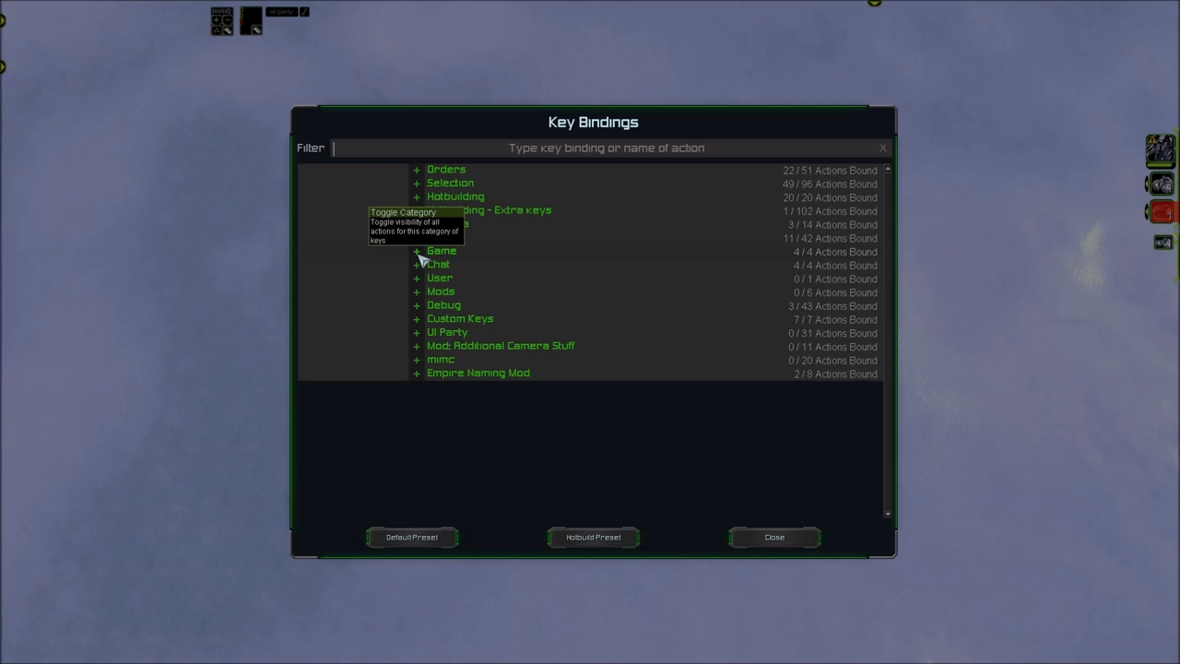
- Review the Game speed bindings and the Chat scrolling bindings, collapsing each category after reading it
left_click(417, 251)
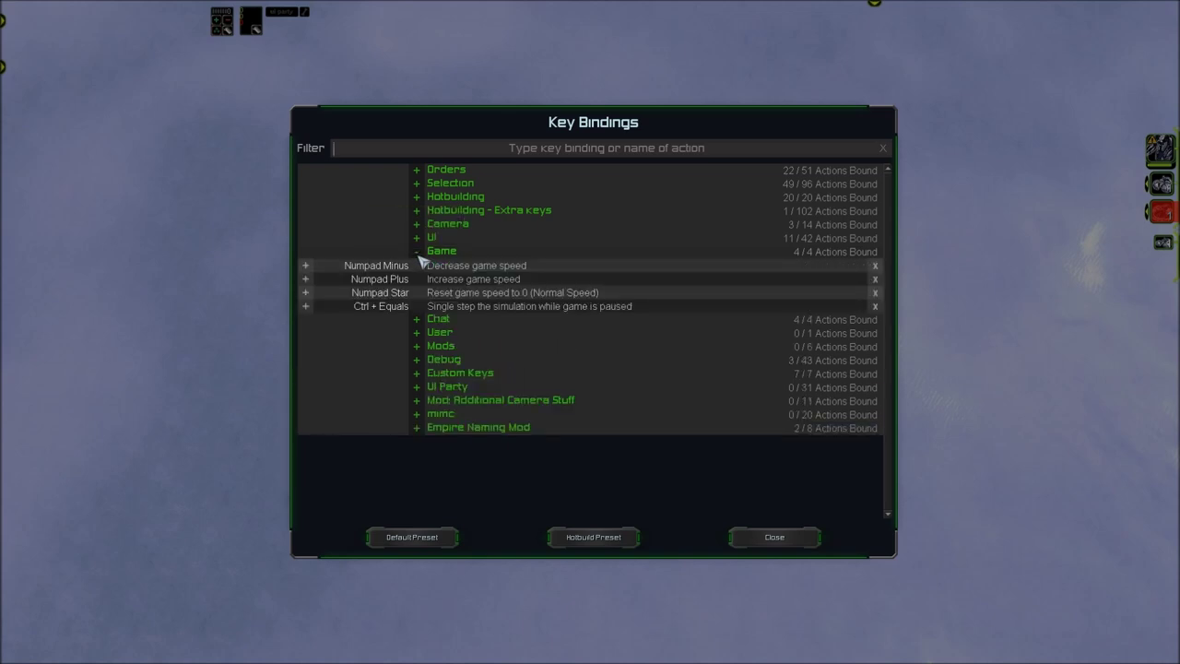
left_click(417, 252)
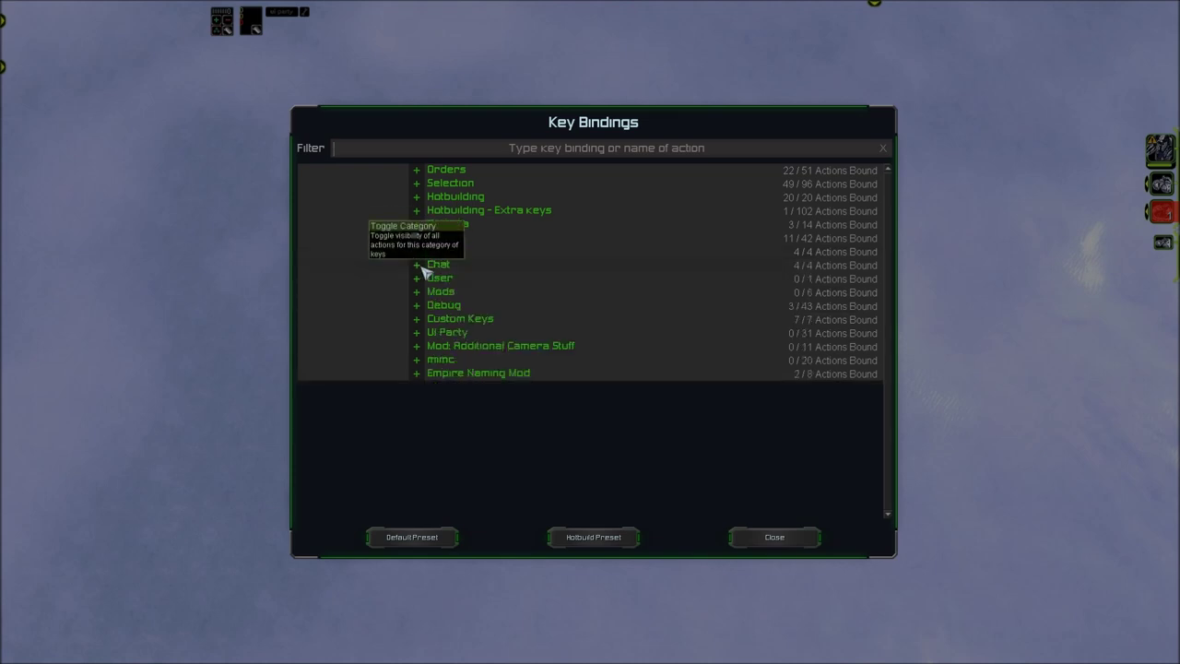
left_click(417, 266)
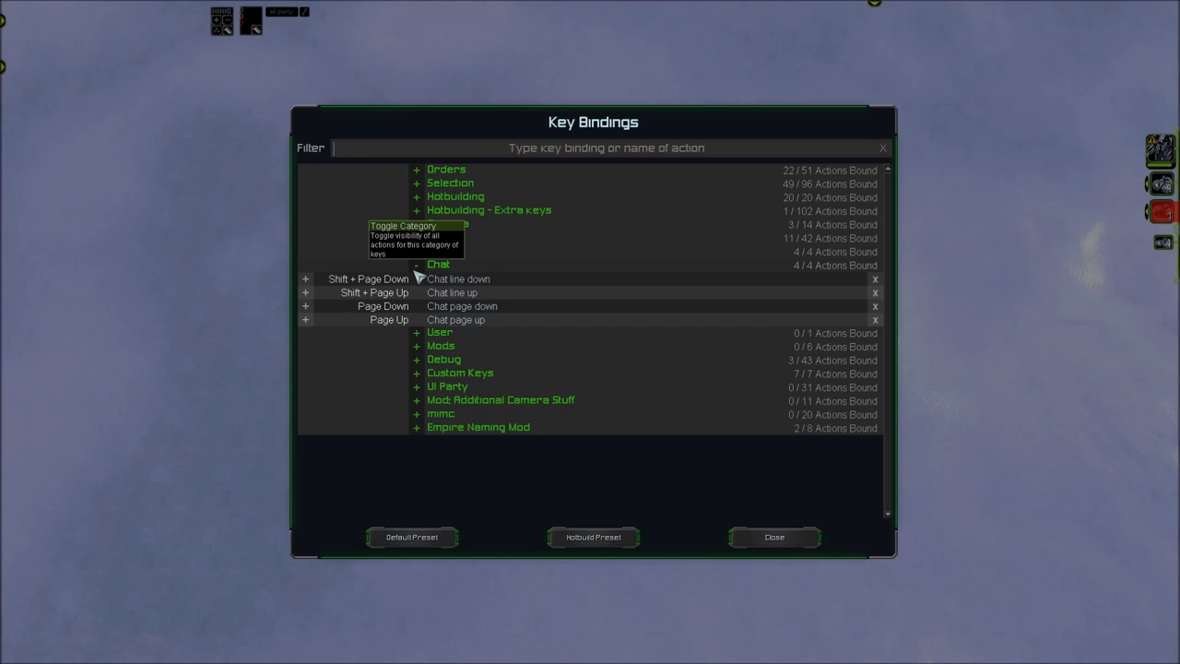
left_click(416, 272)
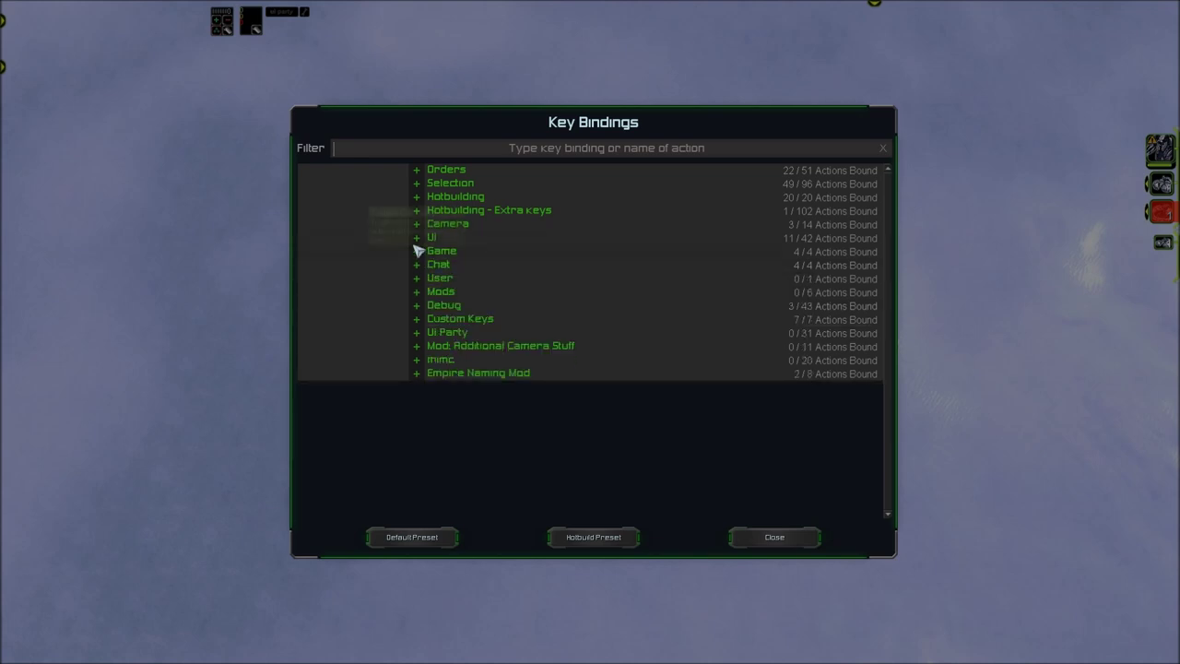
- Expand the Debug category, examine its bindings for creating entities, creating units and teleporting the selected unit, and collapse it
left_click(416, 306)
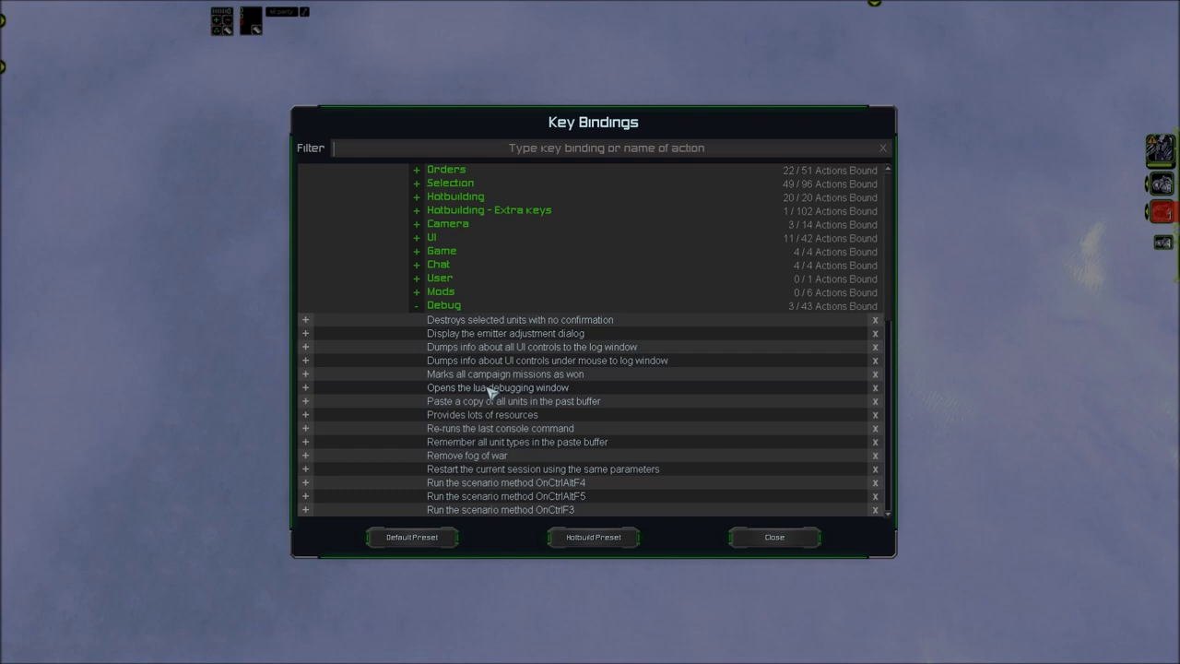
scroll(491, 391, "down", 5)
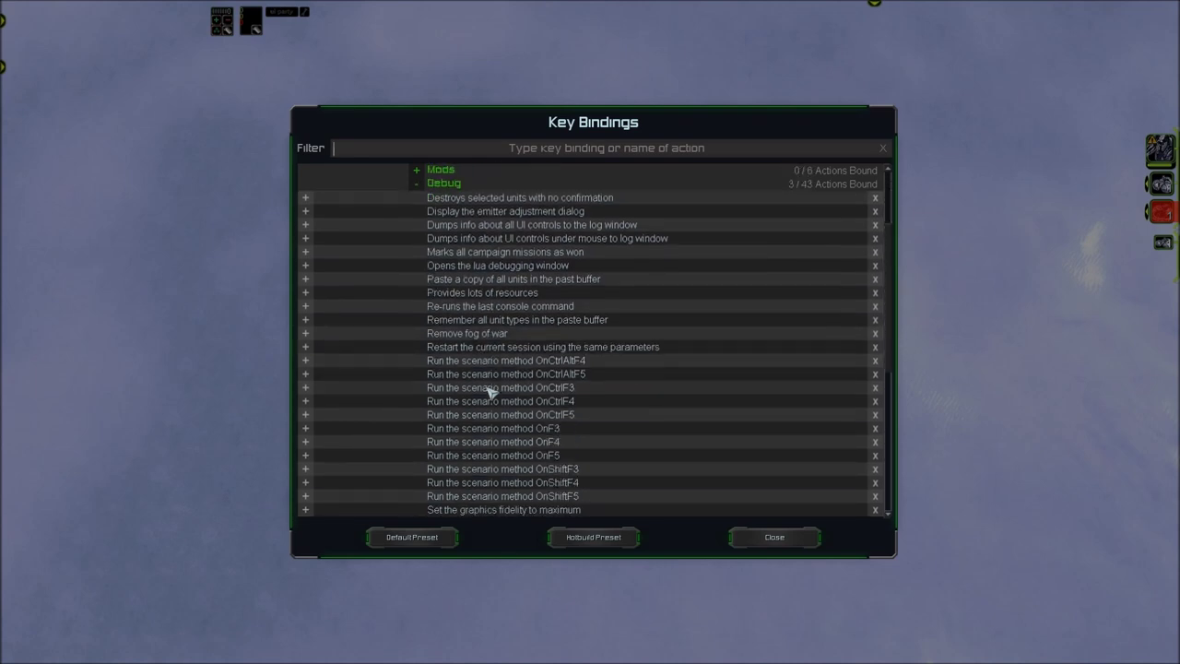
scroll(490, 391, "down", 5)
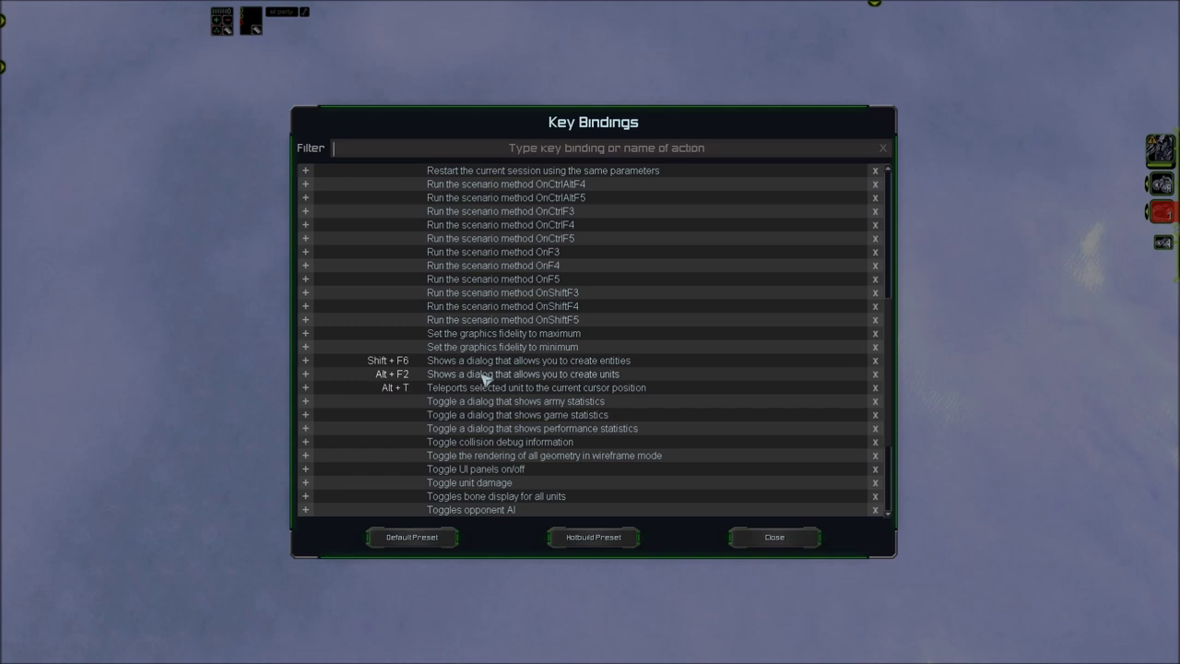
scroll(484, 378, "down", 1)
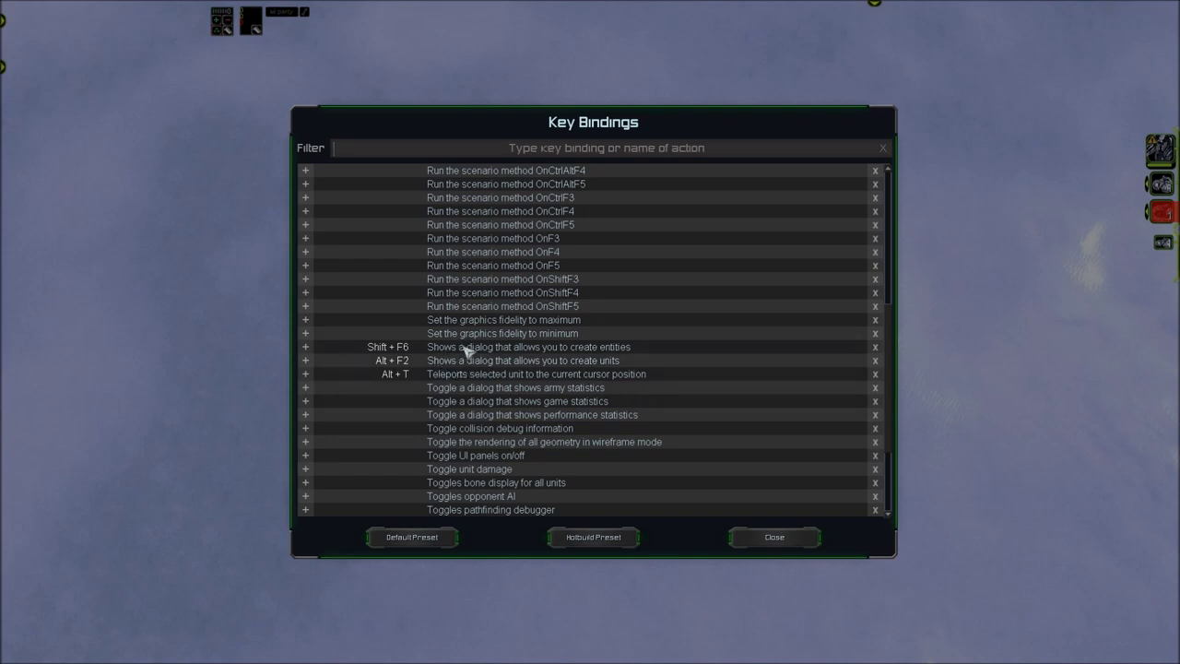
scroll(465, 350, "up", 7)
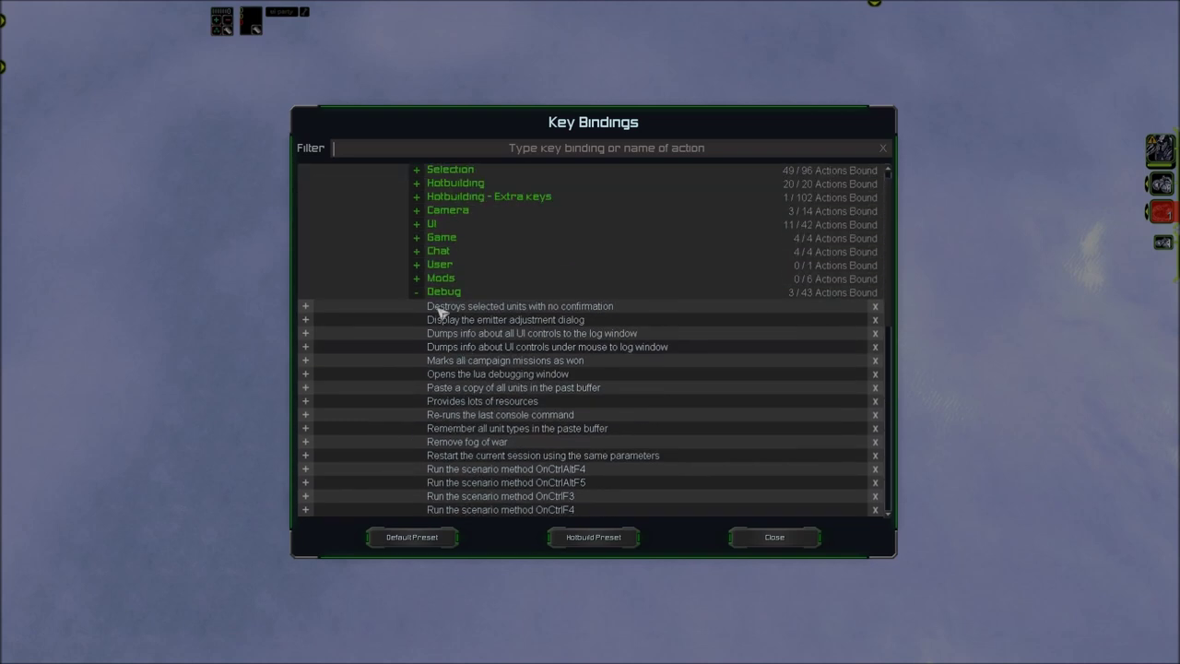
scroll(500, 334, "down", 5)
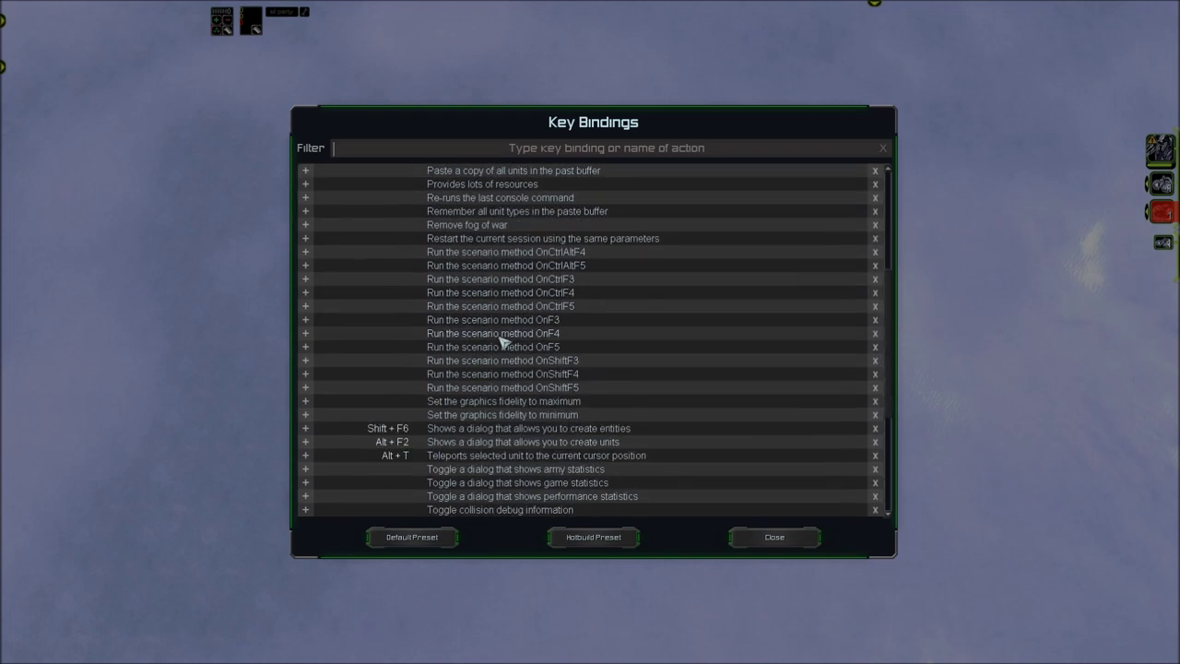
scroll(500, 340, "down", 2)
scroll(495, 303, "up", 8)
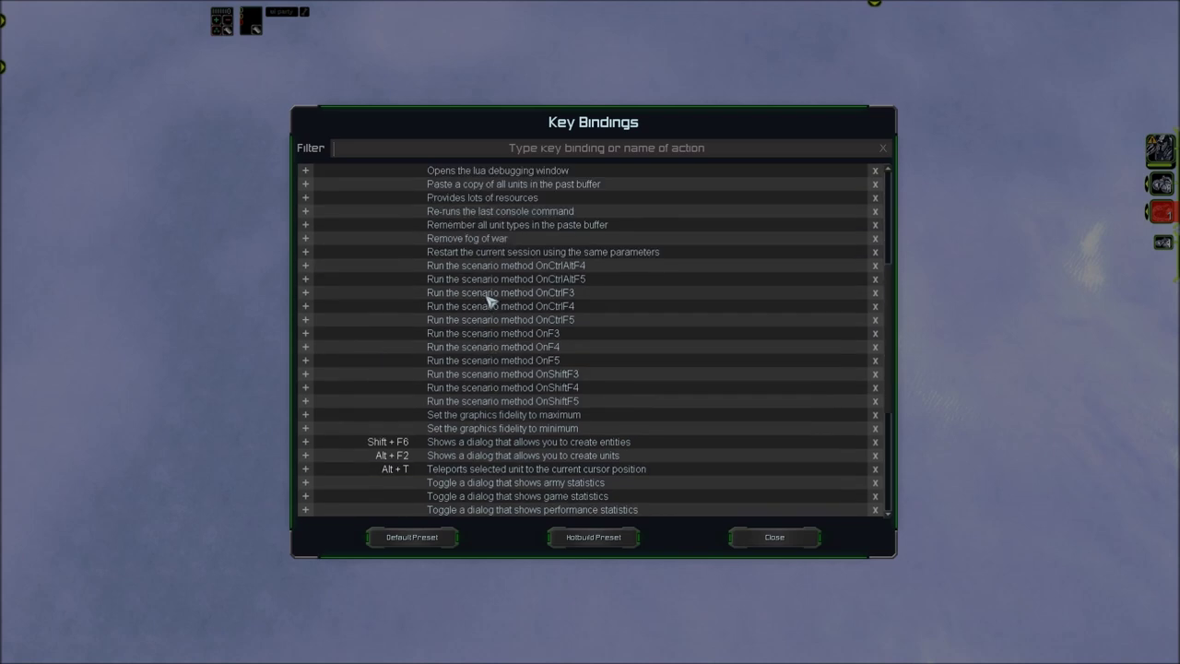
left_click(420, 251)
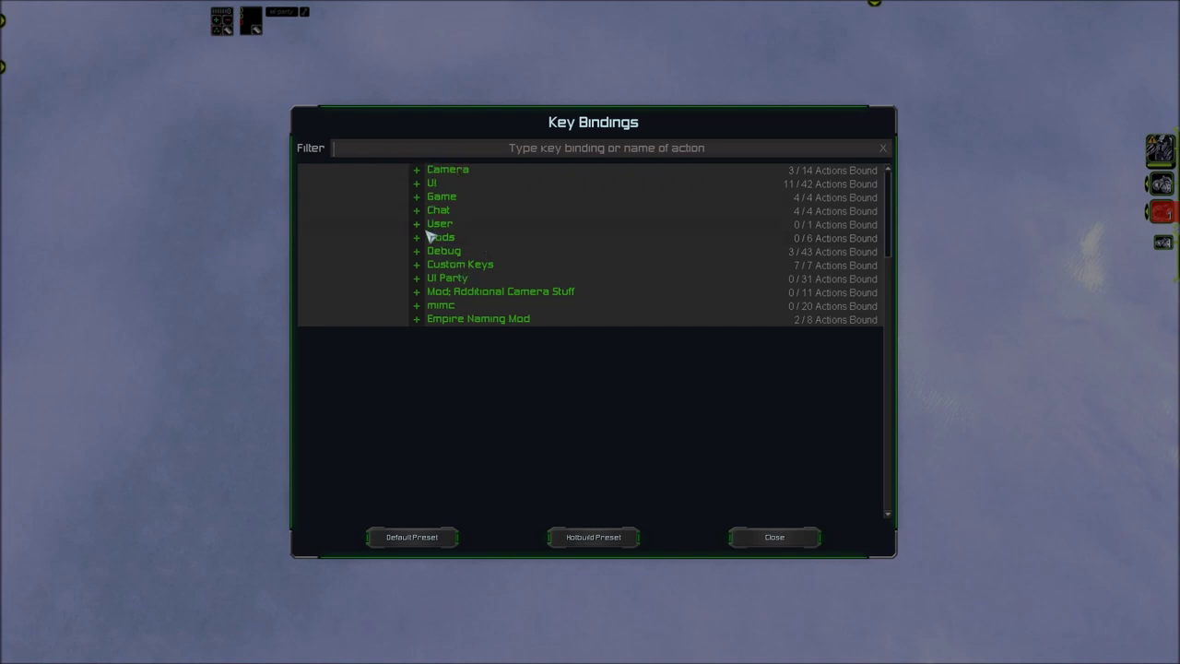
- Review the Camera bindings and the Custom Keys for selecting onscreen unit types, collapsing each category after reading it
left_click(417, 170)
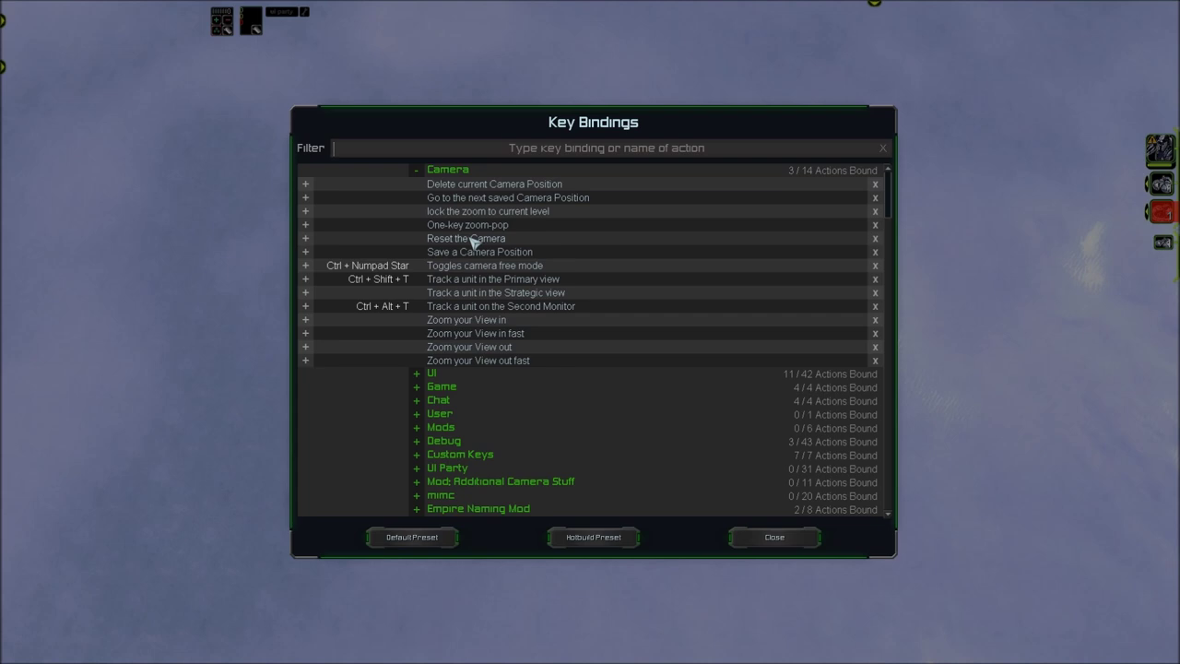
left_click(413, 172)
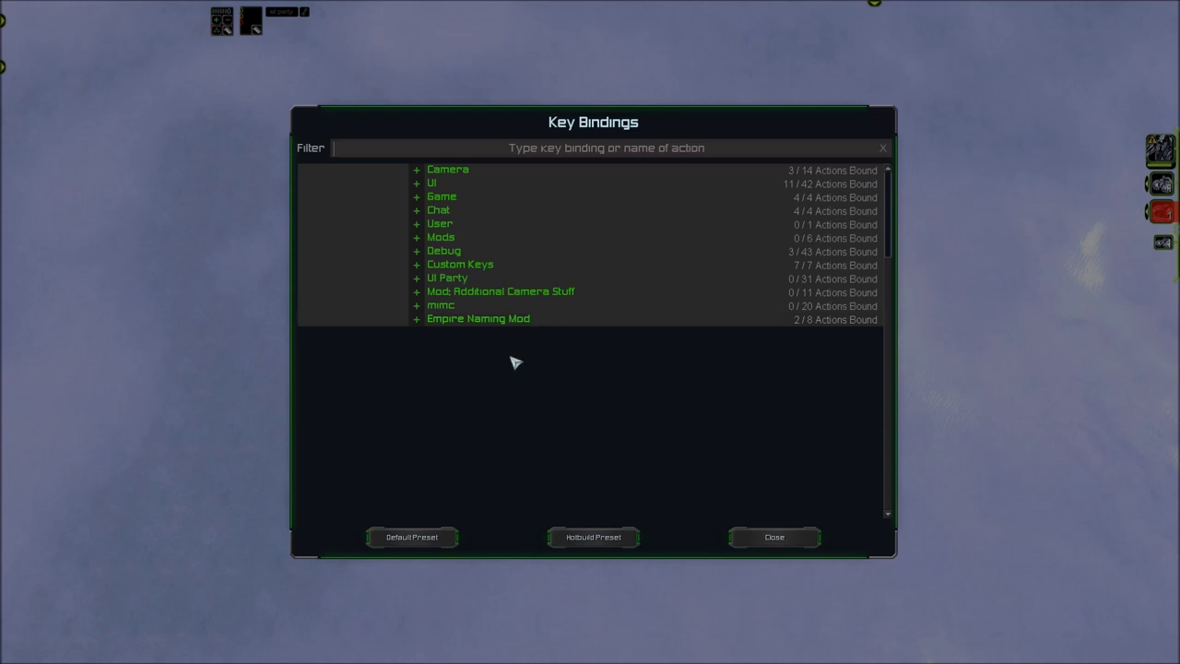
left_click(416, 264)
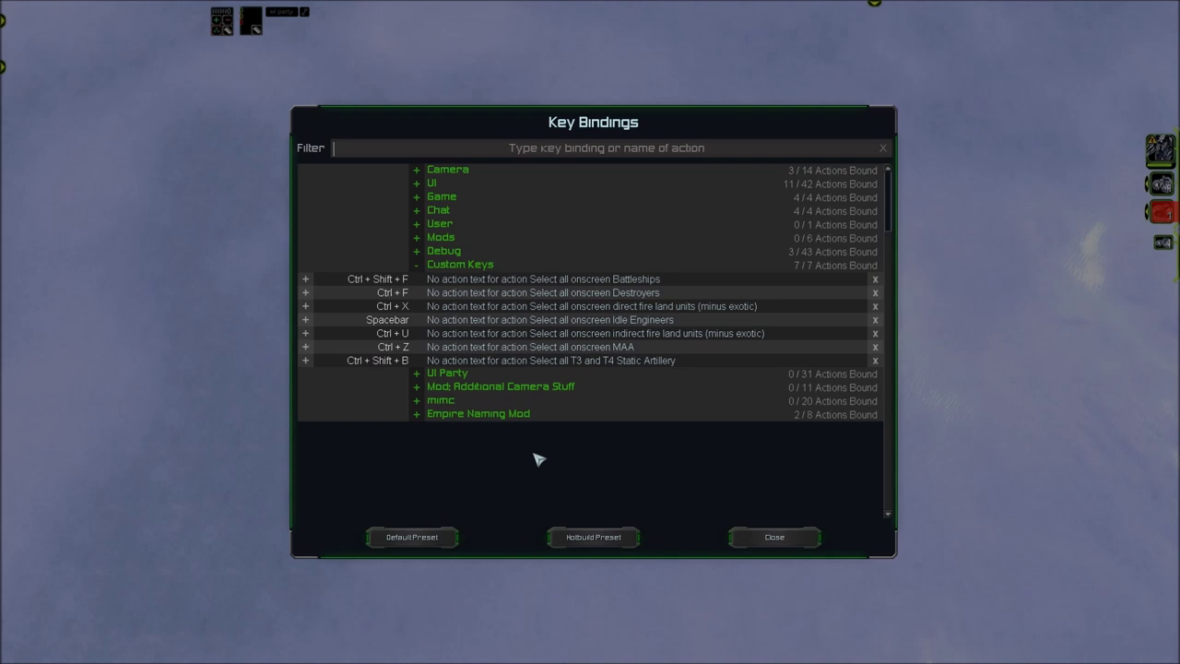
left_click(416, 265)
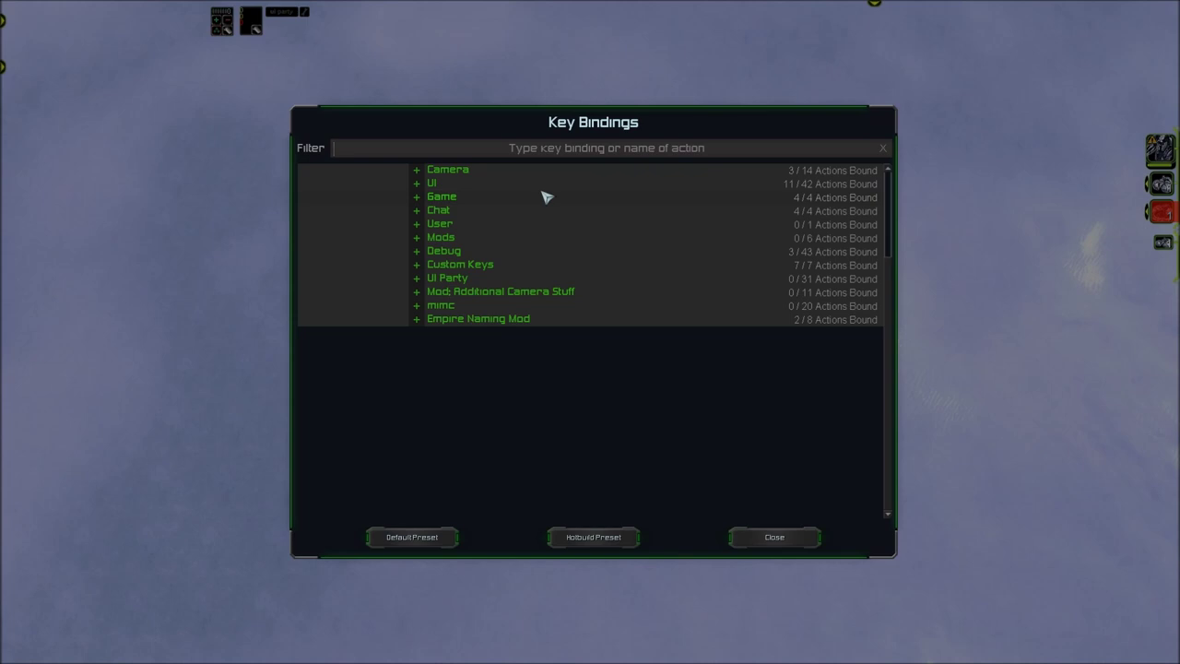
- Close the key bindings and select the Tech 3 Engineer on the map
left_click(774, 536)
left_click(594, 334)
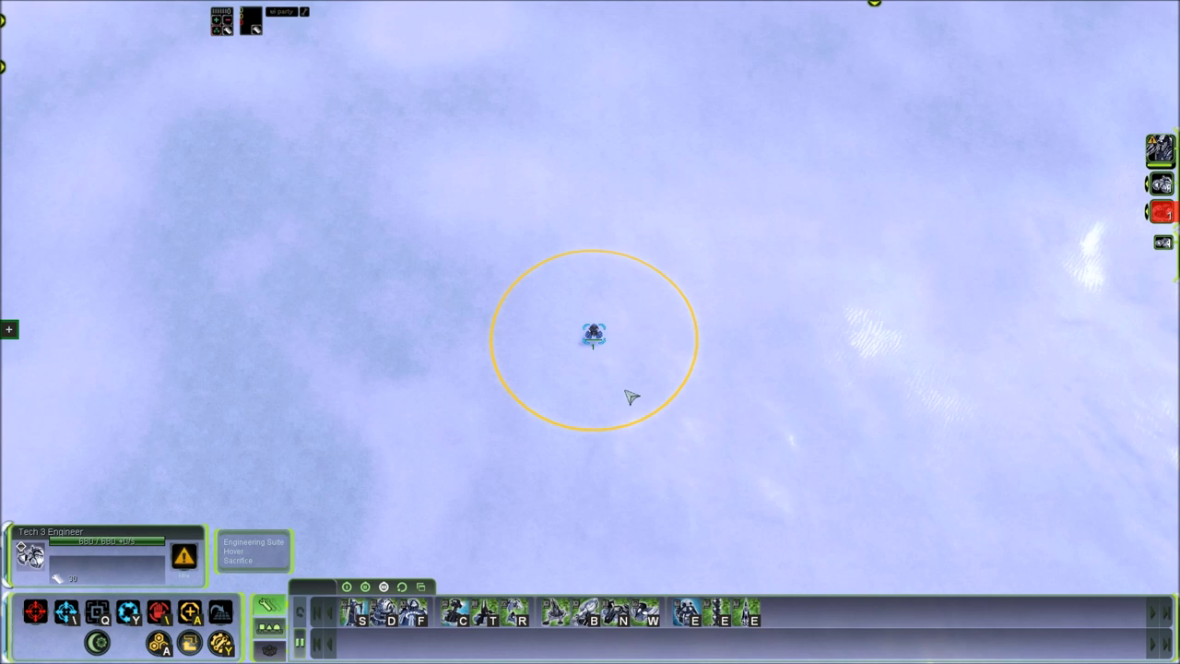
- In the Interface options, check the choices for Enable Cycle Preview for Hotbuild, accept the options with it Off and deselect the engineer
left_click(873, 6)
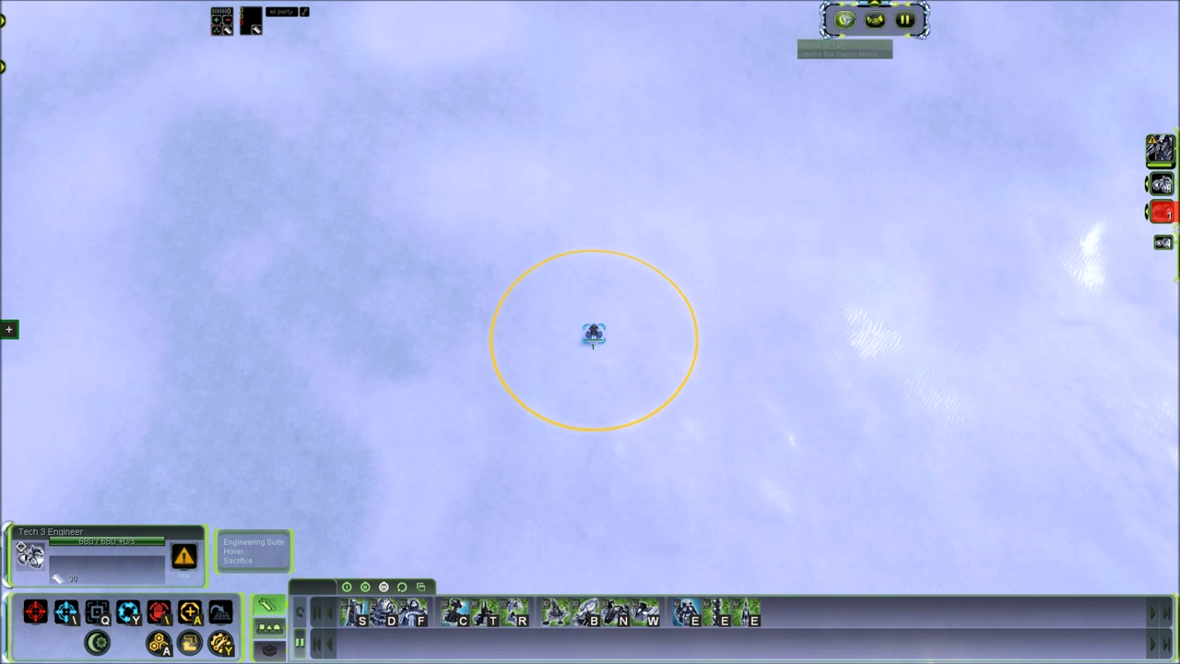
left_click(873, 188)
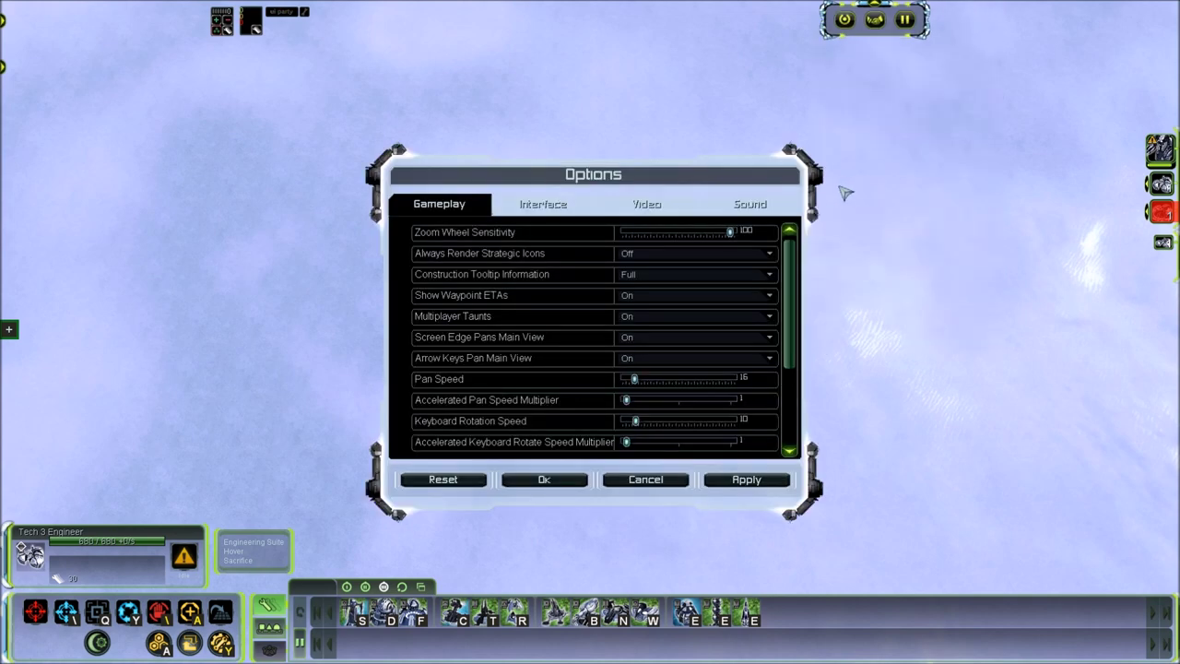
left_click(540, 202)
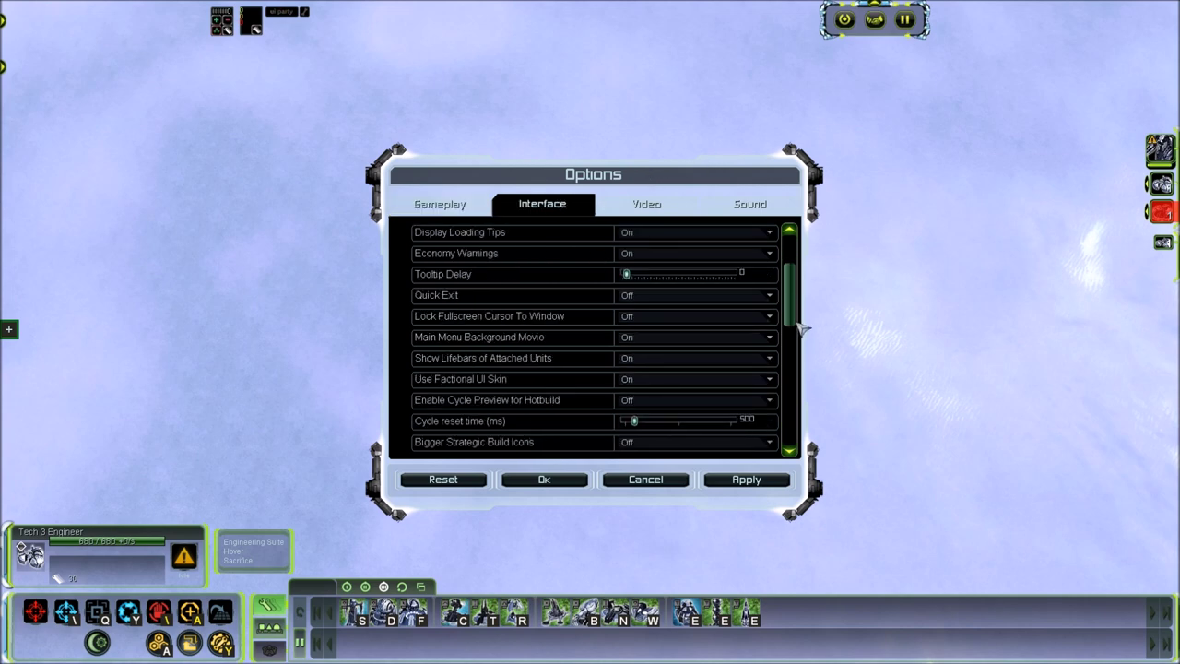
scroll(800, 329, "down", 2)
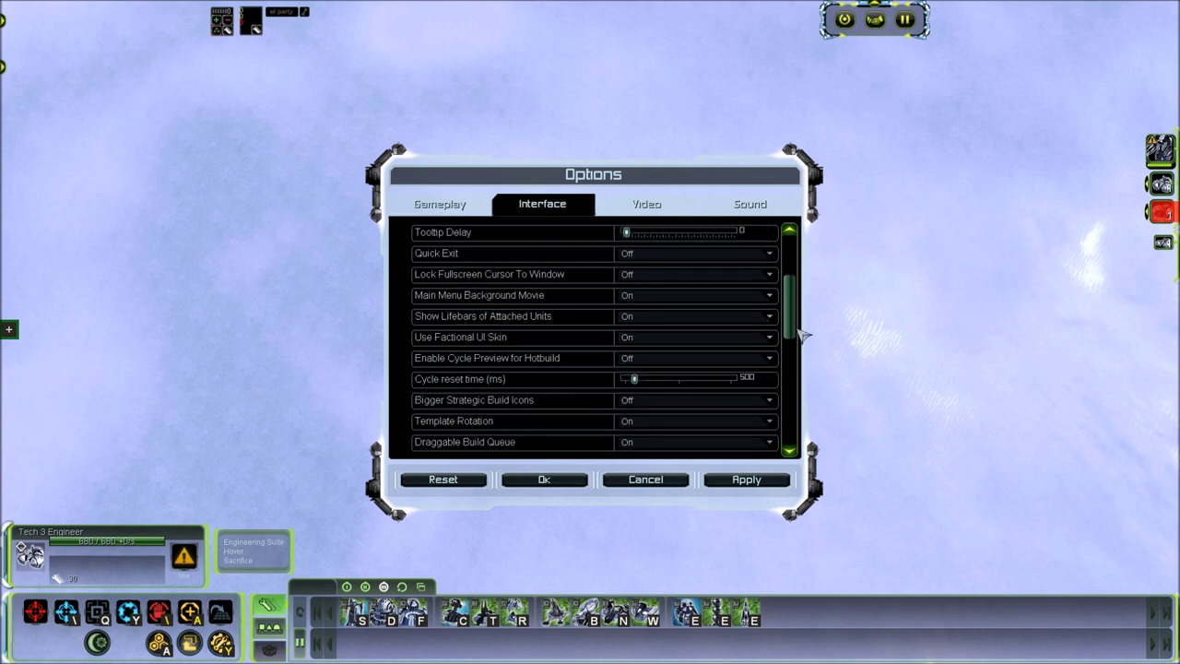
left_click(708, 359)
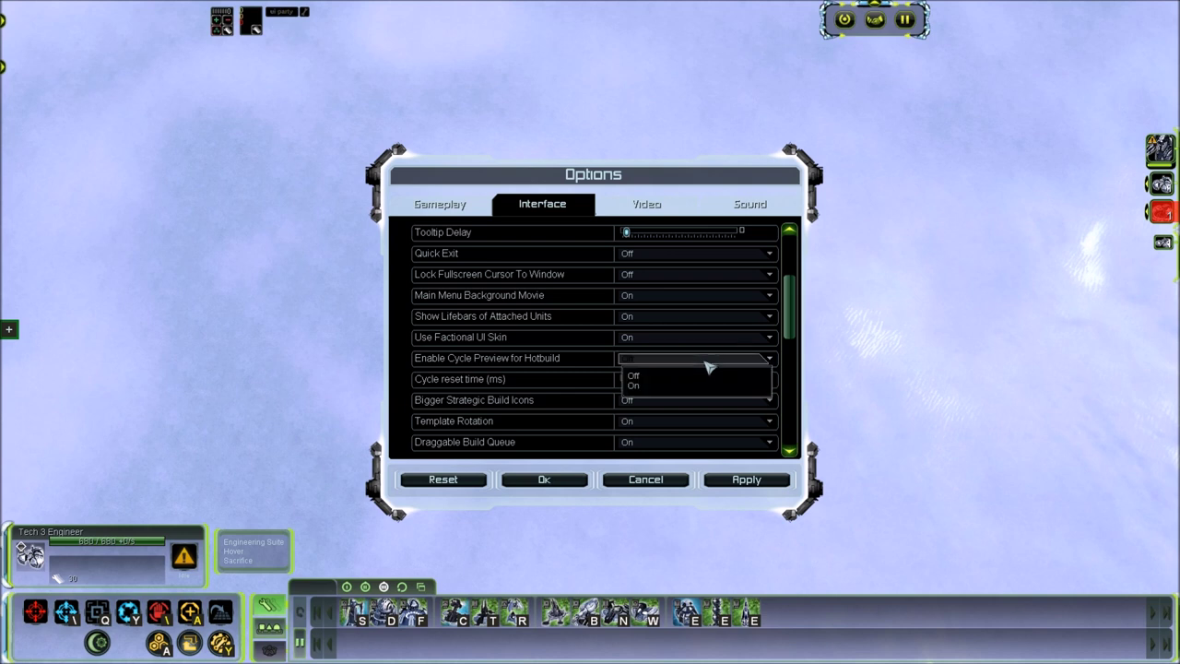
left_click(707, 365)
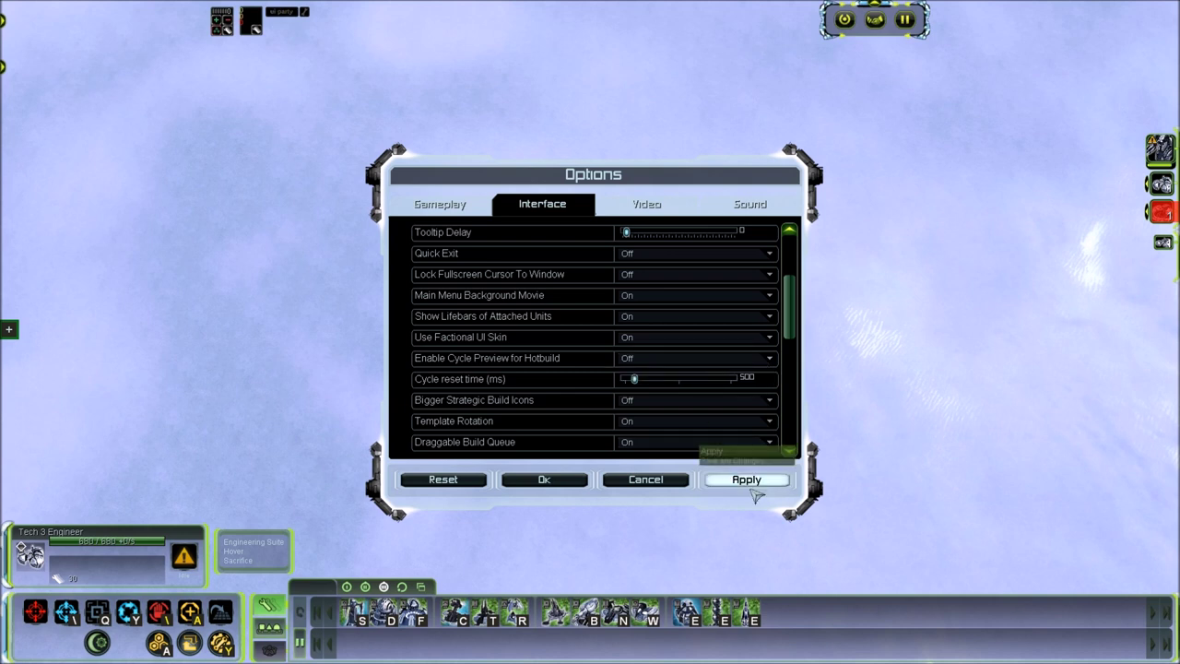
left_click(535, 481)
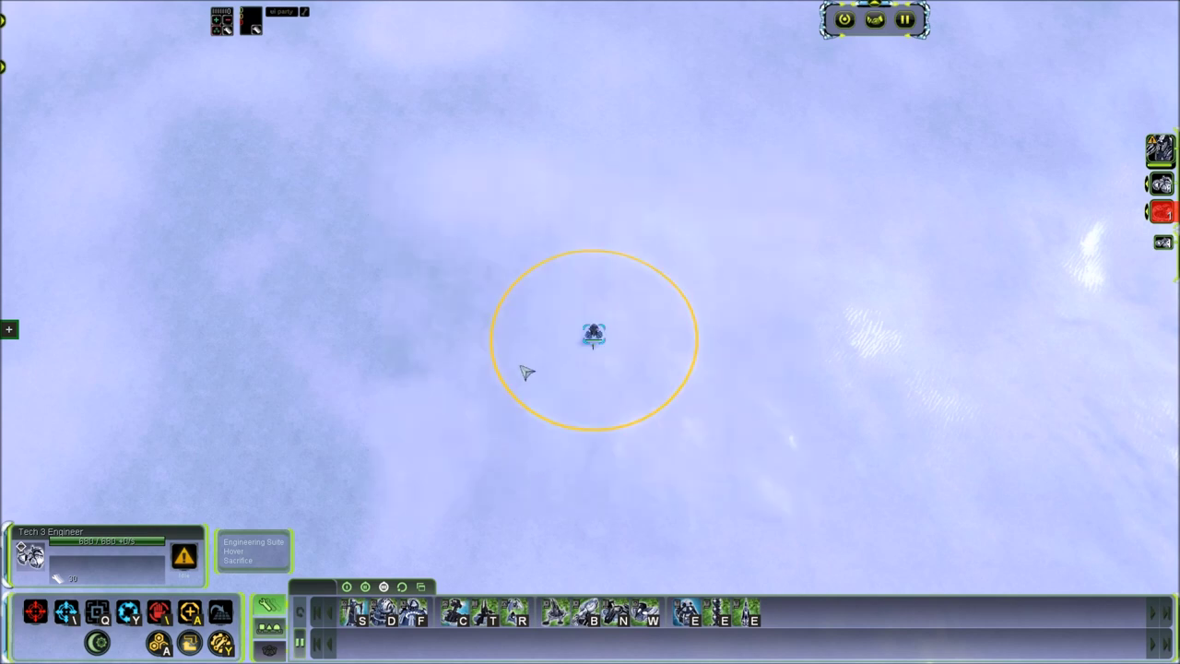
left_click(525, 372)
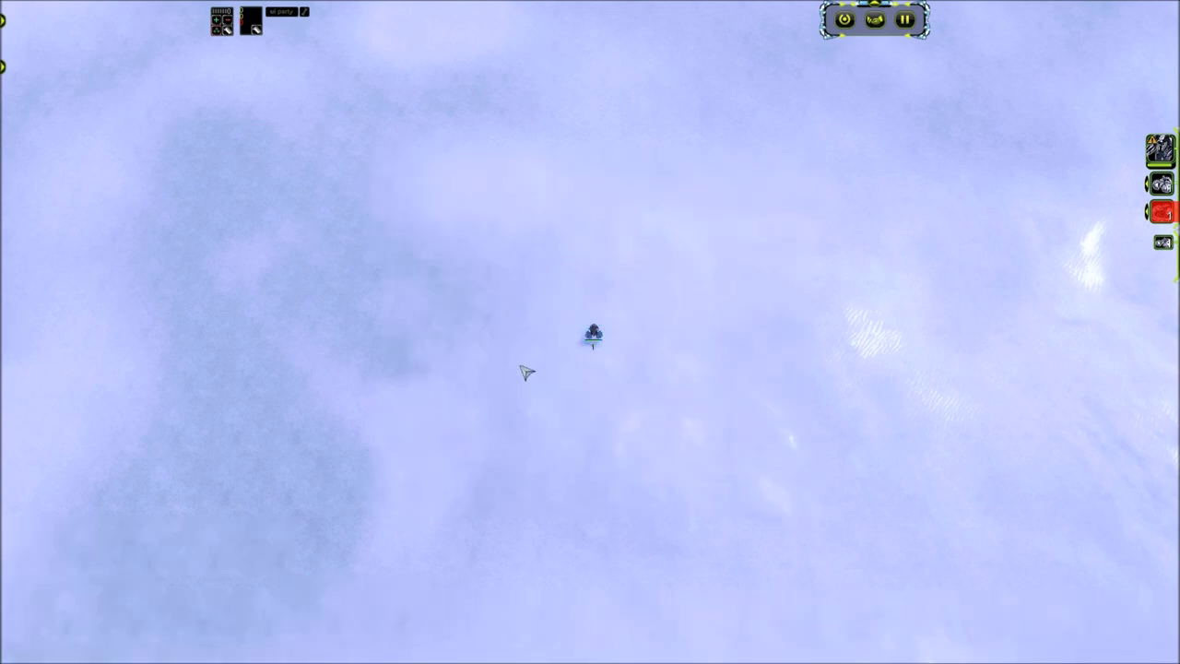